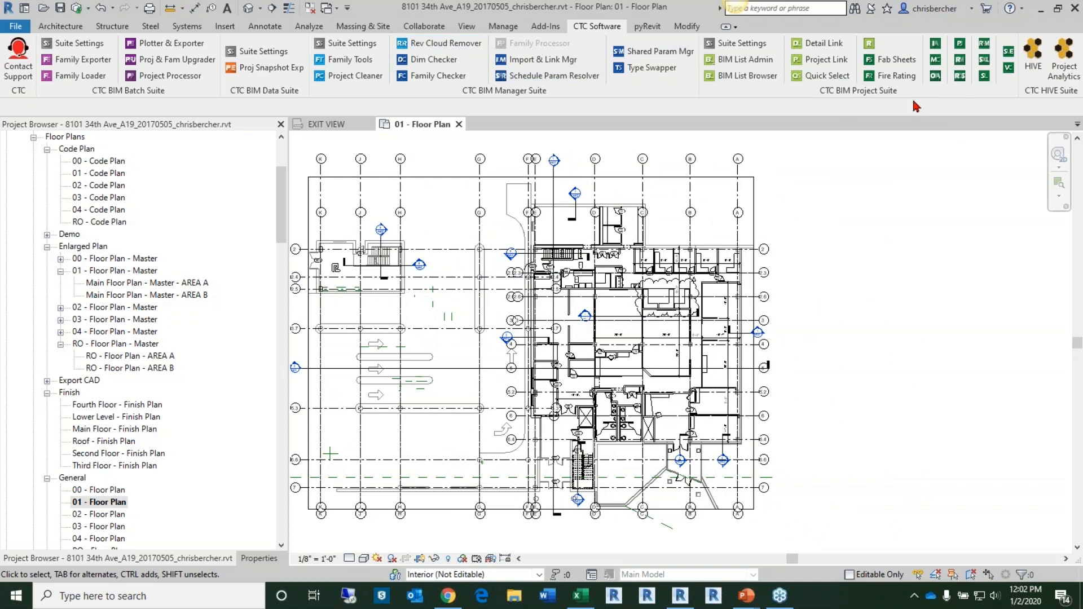
Detach the CTC BIM Project Suite tools, open Model Compare and start a new snapshot.
left_click_drag(846, 96, 637, 162)
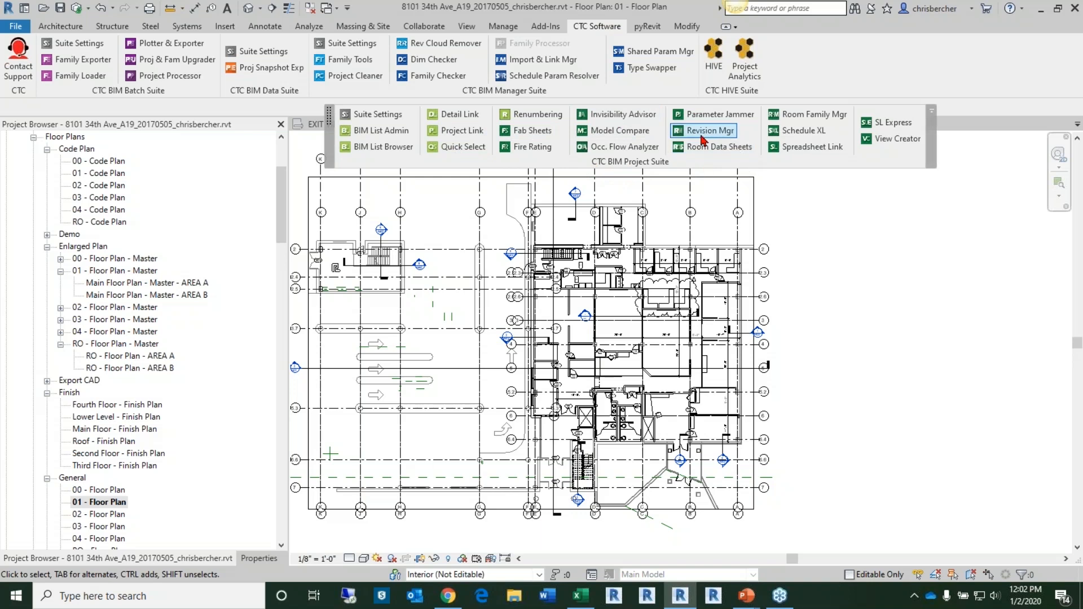
left_click(620, 133)
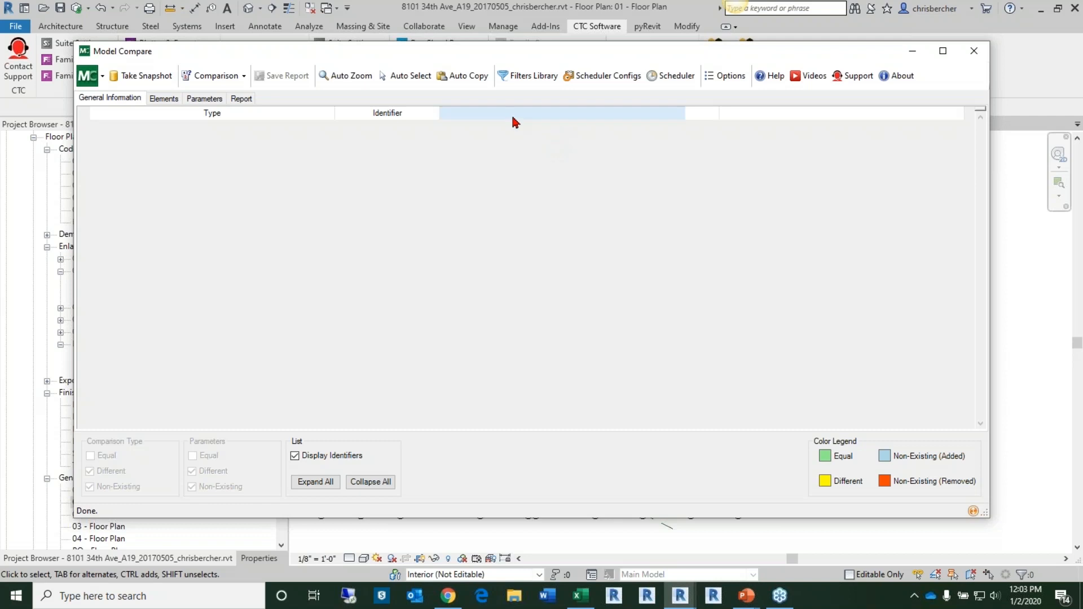
left_click(142, 80)
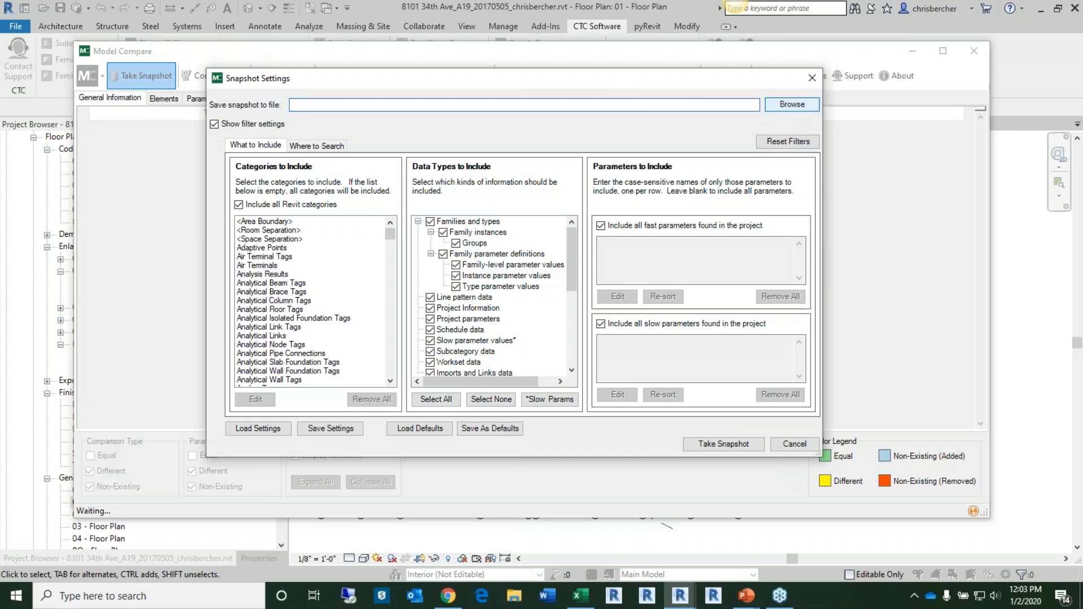
Set the snapshot to save as a zip under its suggested name in C:\!RET Demo\RET Settings\Model Compare.
left_click(792, 105)
left_click(324, 122)
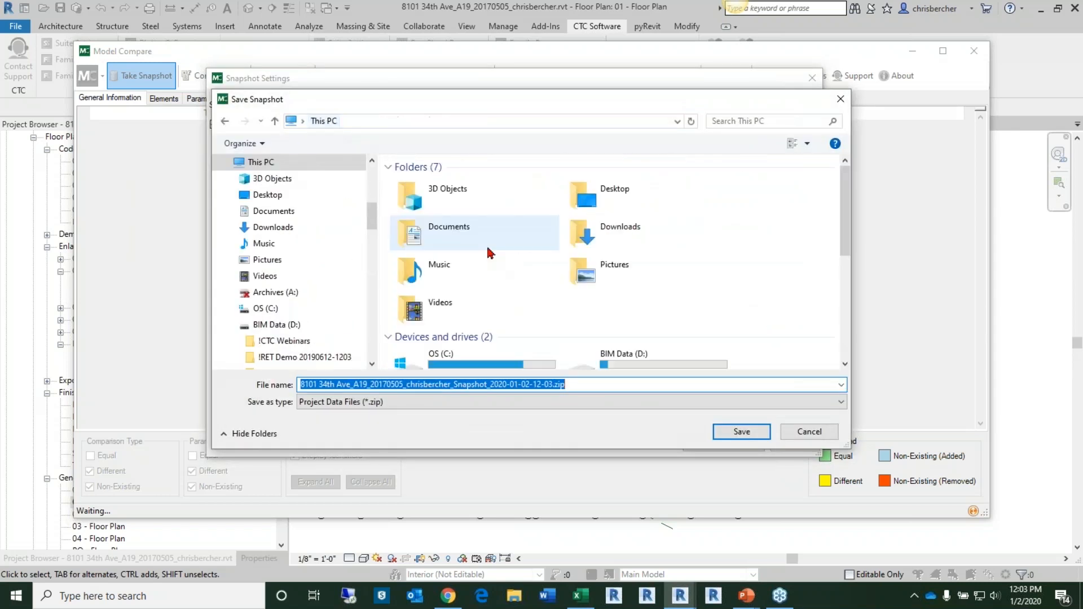
scroll(490, 296, "down", 3)
double_click(467, 300)
double_click(435, 198)
double_click(433, 198)
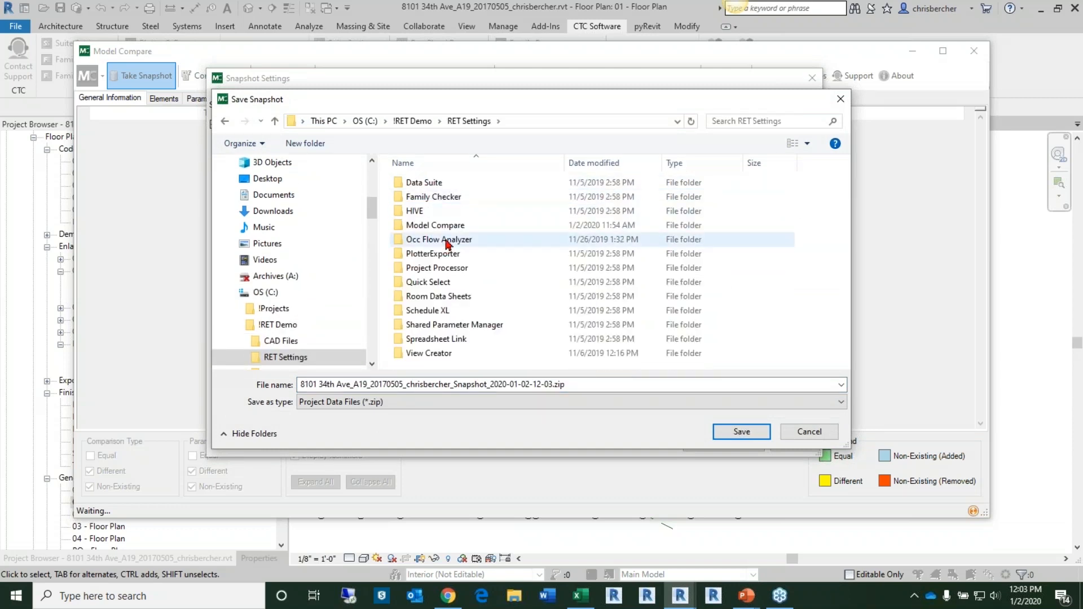
double_click(434, 225)
left_click(741, 432)
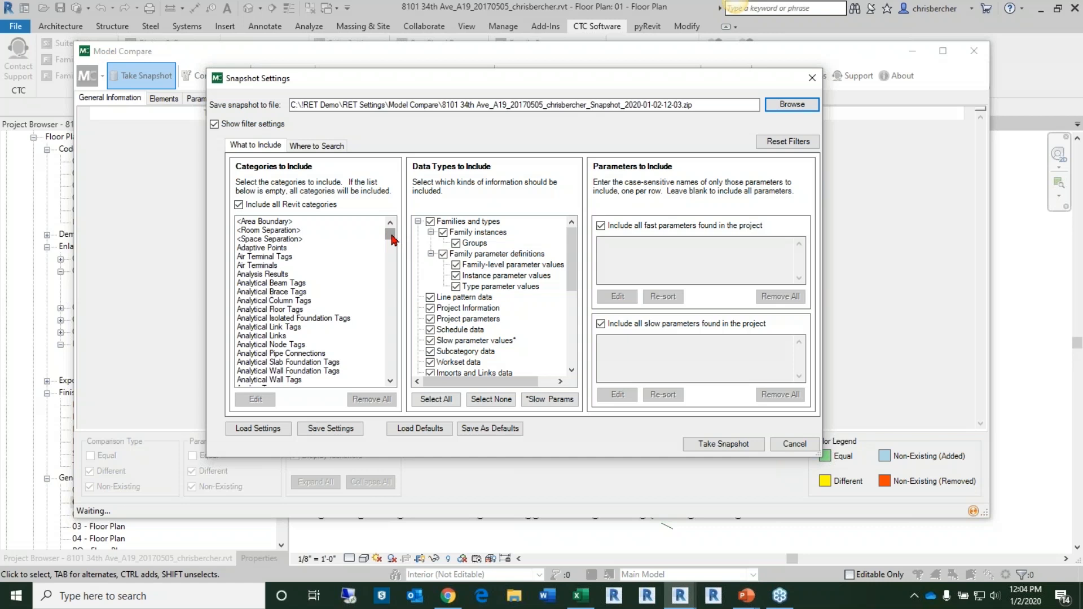
Stop including all Revit categories in the snapshot and clear the selected categories list.
scroll(286, 251, "down", 1)
scroll(286, 251, "down", 3)
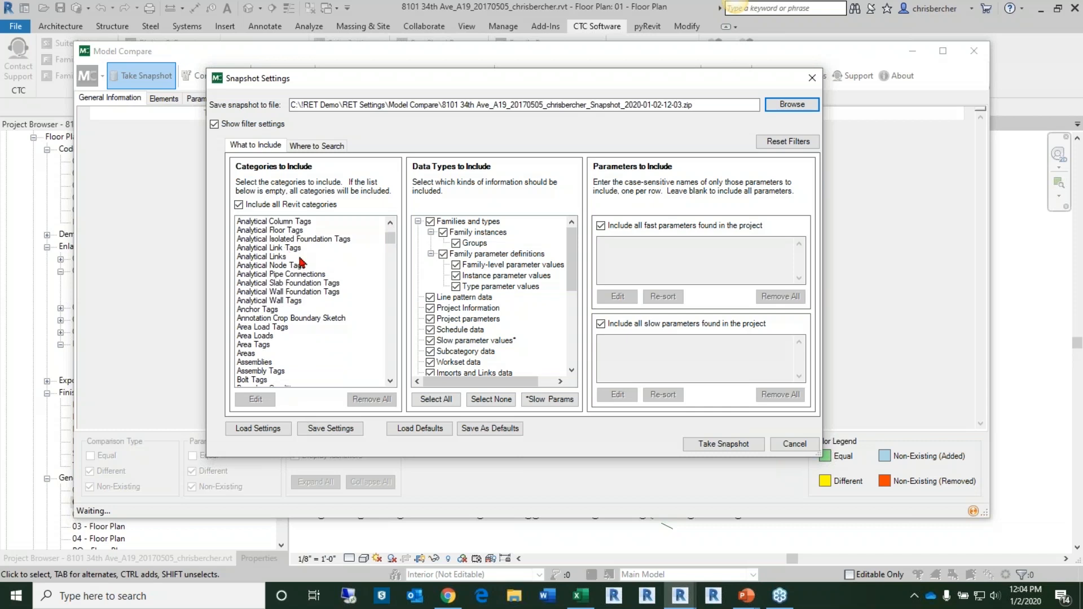
scroll(292, 261, "up", 1)
left_click(254, 205)
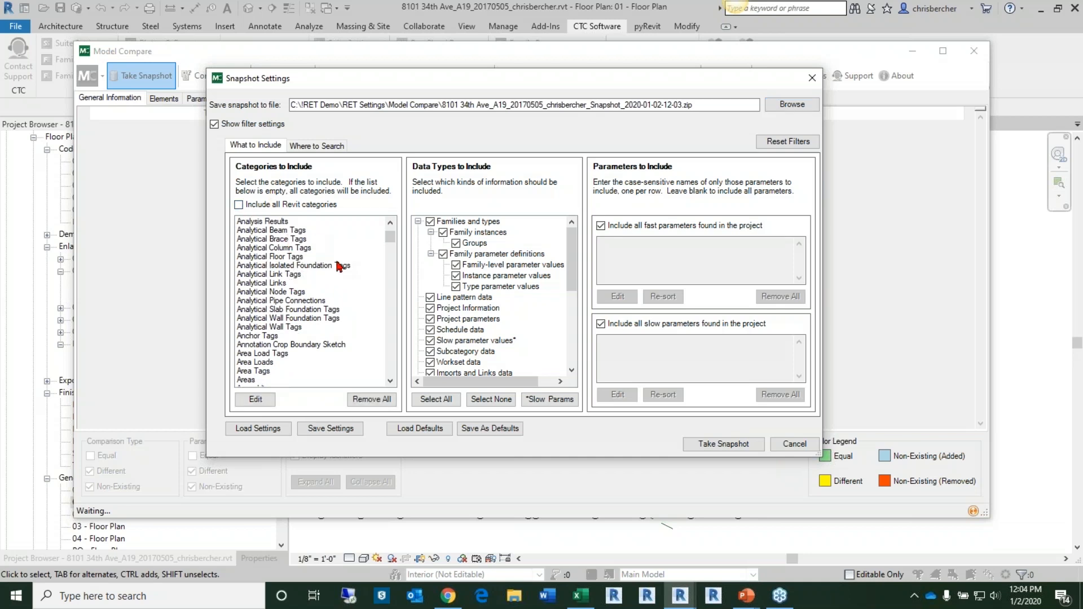
left_click(256, 399)
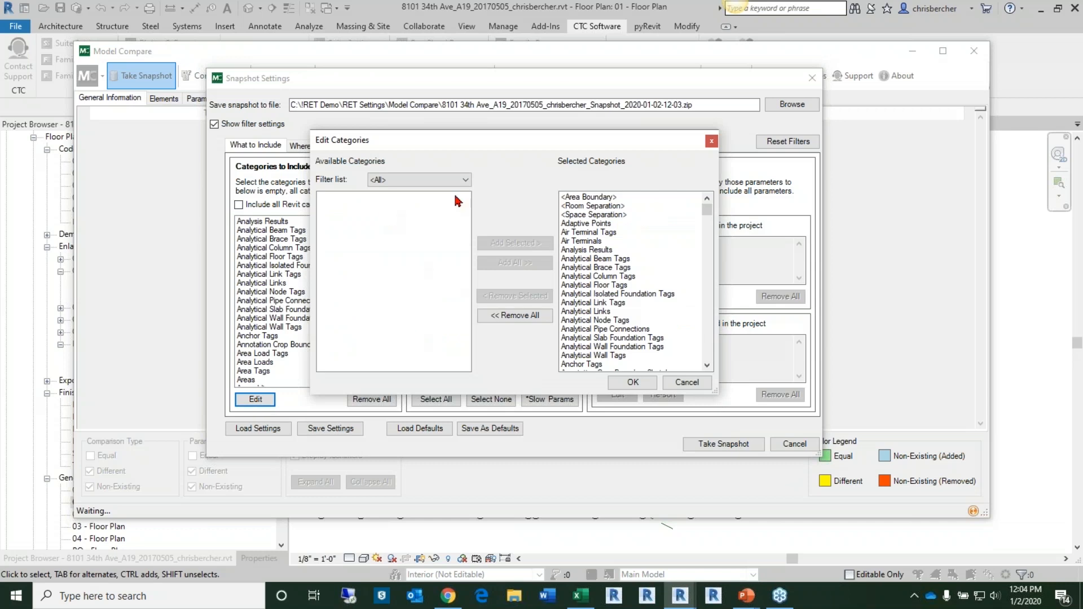
left_click(541, 316)
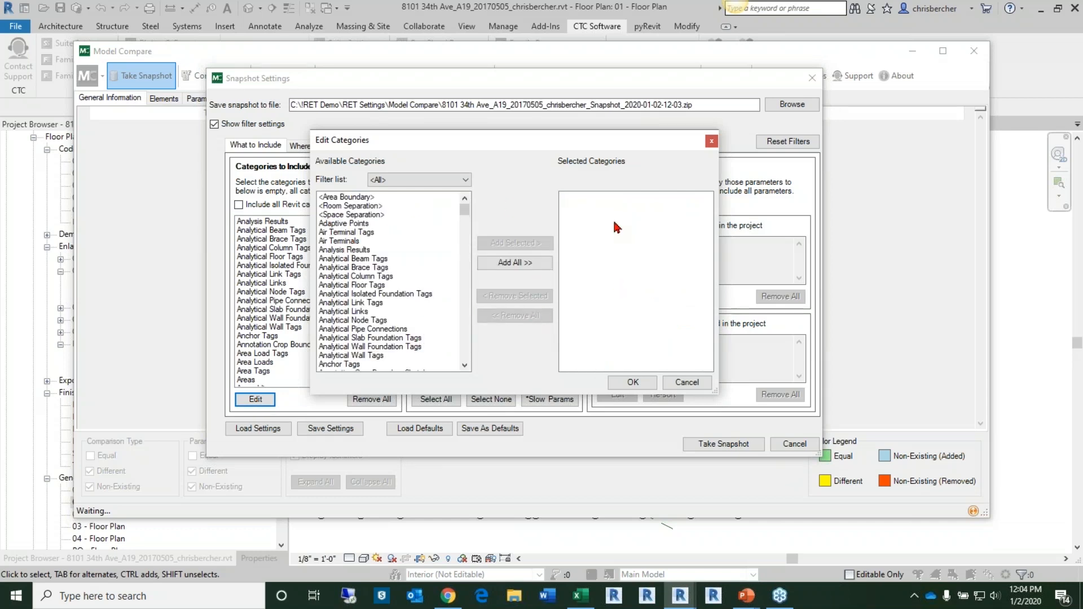
Add the categories from Analysis Results through Analytical Wall Tags to the snapshot's selected categories.
left_click(361, 250)
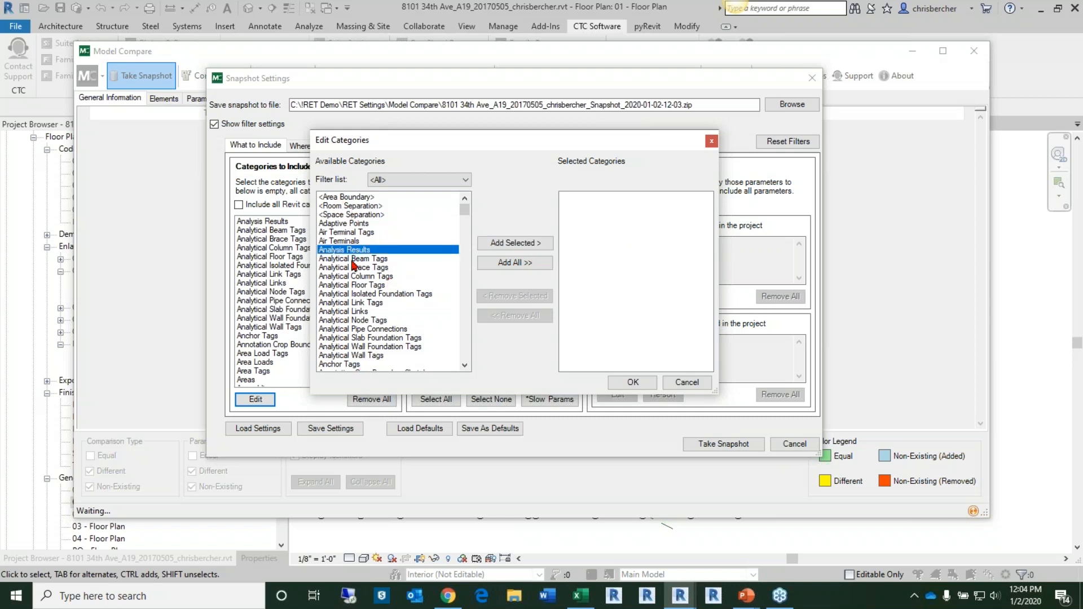
scroll(356, 266, "down", 1)
left_click(349, 330, "shift")
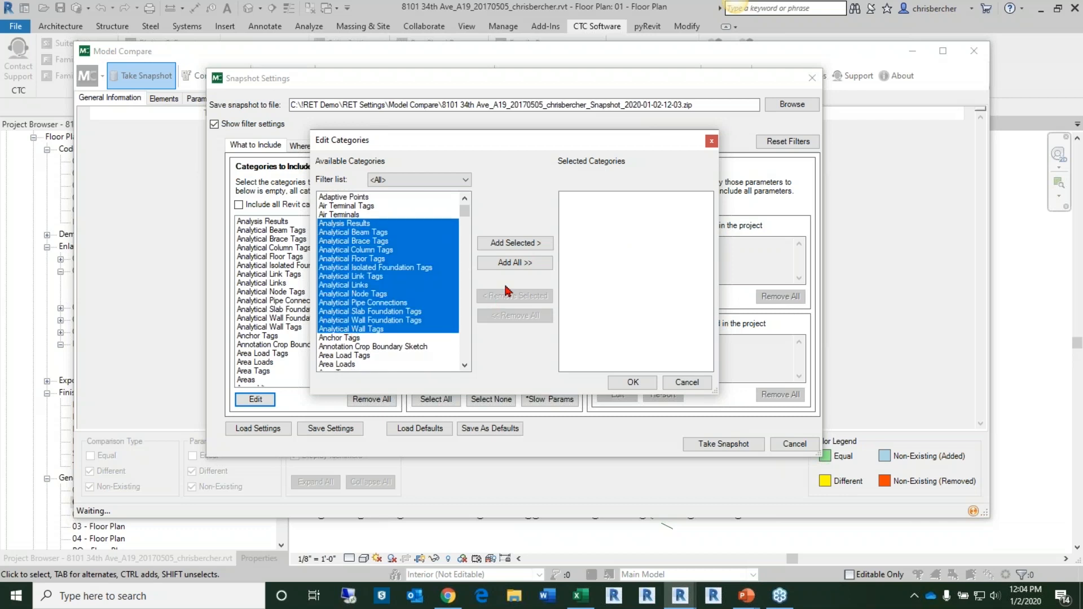
left_click(507, 243)
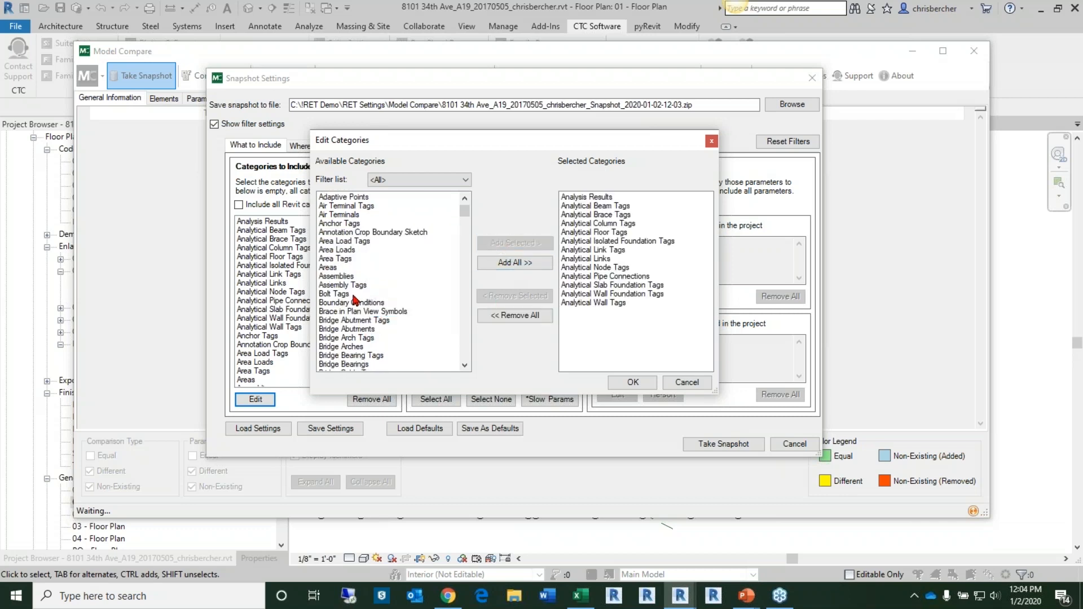
Add the categories from Structural Annotations through Structural Trusses and accept the category selection.
scroll(355, 300, "down", 2)
scroll(344, 248, "down", 4)
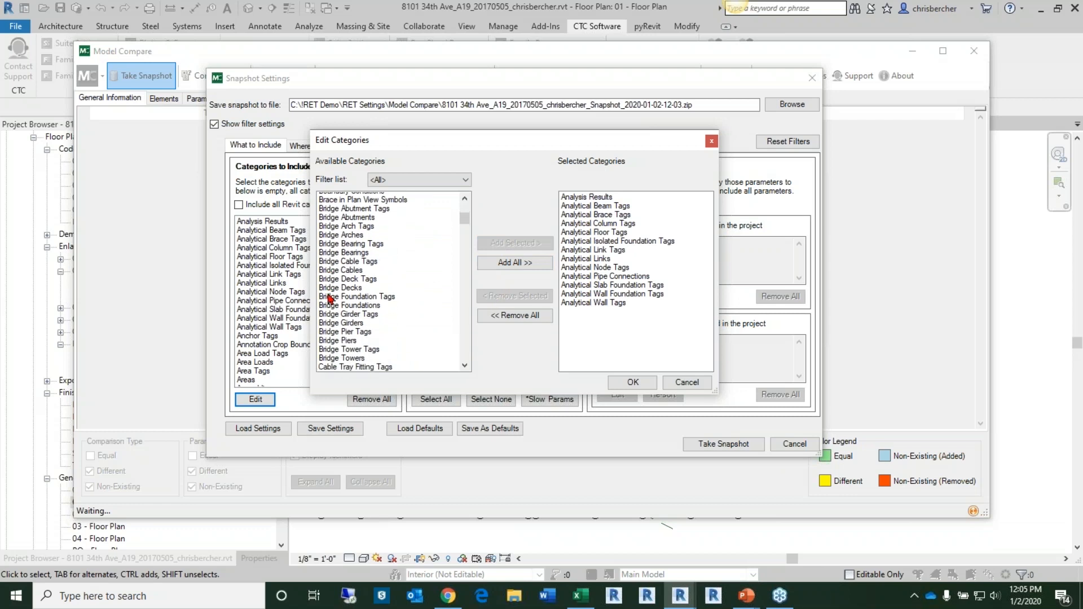
scroll(346, 251, "up", 1)
scroll(346, 252, "down", 7)
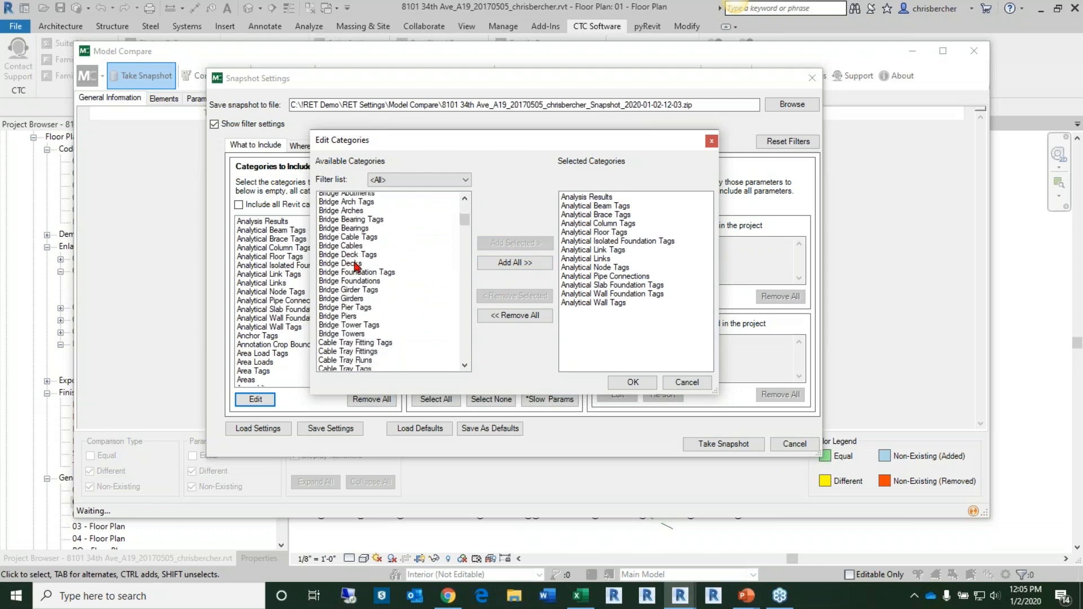
left_click_drag(462, 237, 463, 337)
left_click(365, 210)
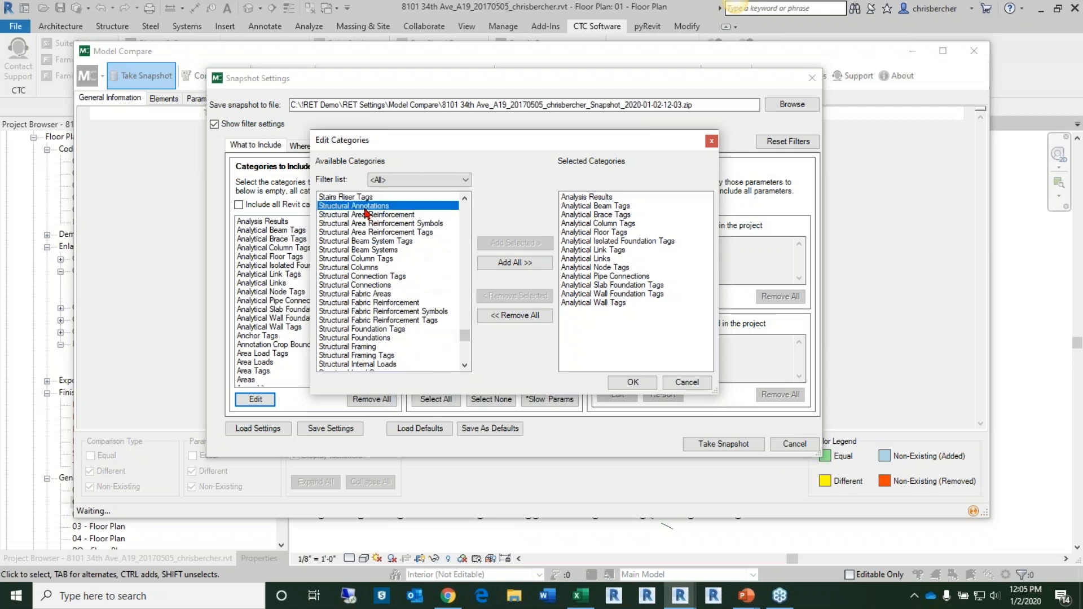
scroll(369, 315, "down", 2)
scroll(367, 354, "down", 5)
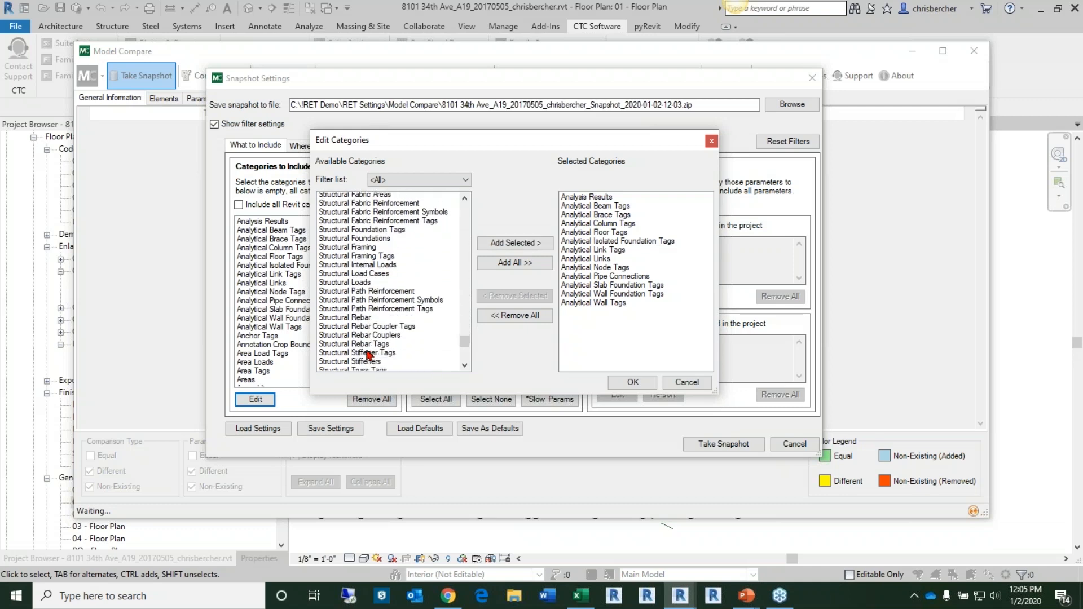
left_click(366, 294, "shift")
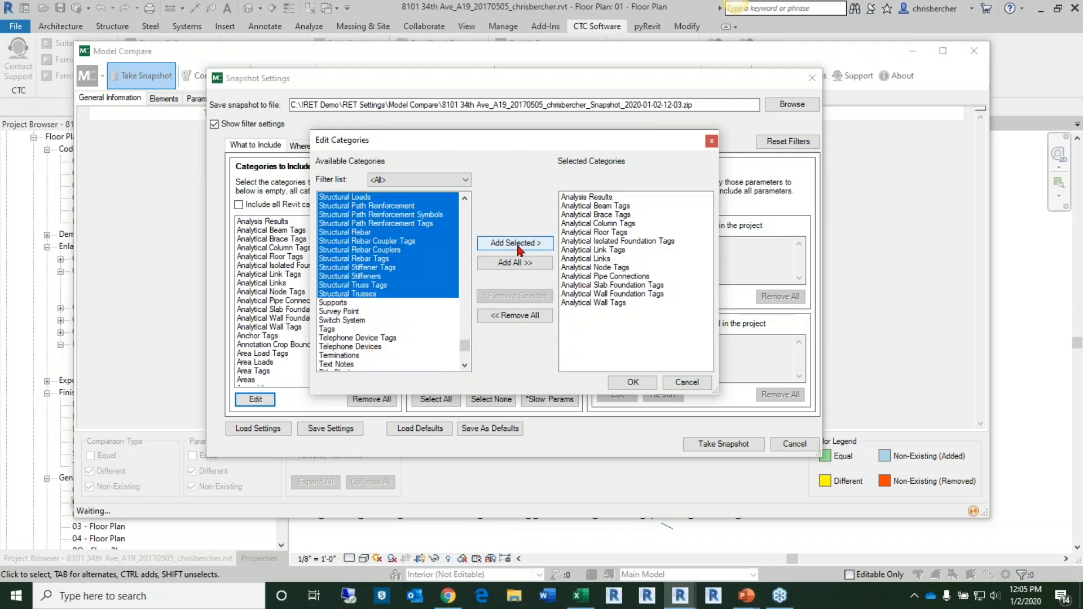
left_click(527, 246)
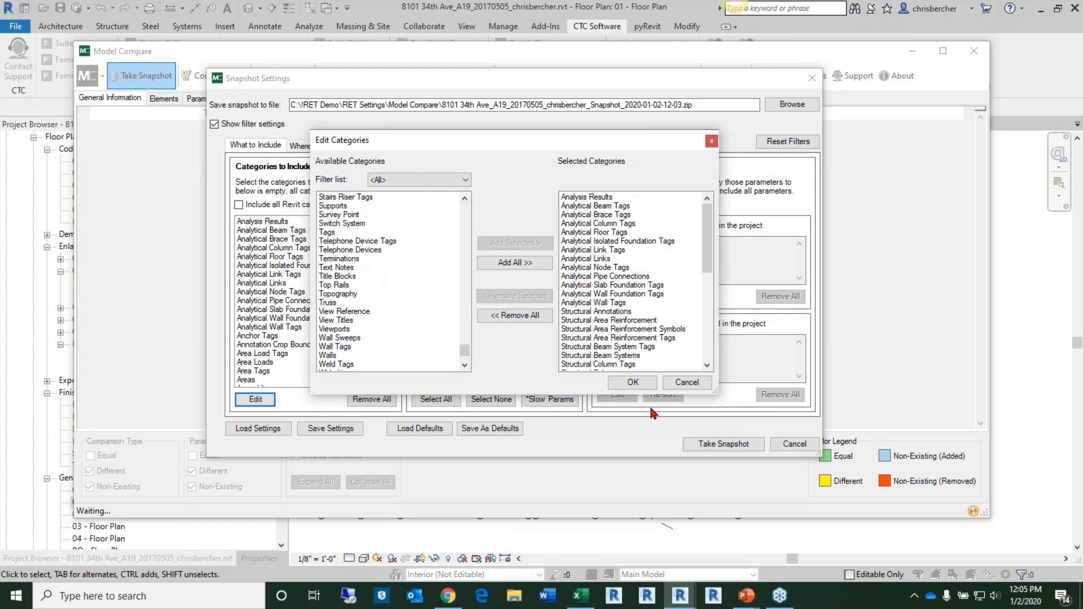
left_click(632, 383)
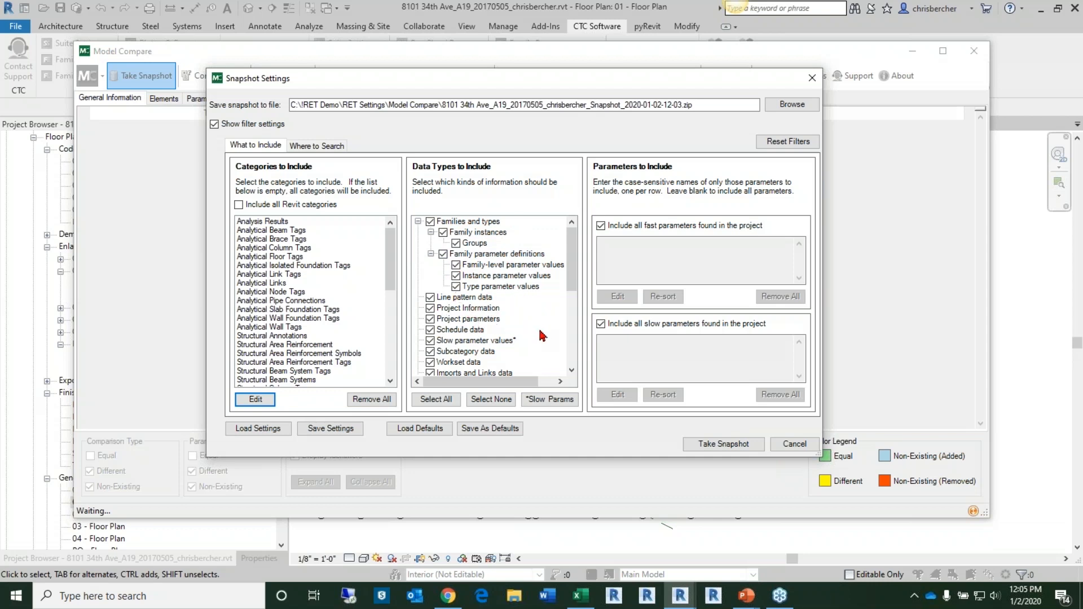
Exclude line pattern data and slow parameter values from the snapshot's data types.
left_click_drag(570, 243, 568, 268)
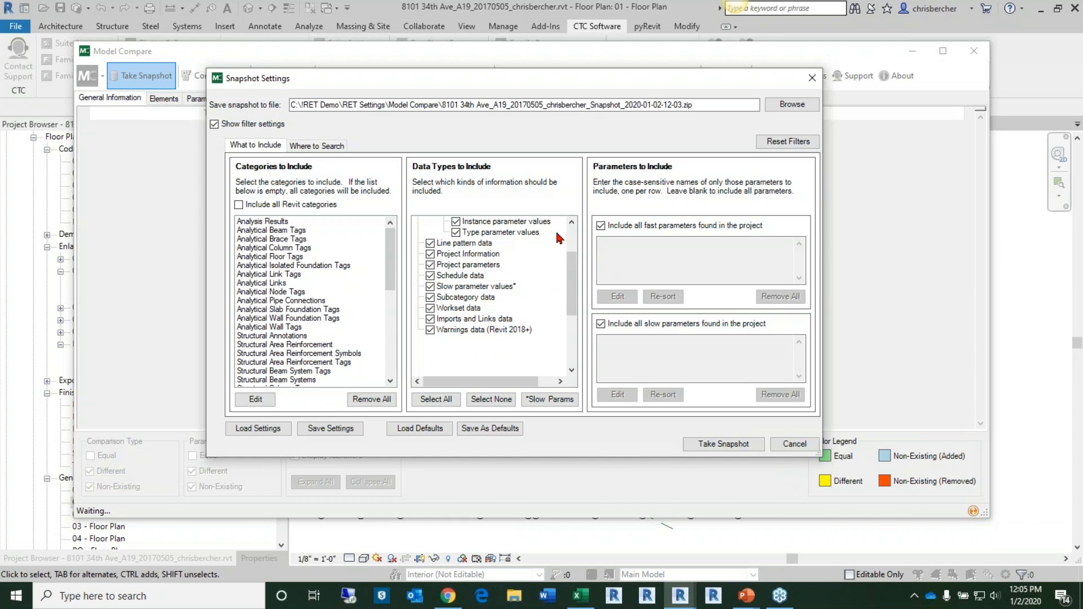
left_click_drag(574, 289, 568, 260)
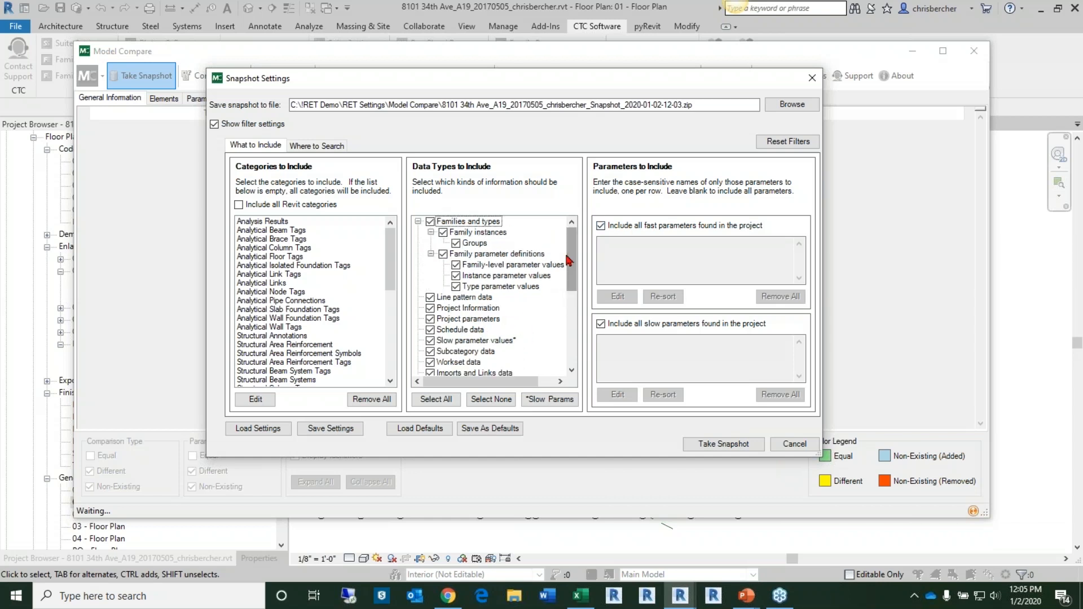
left_click(430, 297)
left_click(430, 341)
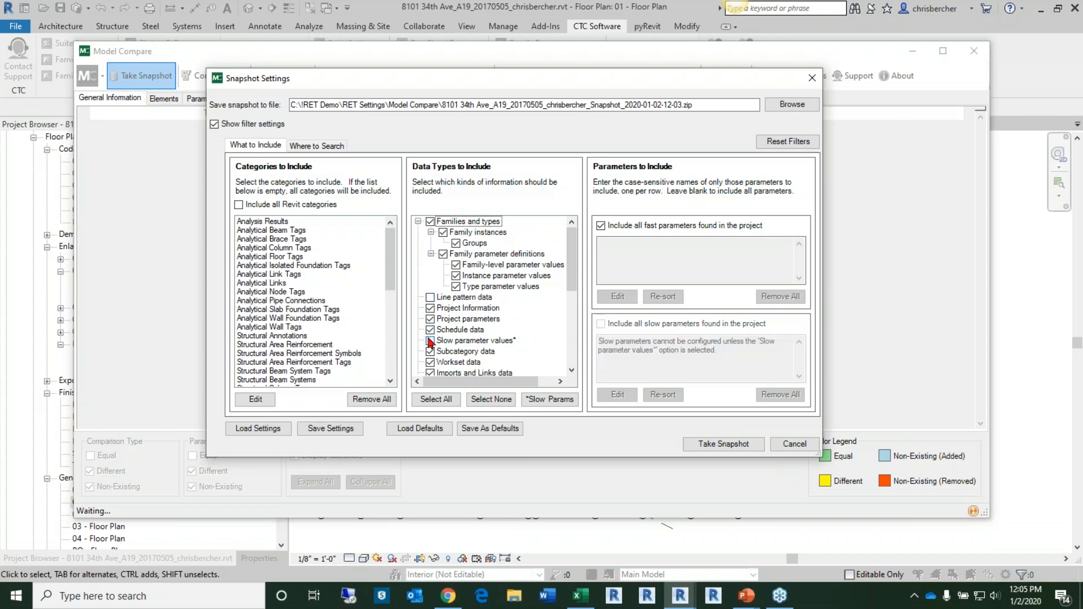
scroll(474, 344, "down", 2)
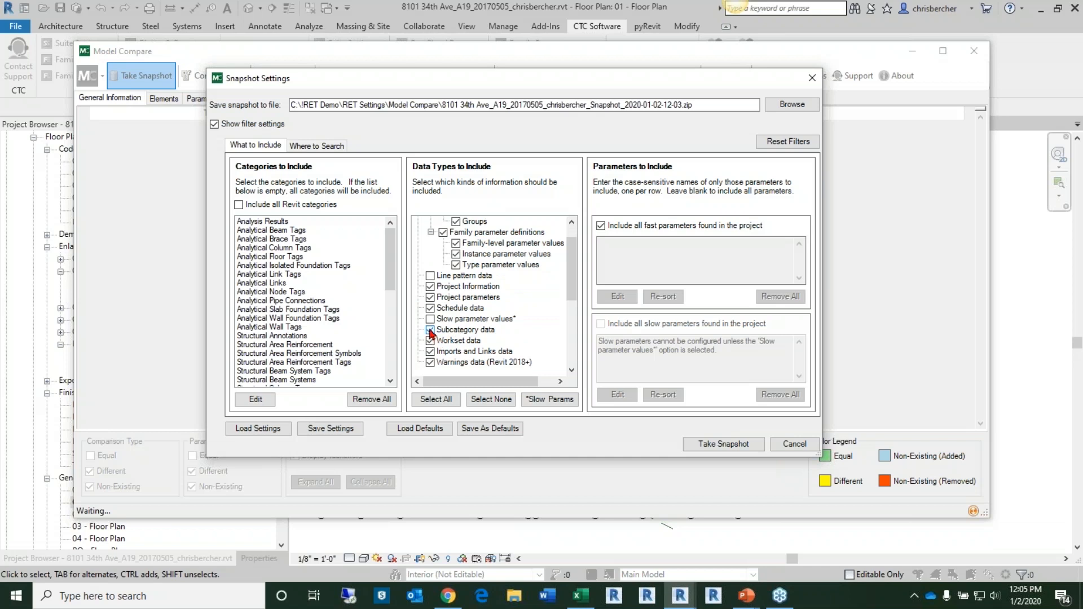
left_click(448, 352)
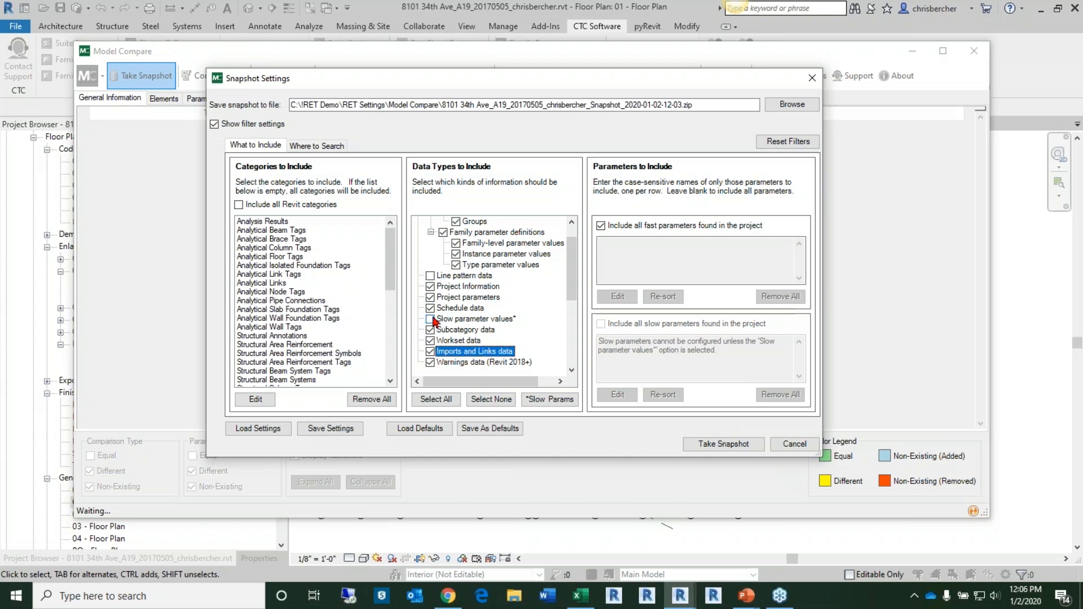
scroll(472, 313, "up", 1)
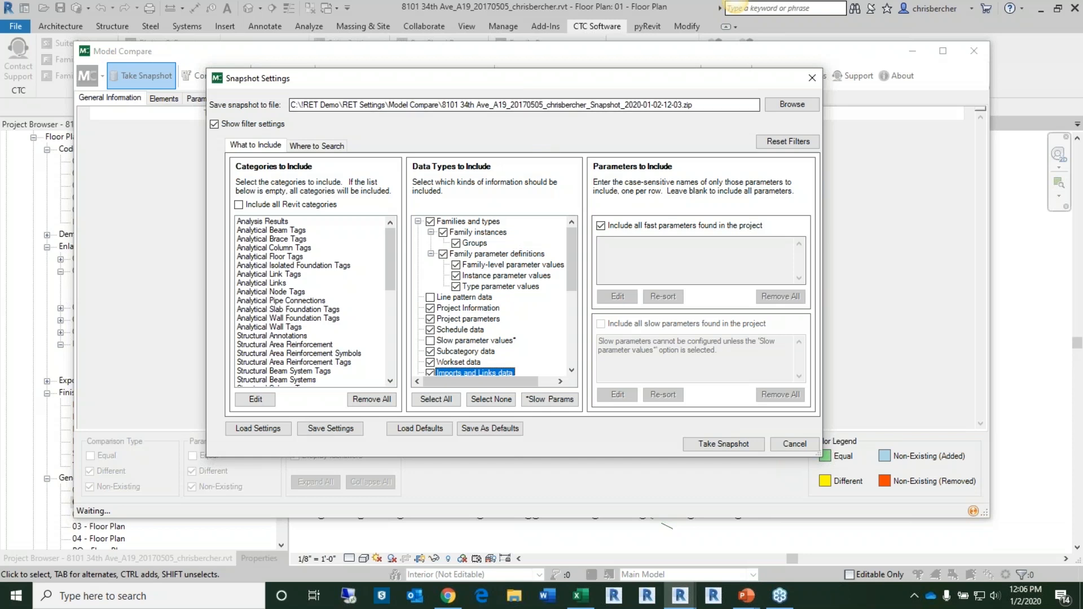
Load a saved snapshot filters file from within C:\ProgramData\CTC\Model Compare and review its included categories.
left_click_drag(502, 86, 504, 80)
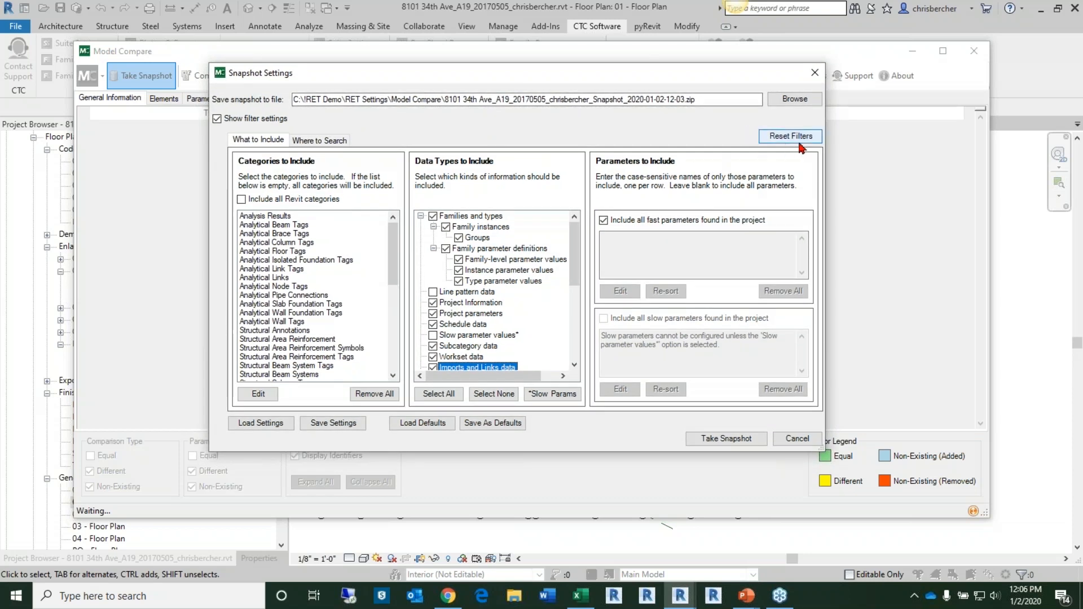
left_click(265, 424)
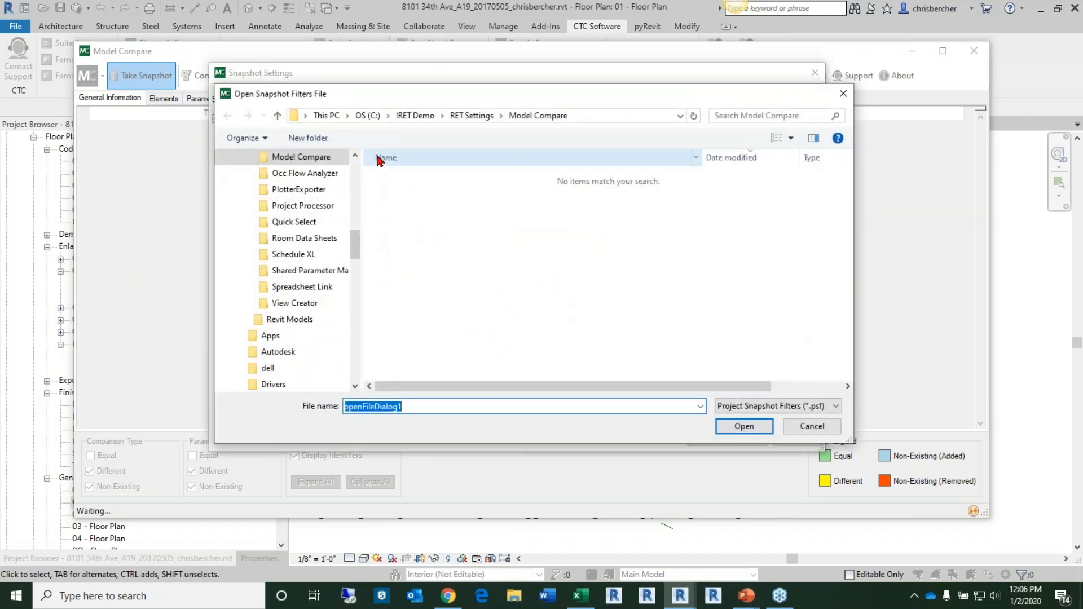
scroll(450, 391, "down", 1)
scroll(434, 366, "up", 1)
double_click(414, 347)
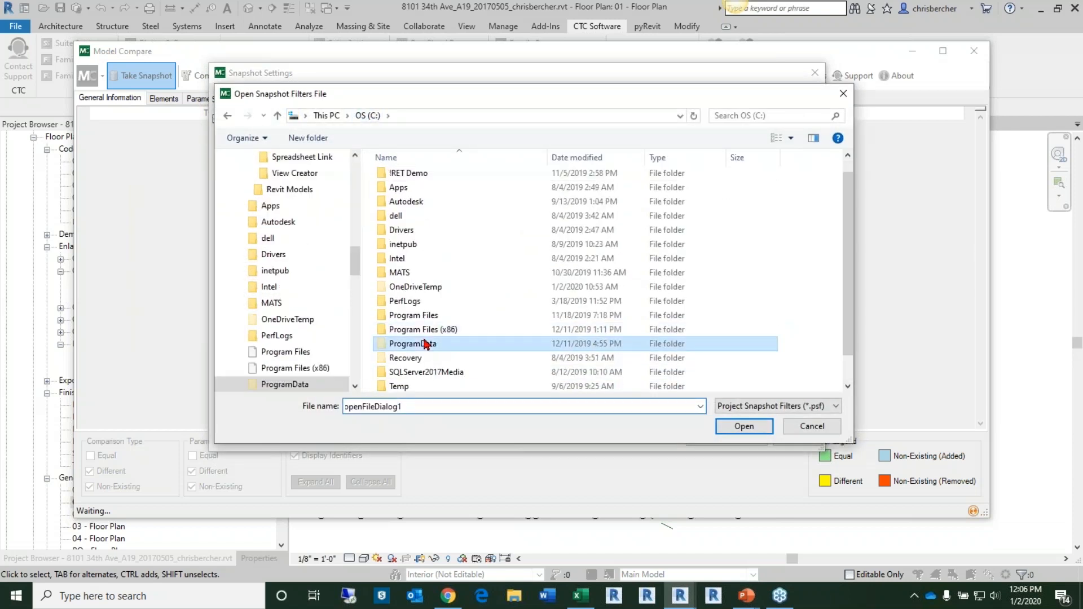
double_click(406, 248)
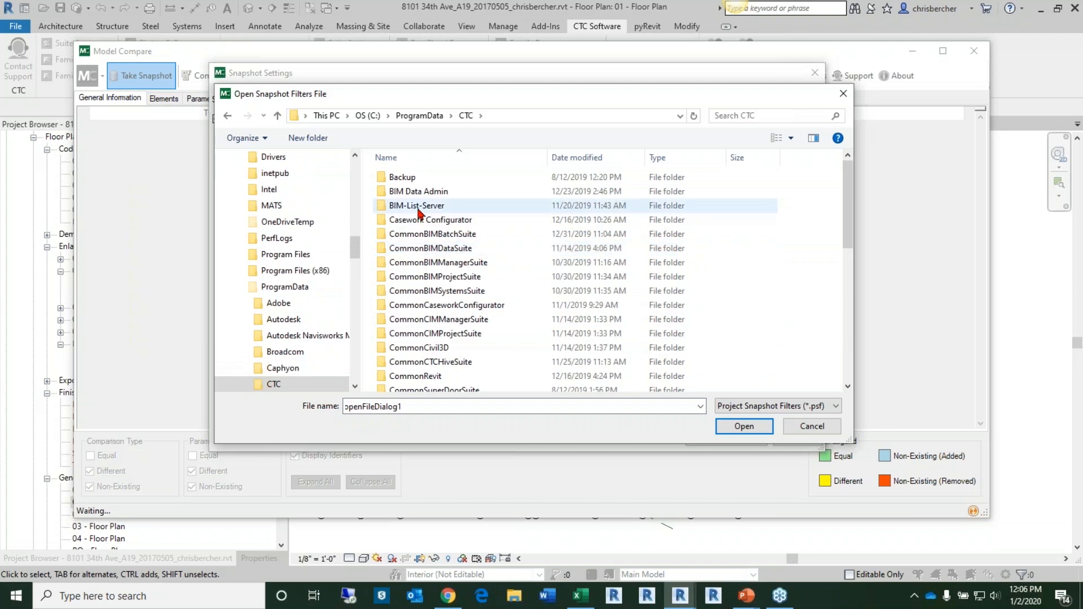
scroll(422, 319, "down", 3)
scroll(421, 319, "down", 1)
double_click(429, 268)
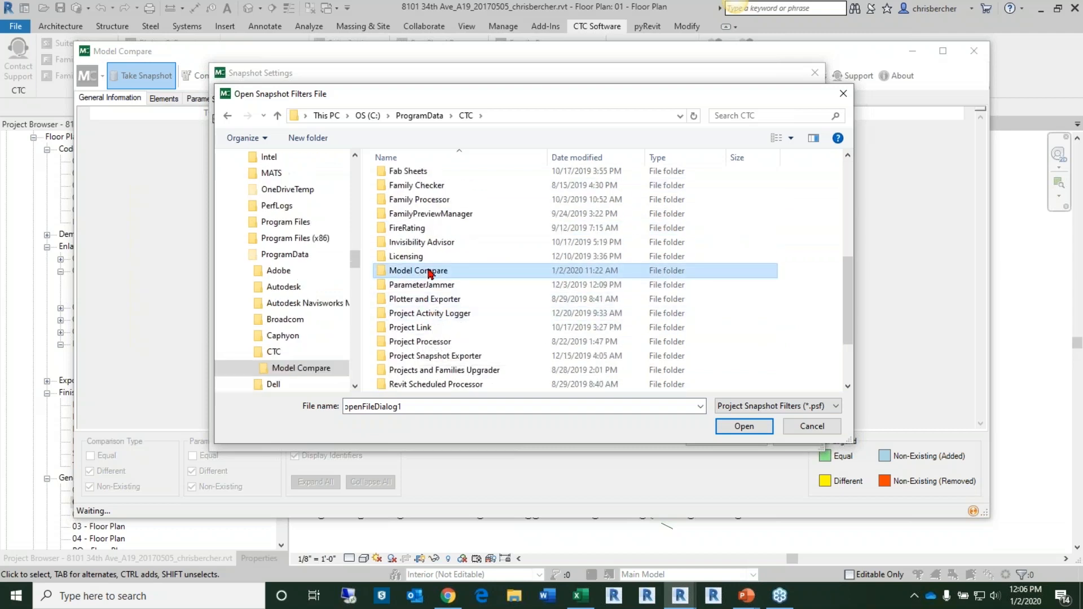
double_click(423, 234)
left_click(419, 178)
left_click(735, 429)
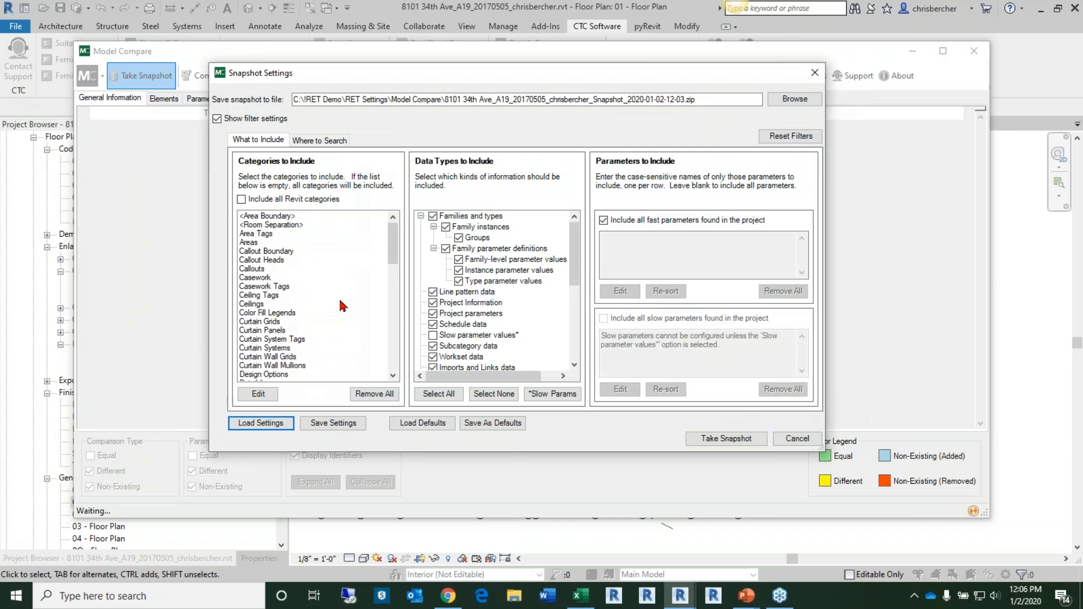
scroll(343, 284, "down", 3)
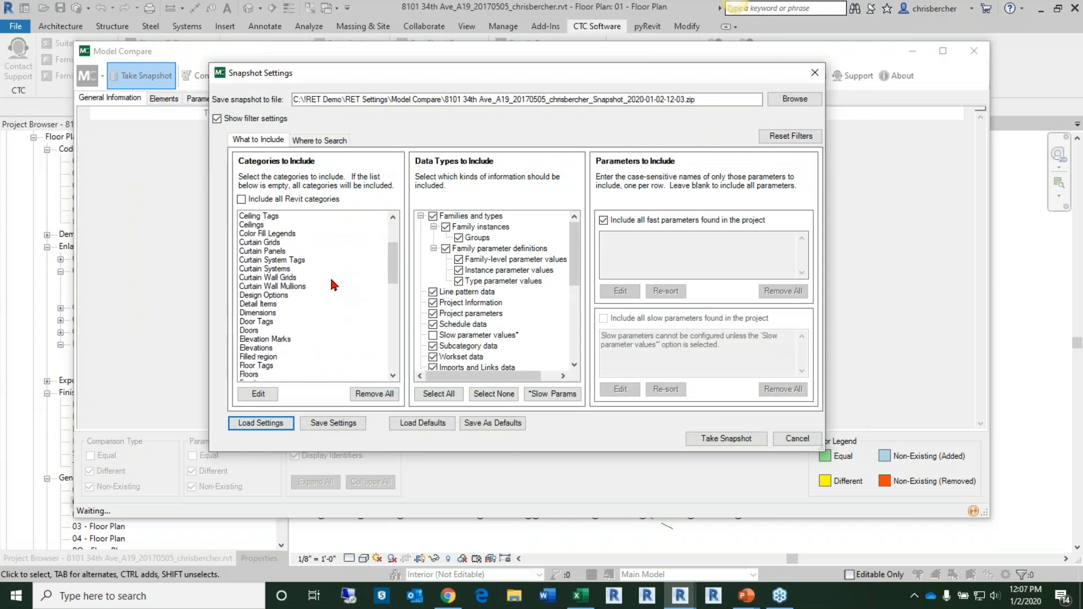
scroll(332, 285, "down", 5)
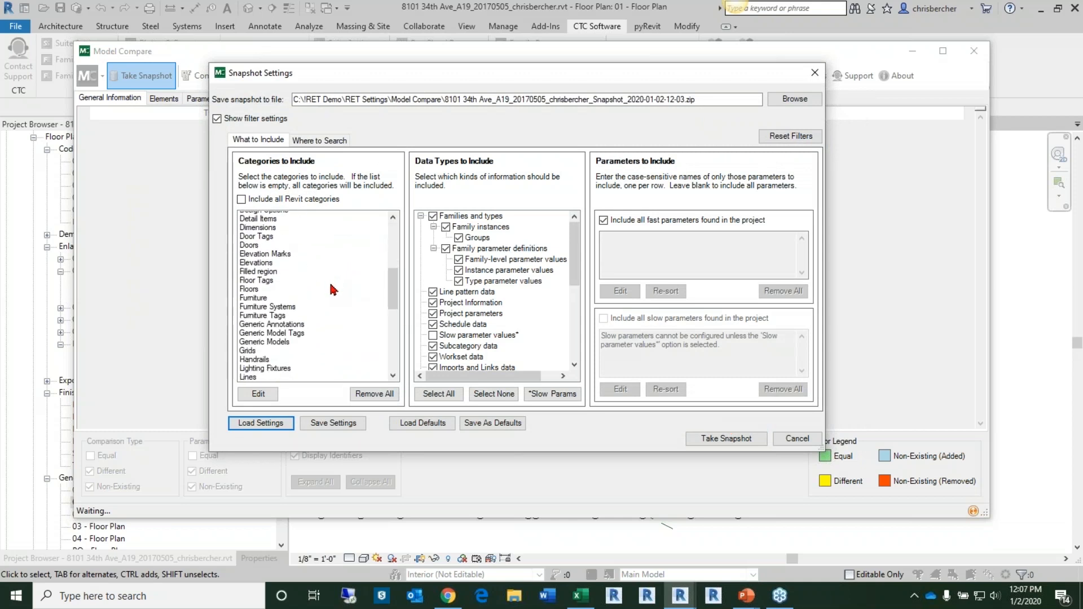
scroll(333, 288, "down", 1)
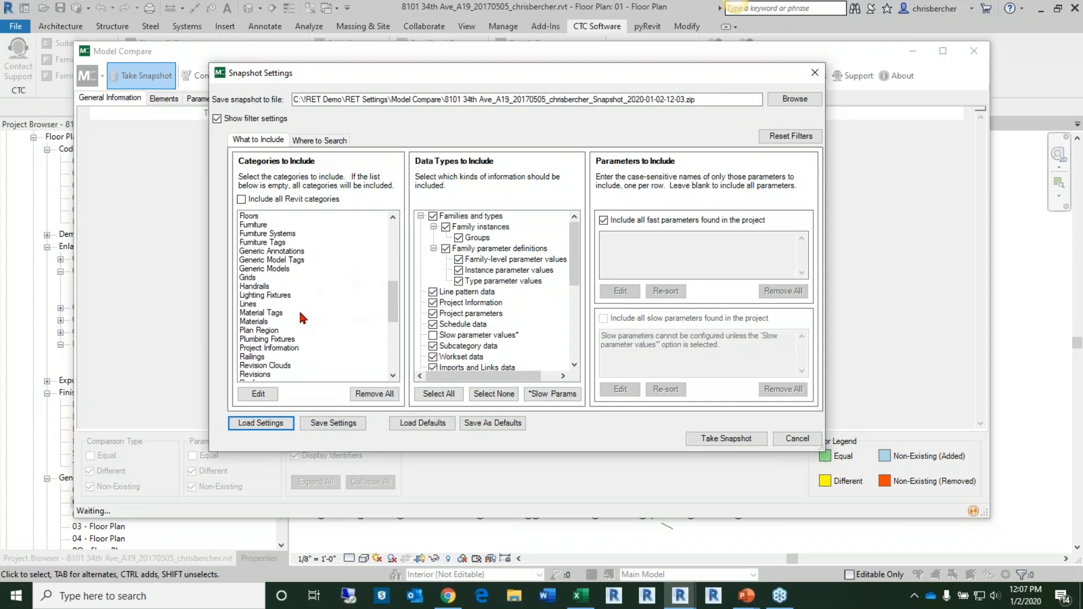
Review the snapshot's included categories and its level, phase and view search filters, and close the settings without taking a snapshot.
scroll(316, 322, "down", 5)
scroll(350, 330, "up", 5)
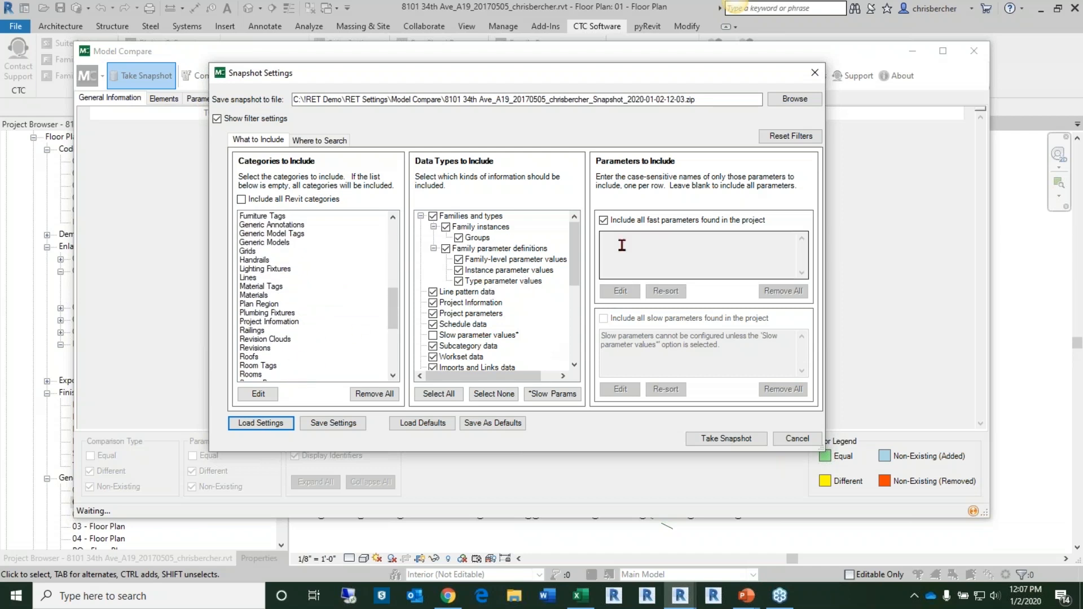
left_click(319, 140)
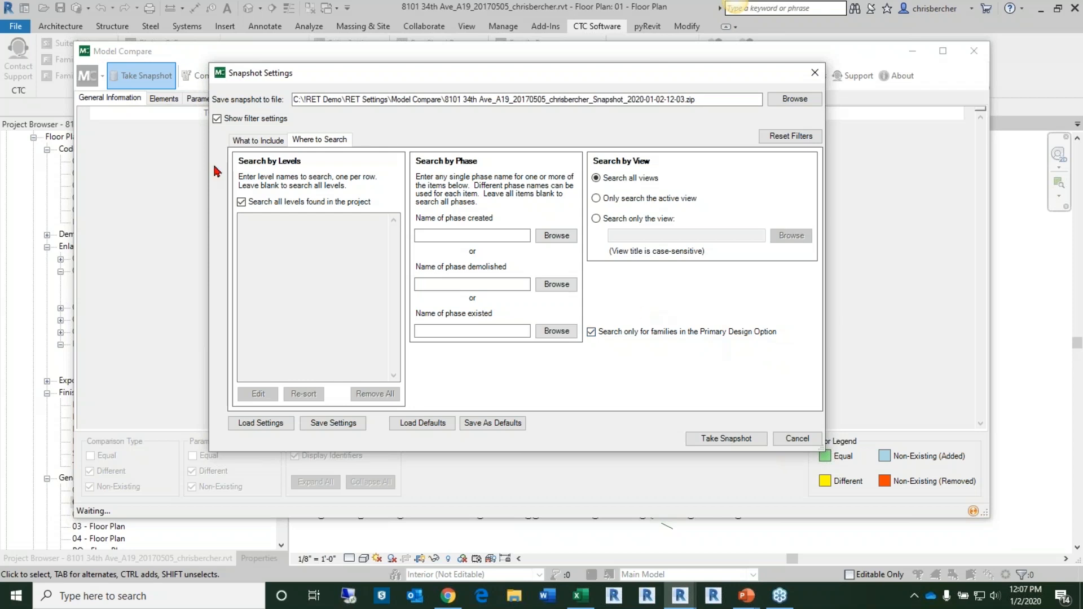
left_click(258, 140)
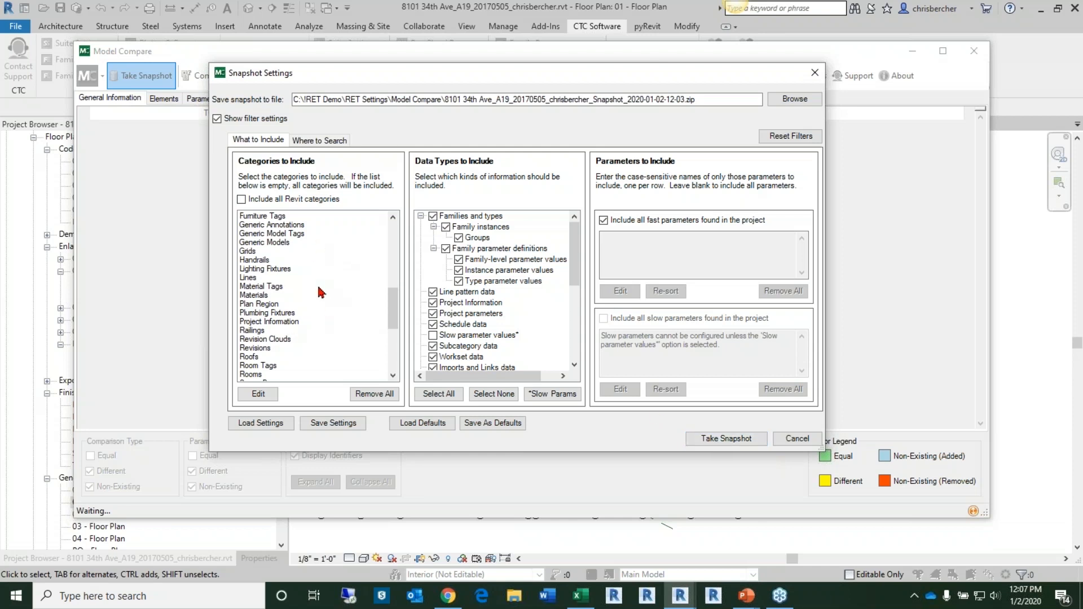
left_click(795, 440)
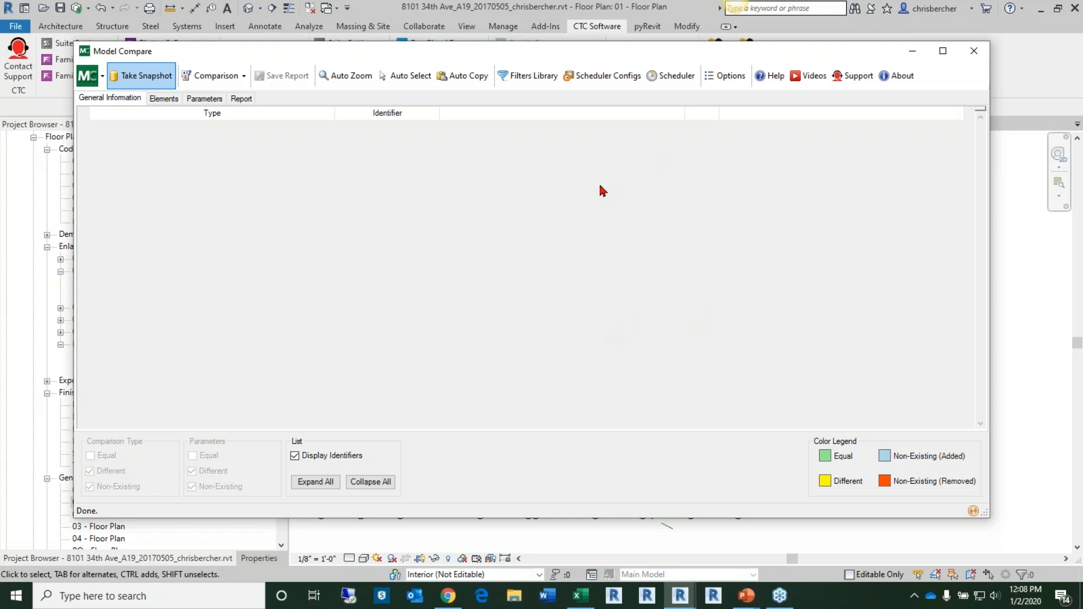
Examine the scheduler configuration's folder, filter file and snapshot naming options, and close it without saving.
left_click(602, 87)
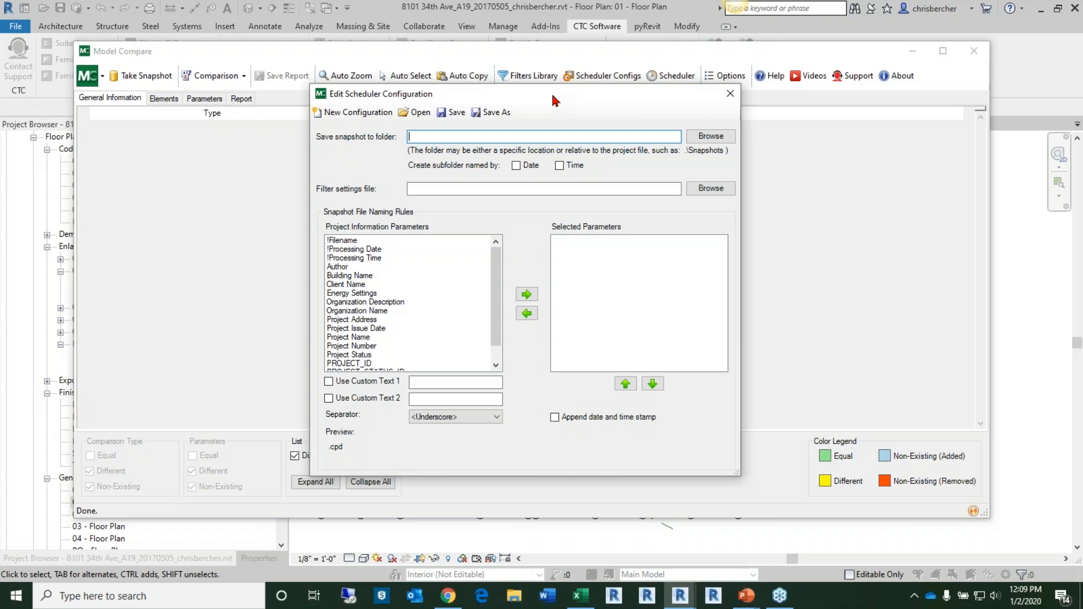
left_click(729, 94)
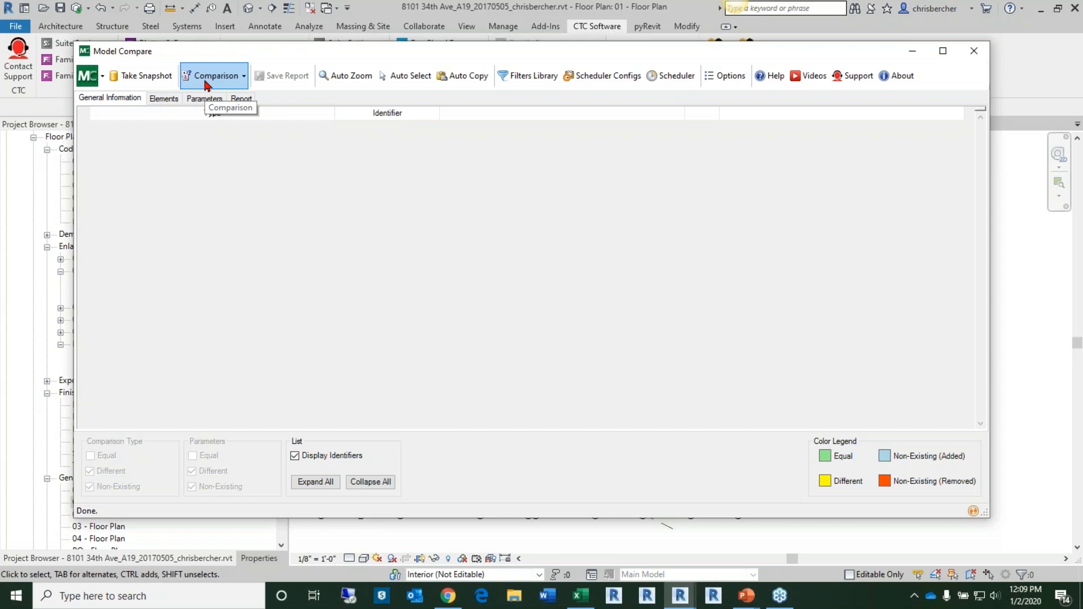
Move the Model Compare window clear of the project browser and start a new comparison pair.
left_click_drag(390, 53, 412, 69)
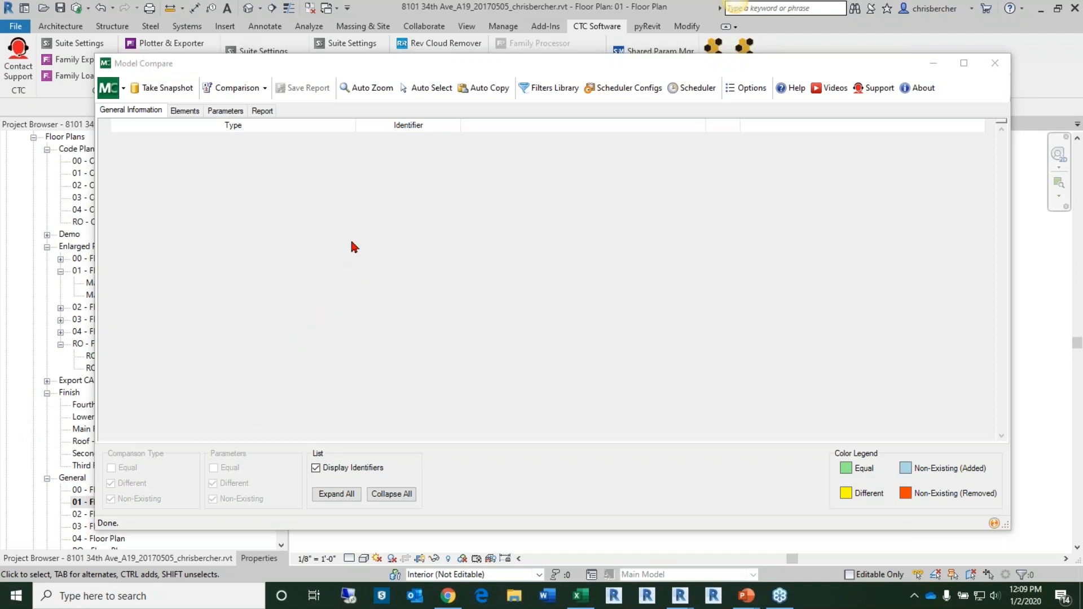
left_click_drag(460, 64, 501, 60)
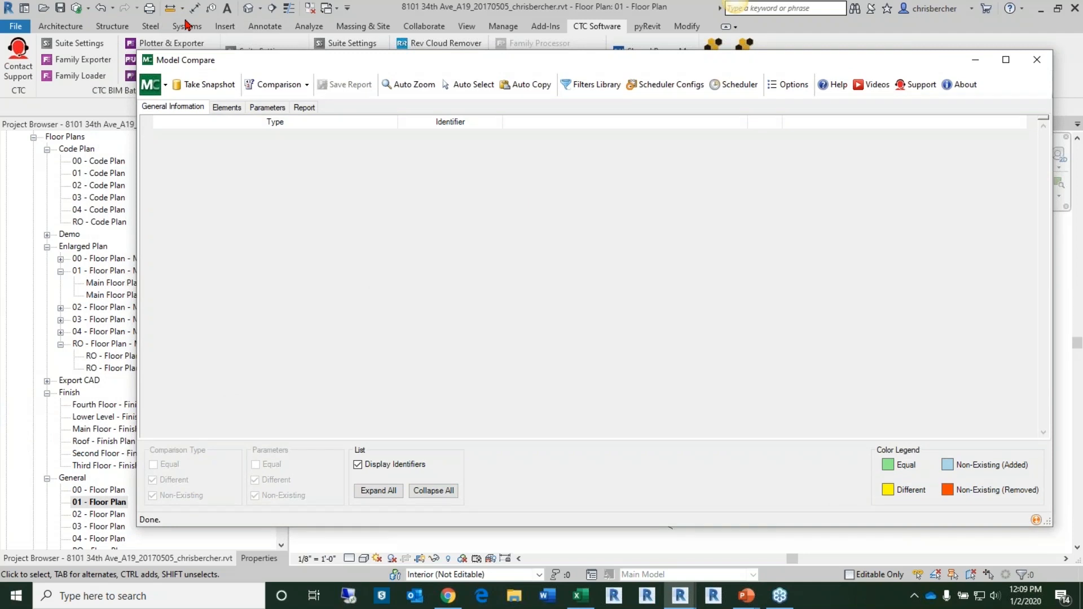
left_click(201, 28)
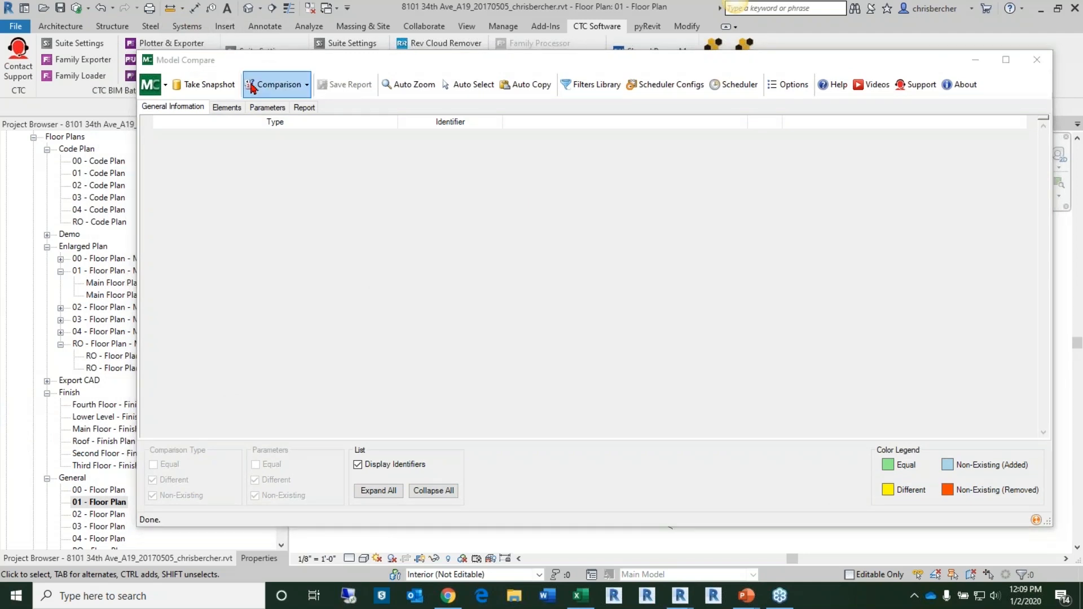
left_click(276, 89)
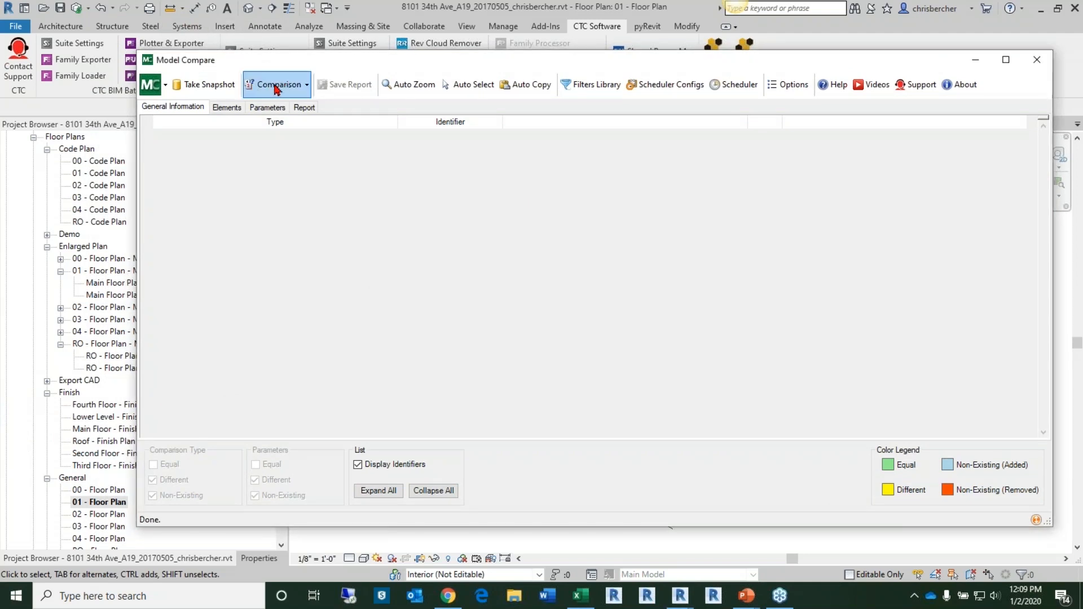
left_click(277, 89)
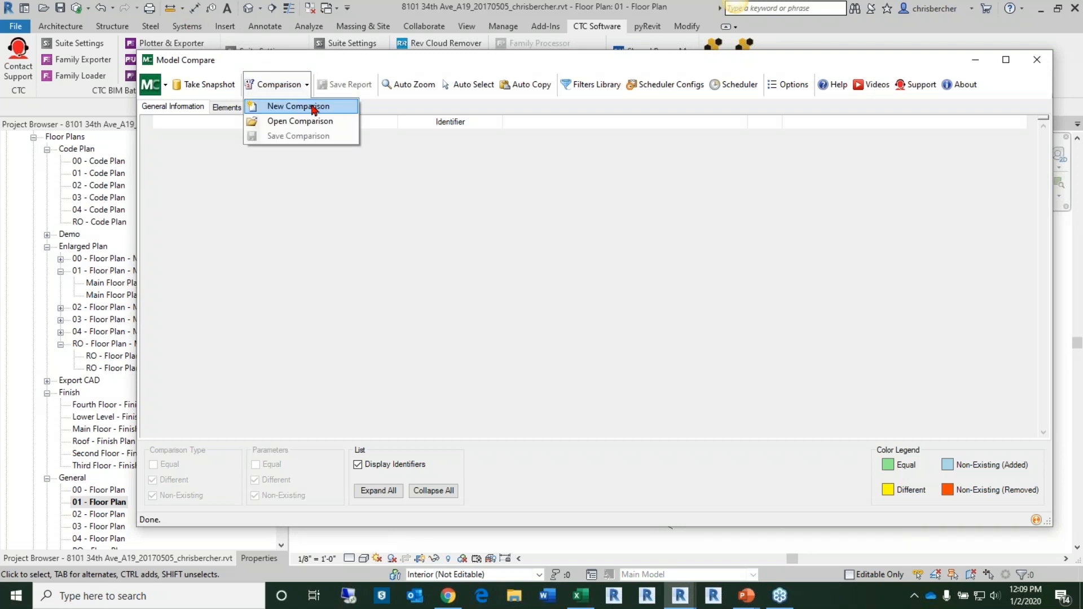
left_click(313, 107)
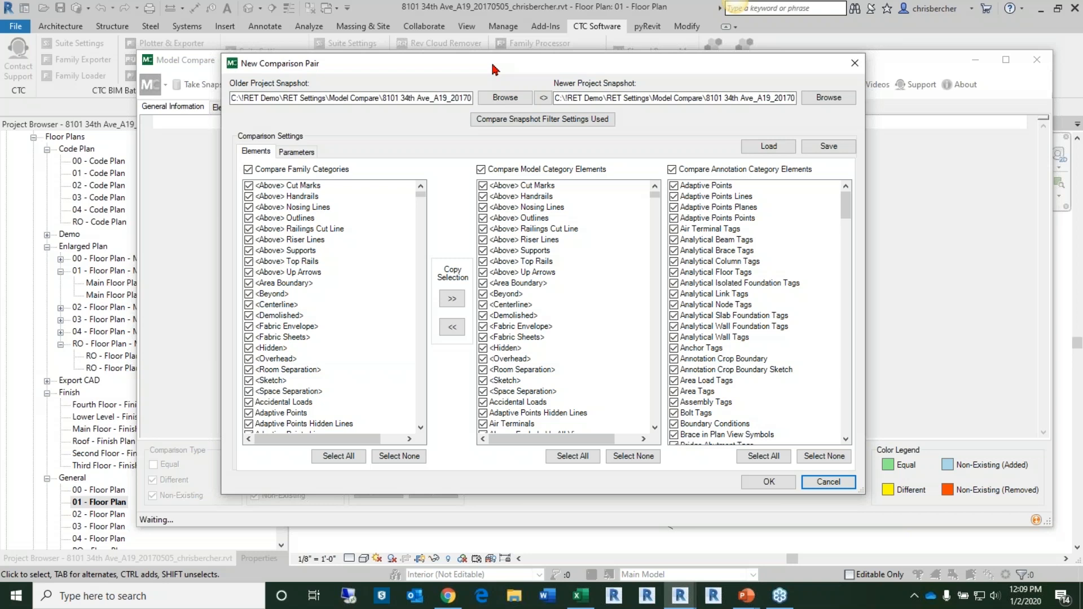
left_click(504, 98)
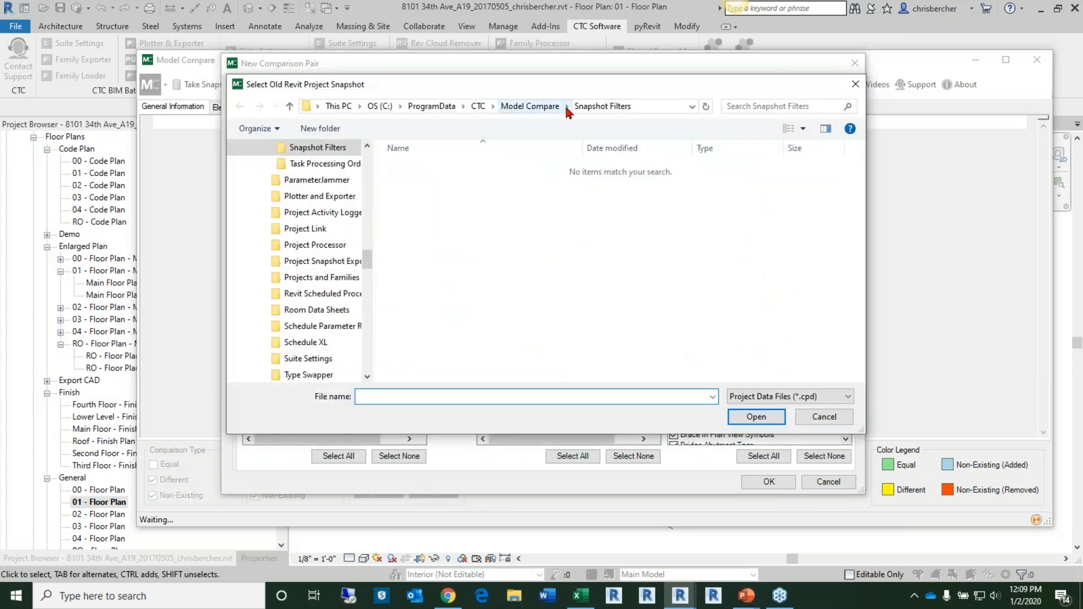
left_click(379, 106)
left_click(429, 186)
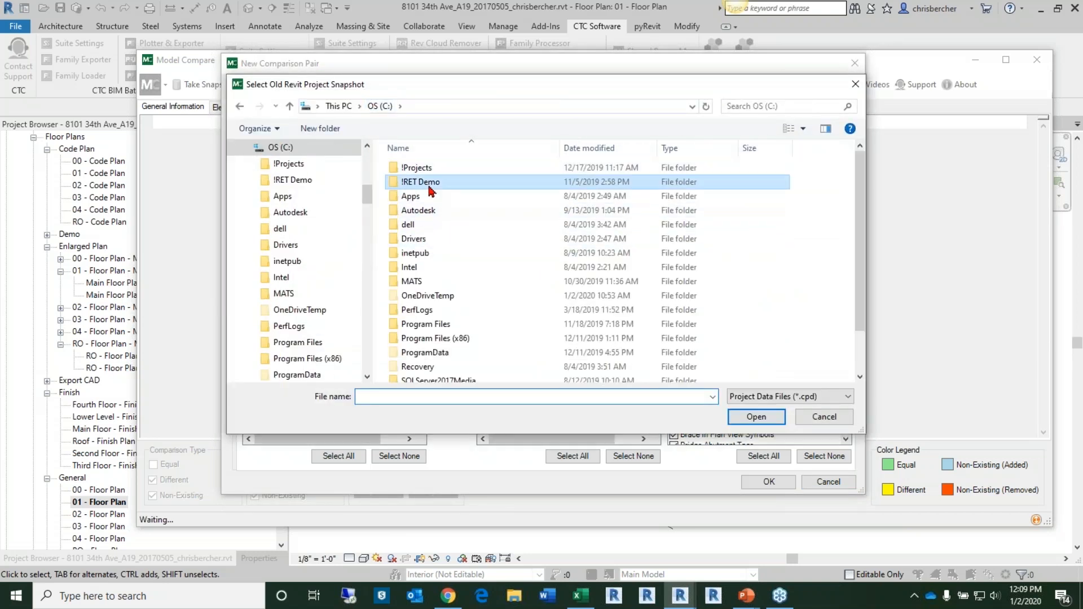
double_click(431, 191)
left_click(439, 187)
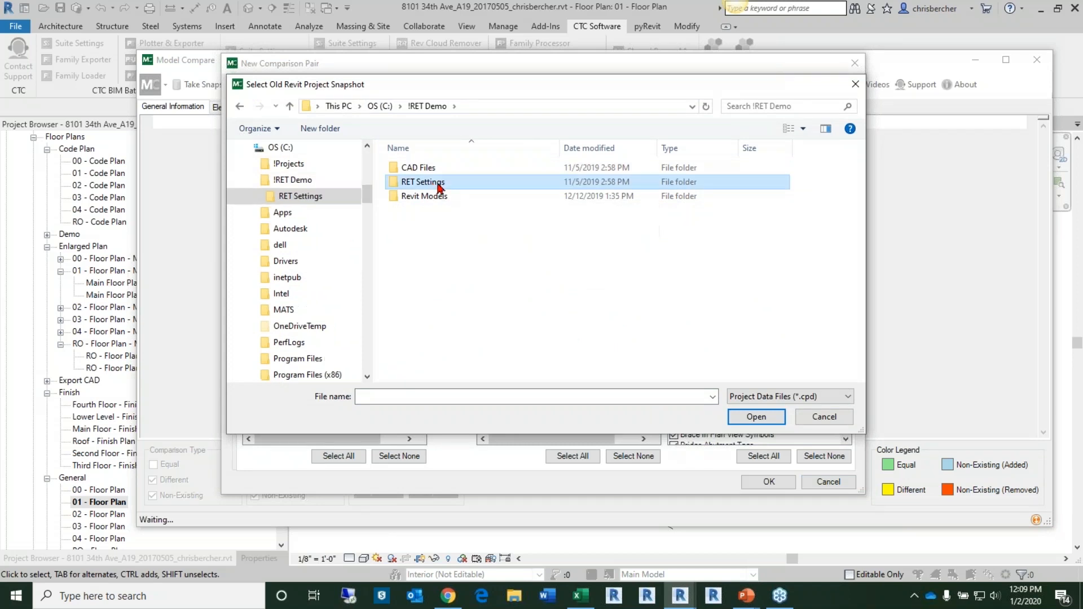
double_click(439, 187)
double_click(442, 210)
left_click(775, 149)
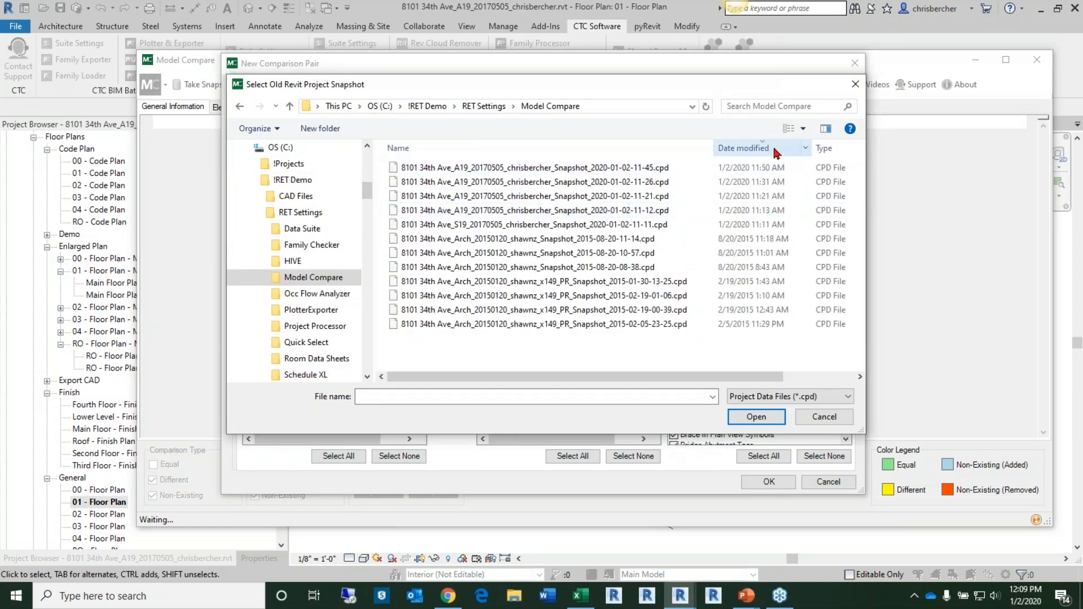
left_click(619, 182)
left_click(757, 417)
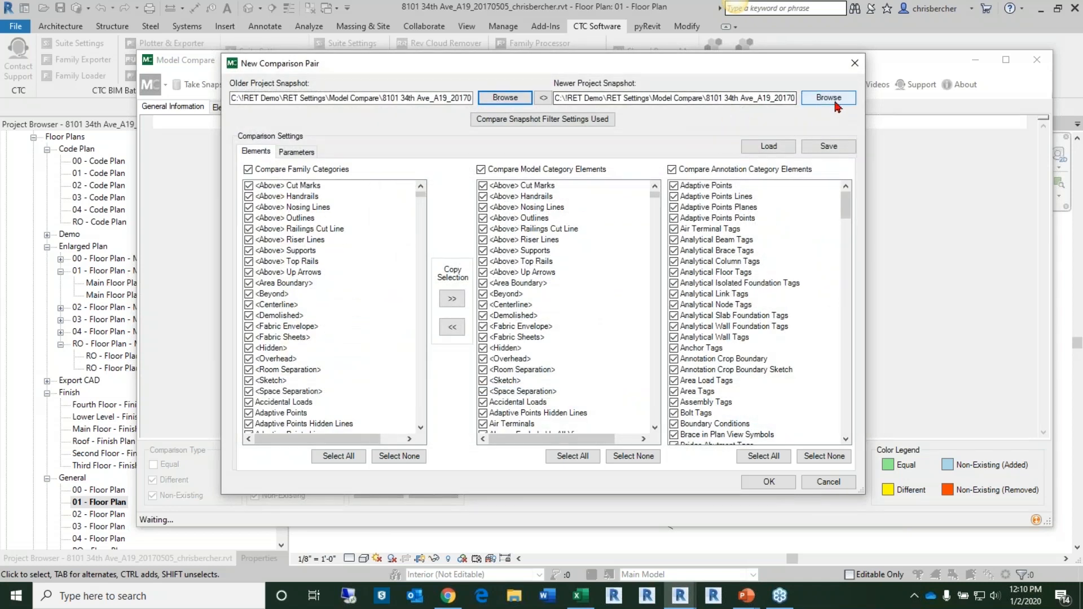
left_click(828, 98)
left_click(564, 167)
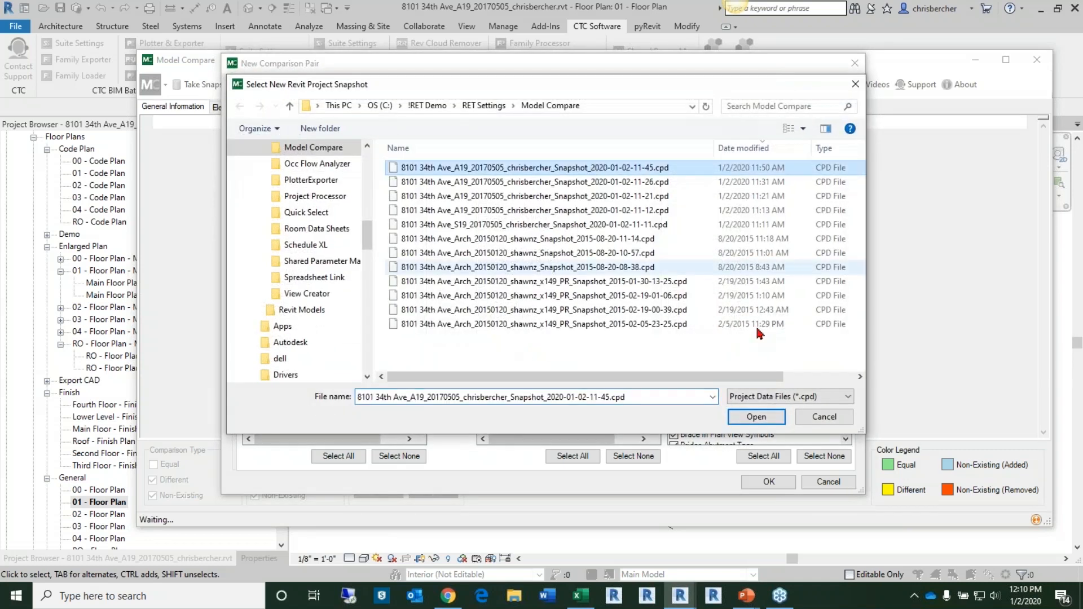
left_click(757, 417)
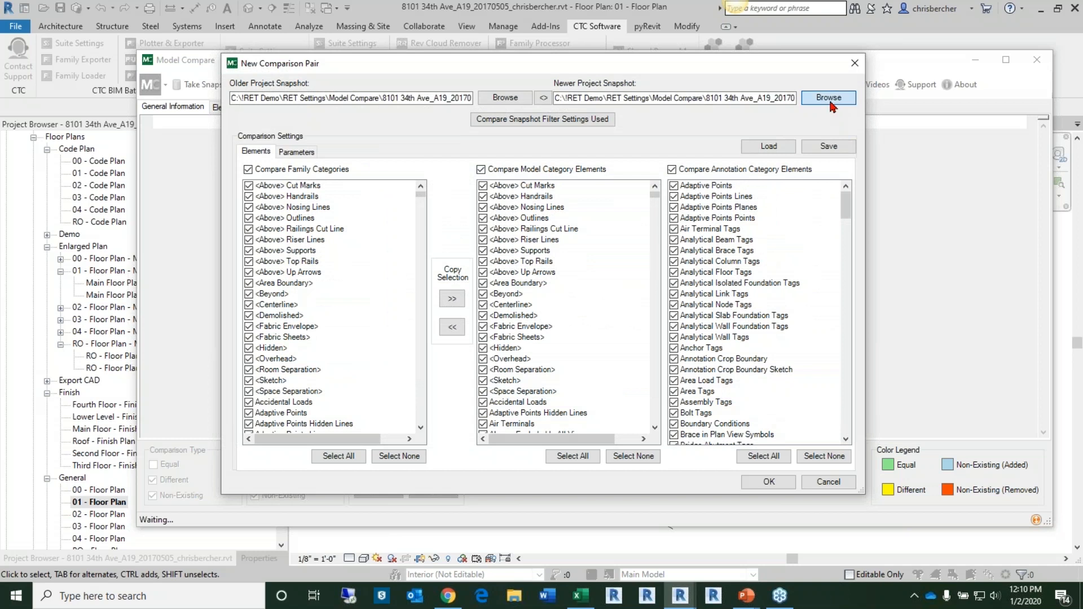
left_click(828, 98)
left_click(585, 281)
left_click(758, 418)
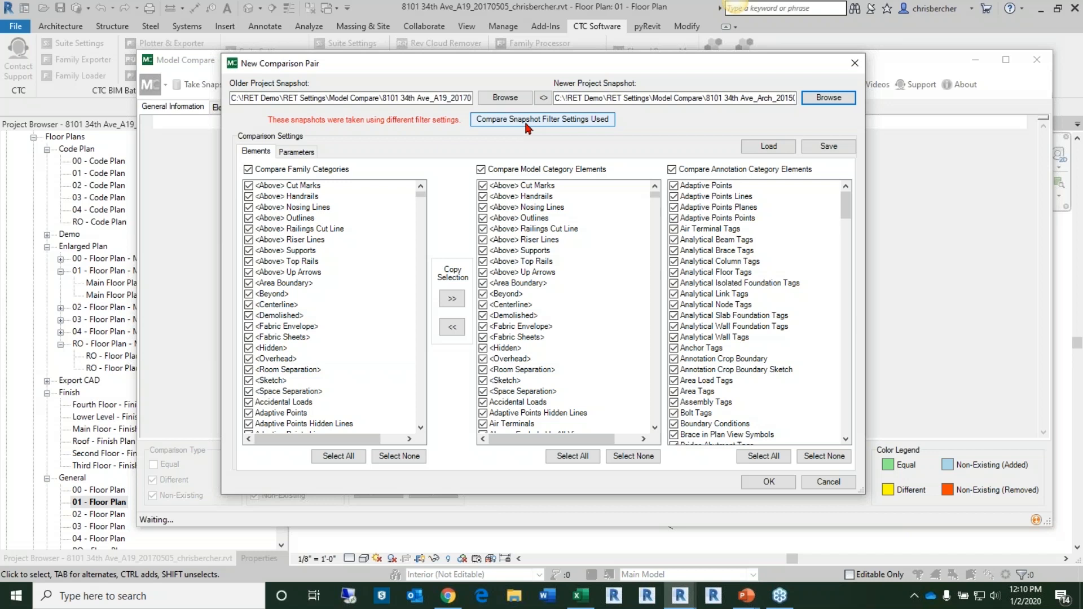
left_click(827, 98)
left_click(578, 168)
left_click(744, 417)
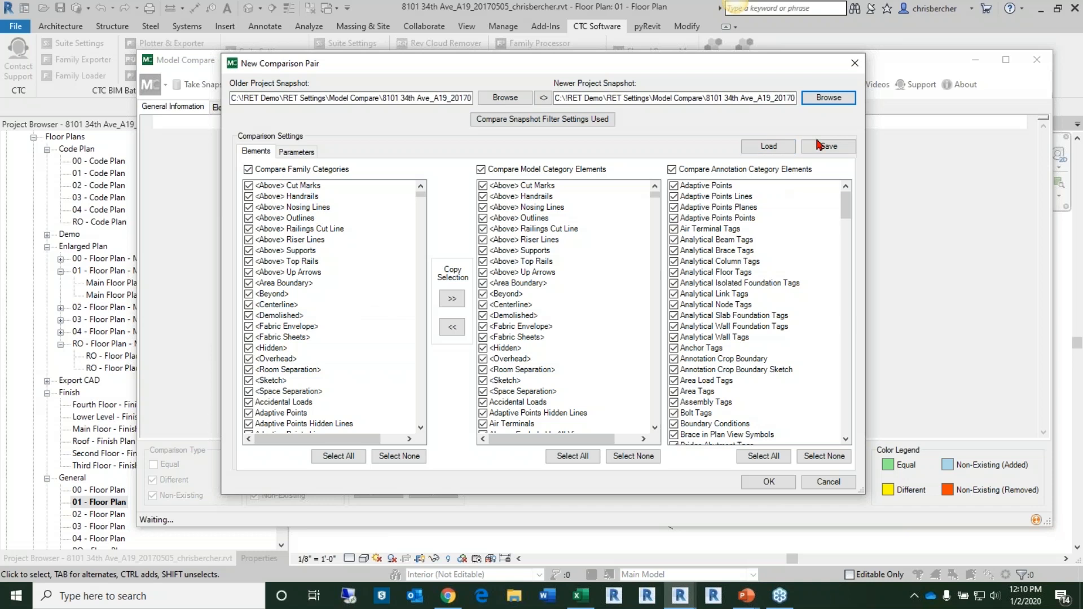
Look for a saved category and parameter selection file (*.cps) in the Model Compare folder, and cancel the loading.
left_click(768, 146)
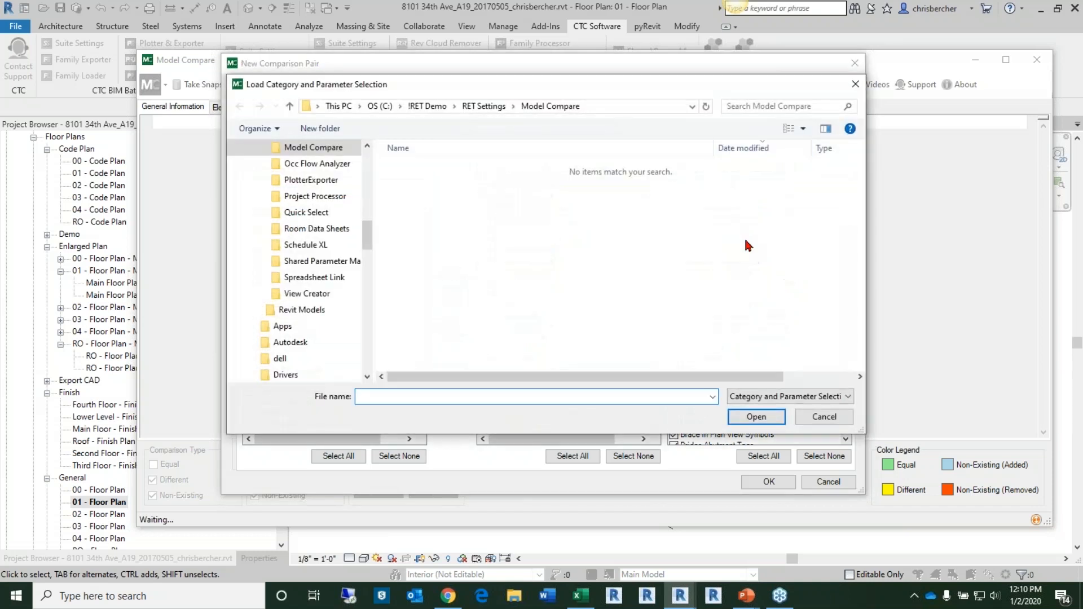
left_click(797, 396)
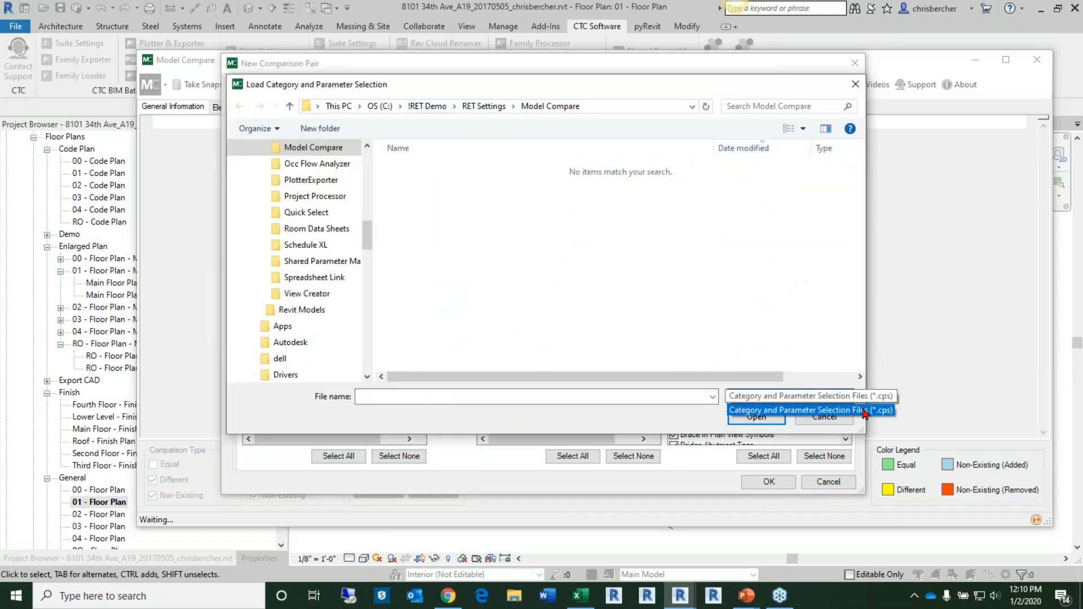
left_click(685, 426)
left_click(815, 413)
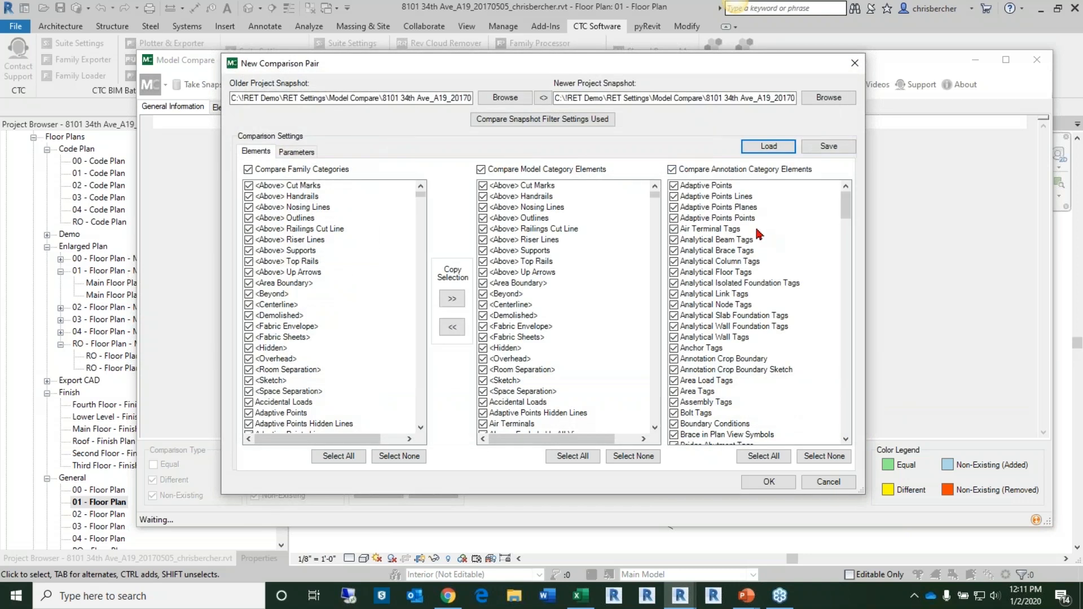
Run the comparison of the two A19 snapshots with the current comparison settings.
left_click(761, 481)
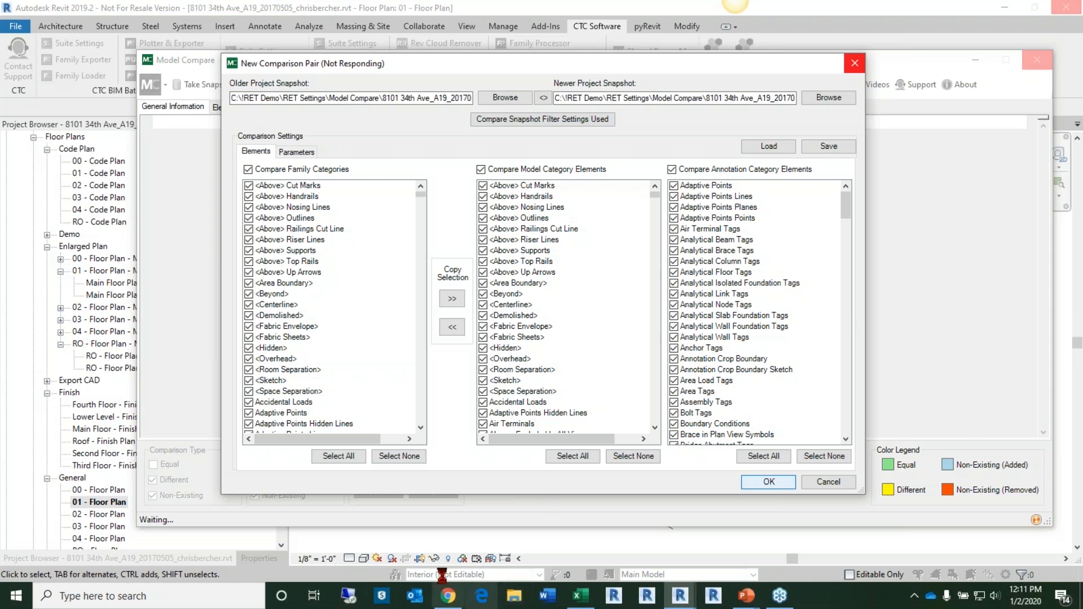
Switch to Chrome, examine the BIM Project Suite 2020 product page on ctcsoftware.com, and return to Revit.
left_click(446, 601)
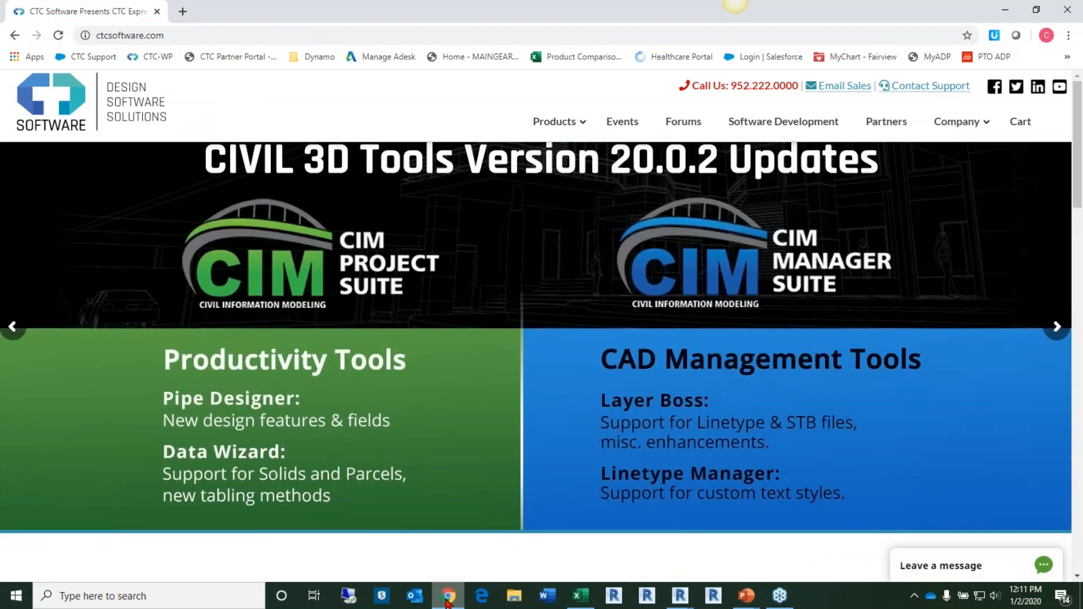
left_click(232, 36)
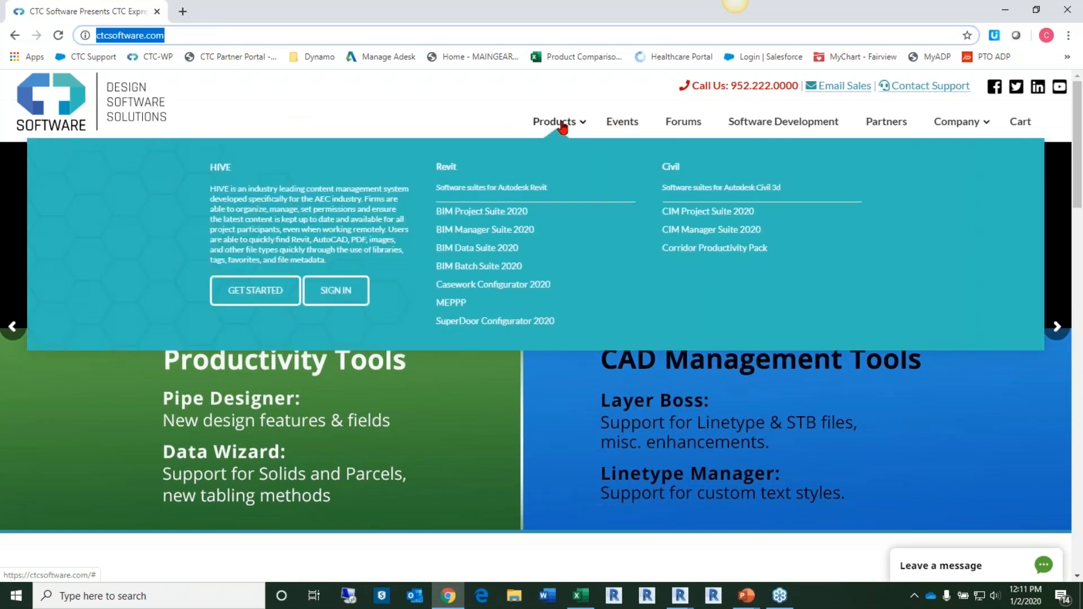
left_click(557, 122)
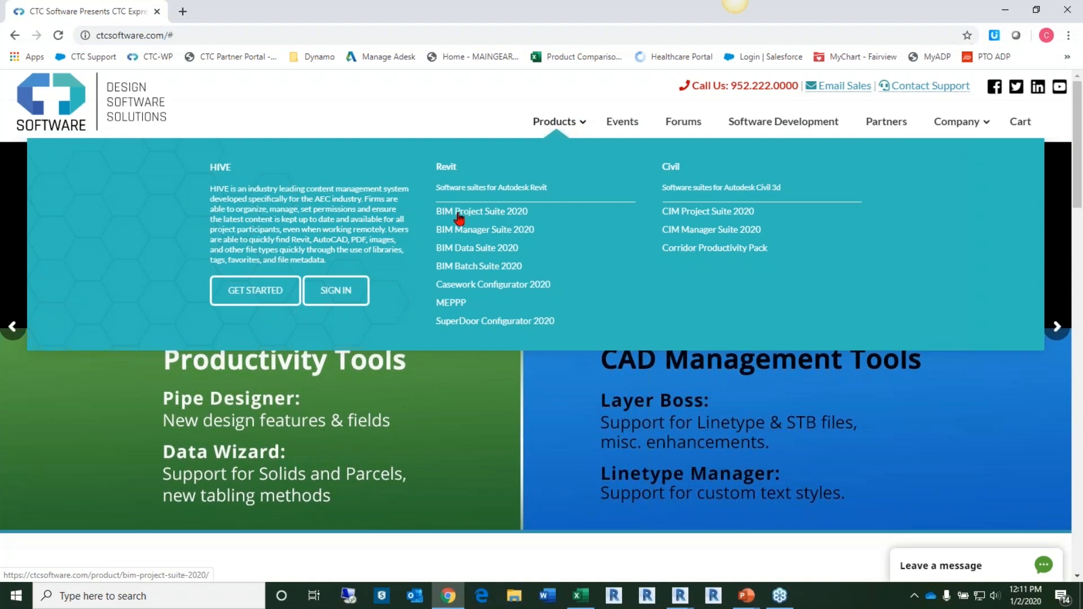
left_click(500, 219)
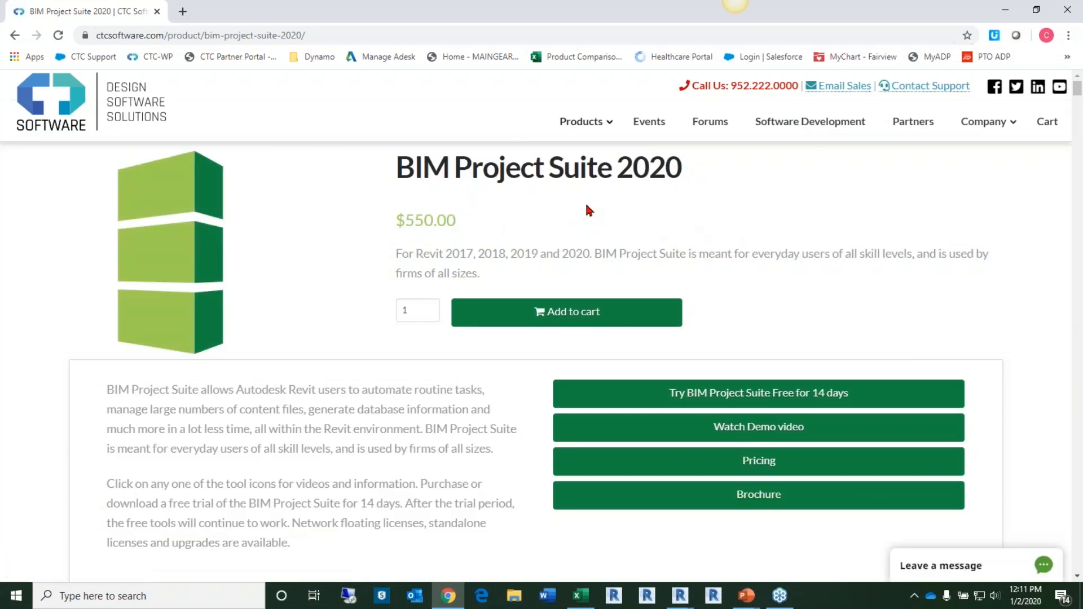
scroll(757, 303, "down", 1)
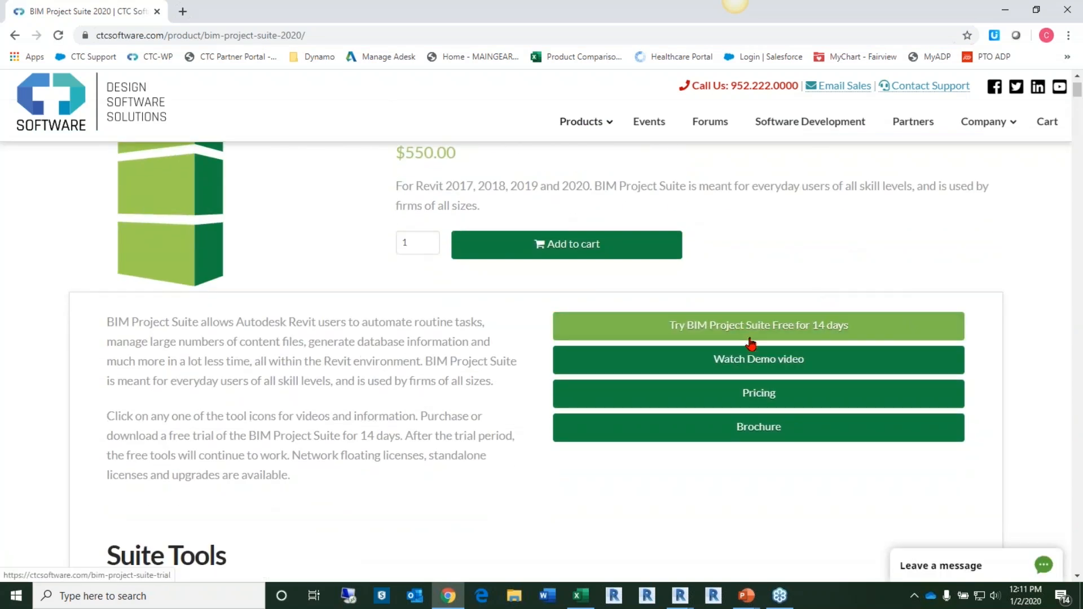
scroll(747, 338, "up", 1)
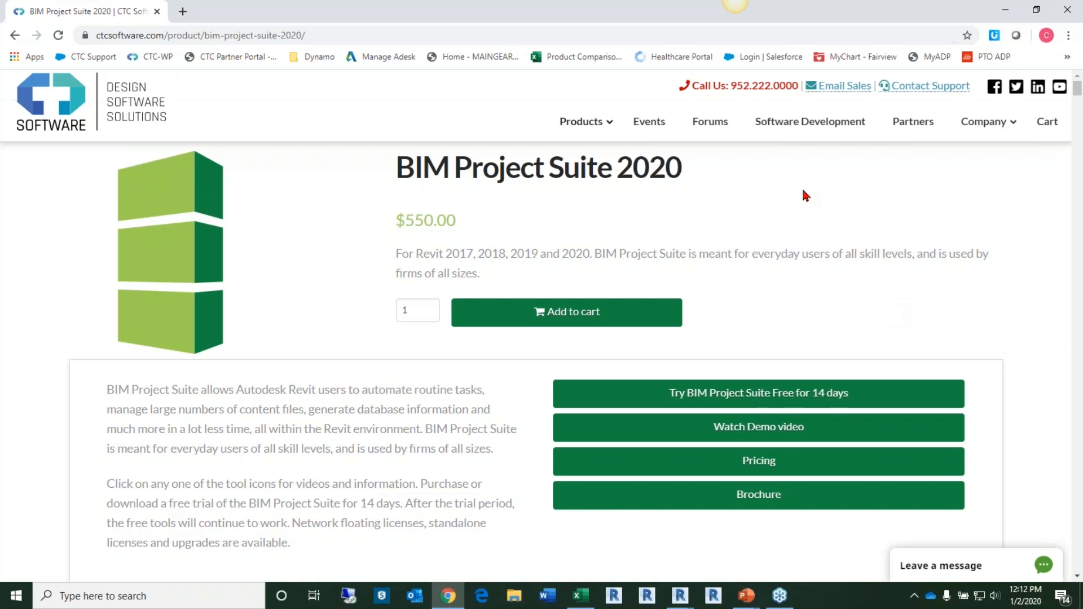
left_click(1006, 11)
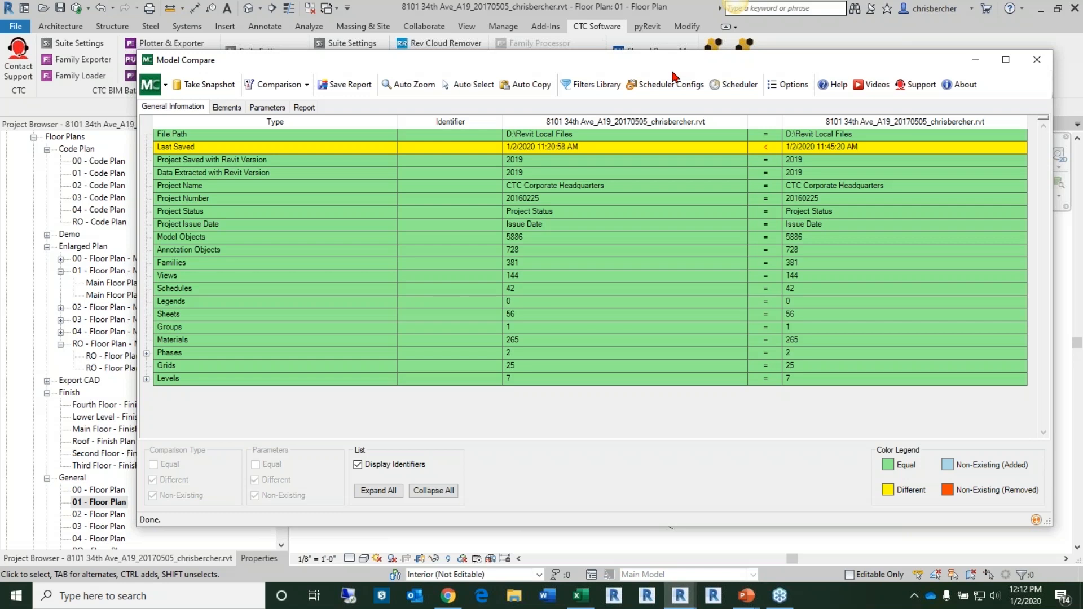
Reposition the Model Compare window around the BIM Project Suite tools and display the element comparison between the two snapshots.
left_click_drag(667, 59, 647, 187)
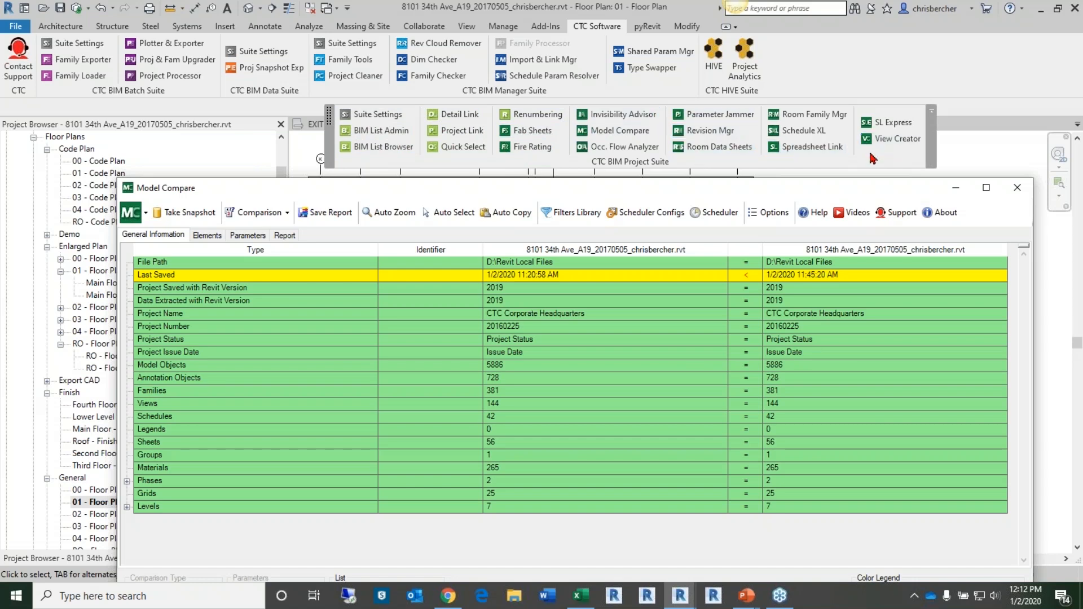
left_click_drag(851, 188, 846, 82)
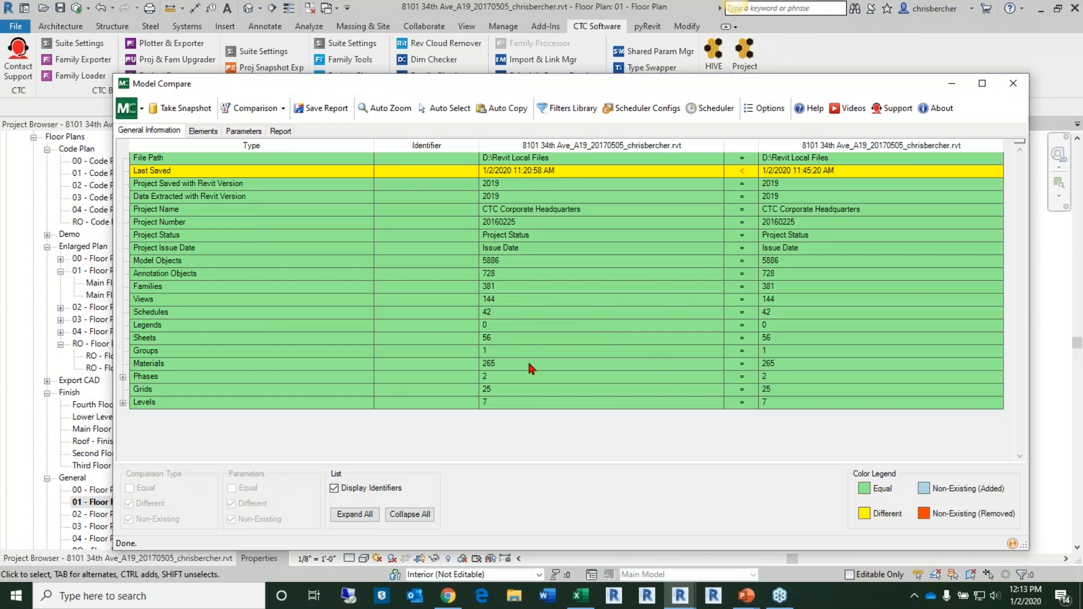
left_click(203, 130)
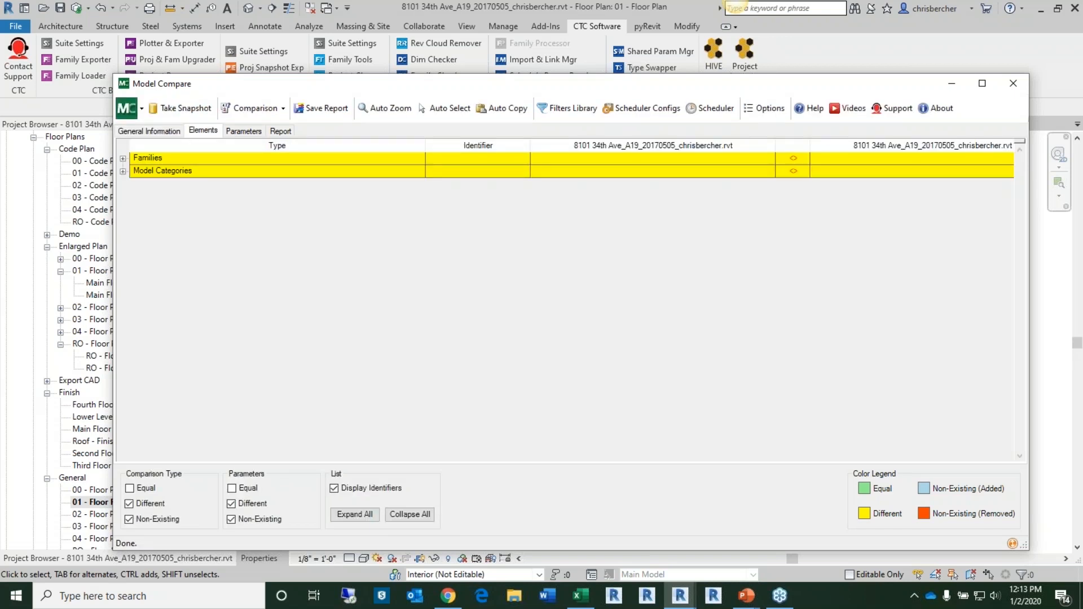
Look into the differing Families, and include Equal elements and Equal parameters in the element comparison.
left_click(122, 160)
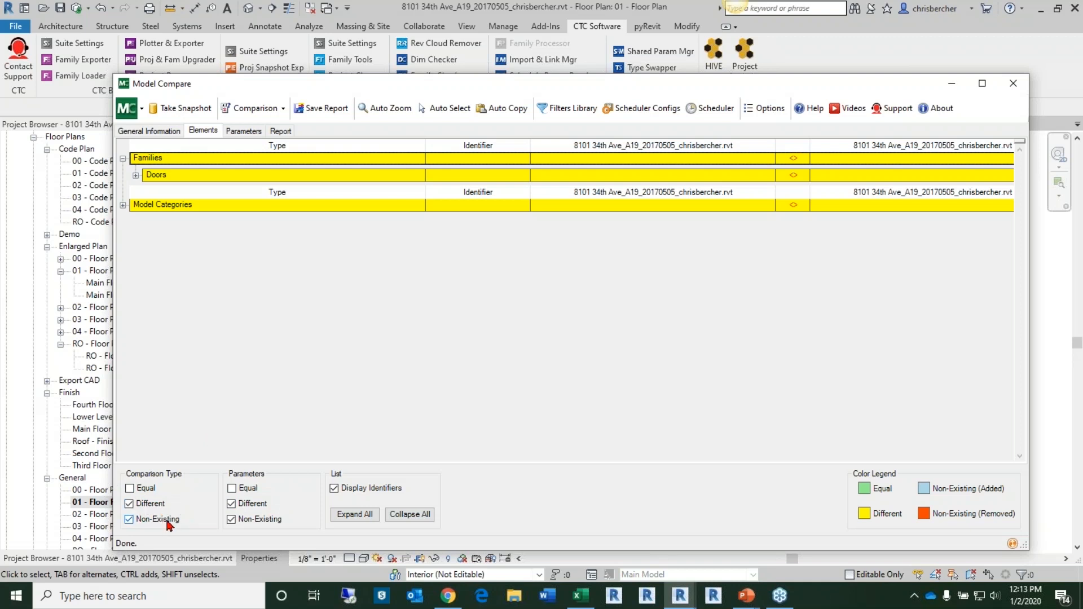
left_click(131, 487)
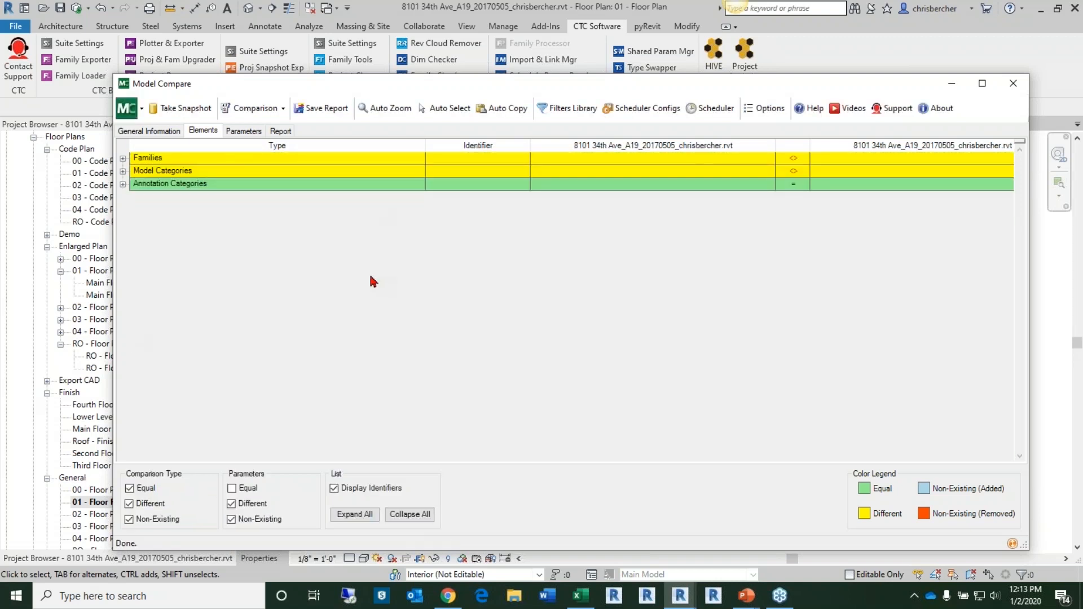
left_click(231, 488)
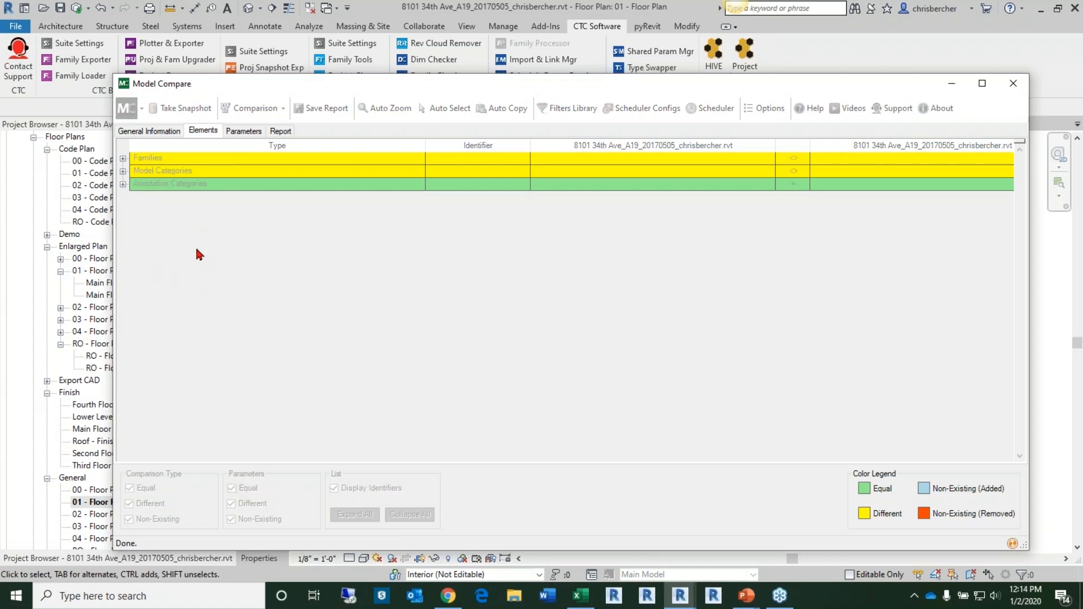
Expand Families down to the differing door type Swing_Single: HM-00_F_30x90 to list its parameter groups.
left_click(123, 159)
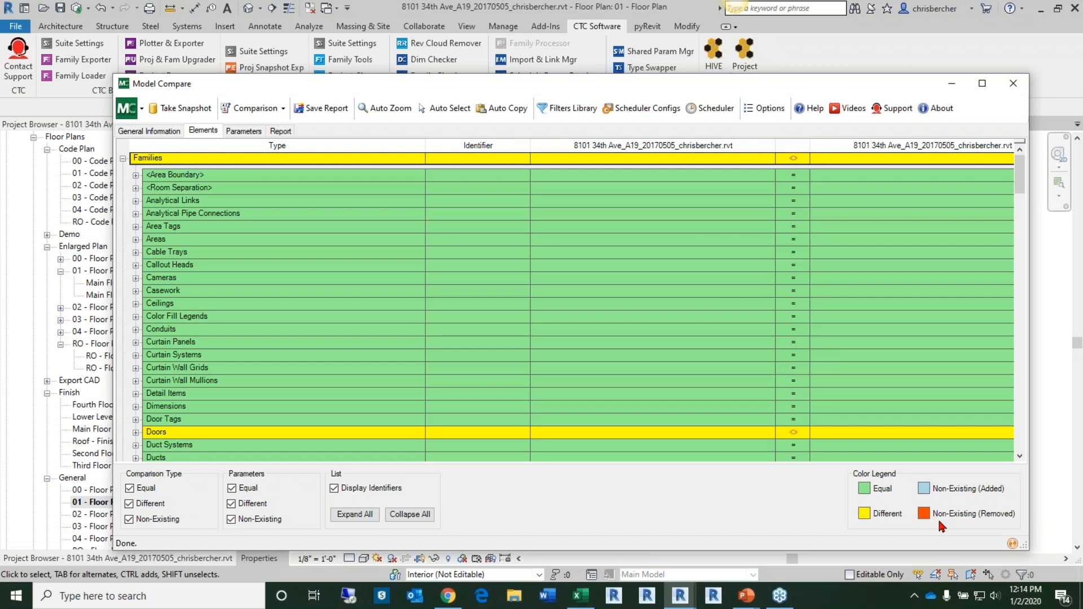
scroll(423, 244, "down", 2)
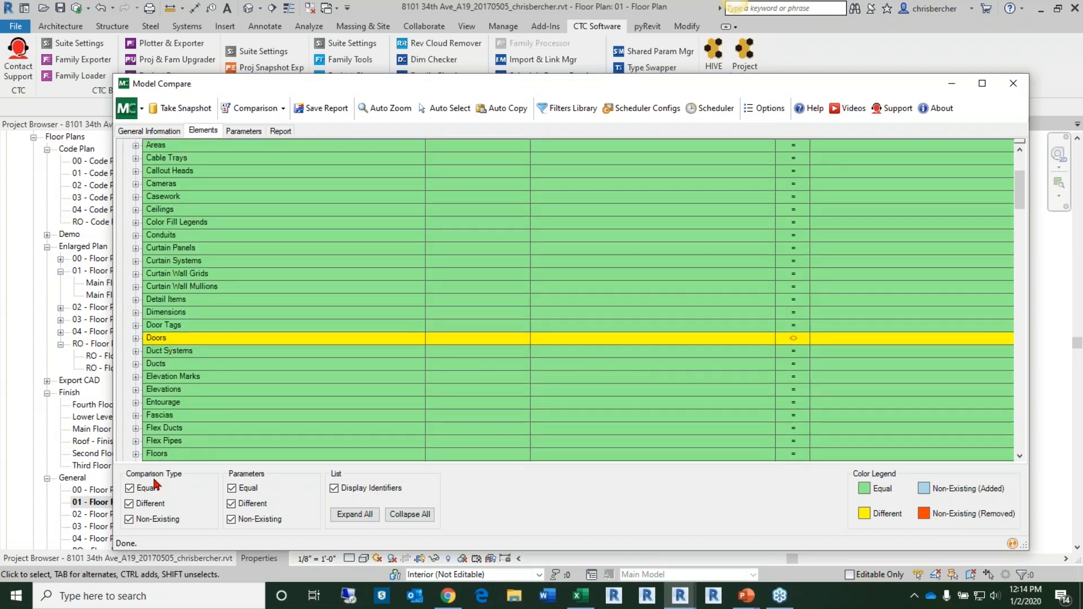
left_click(135, 337)
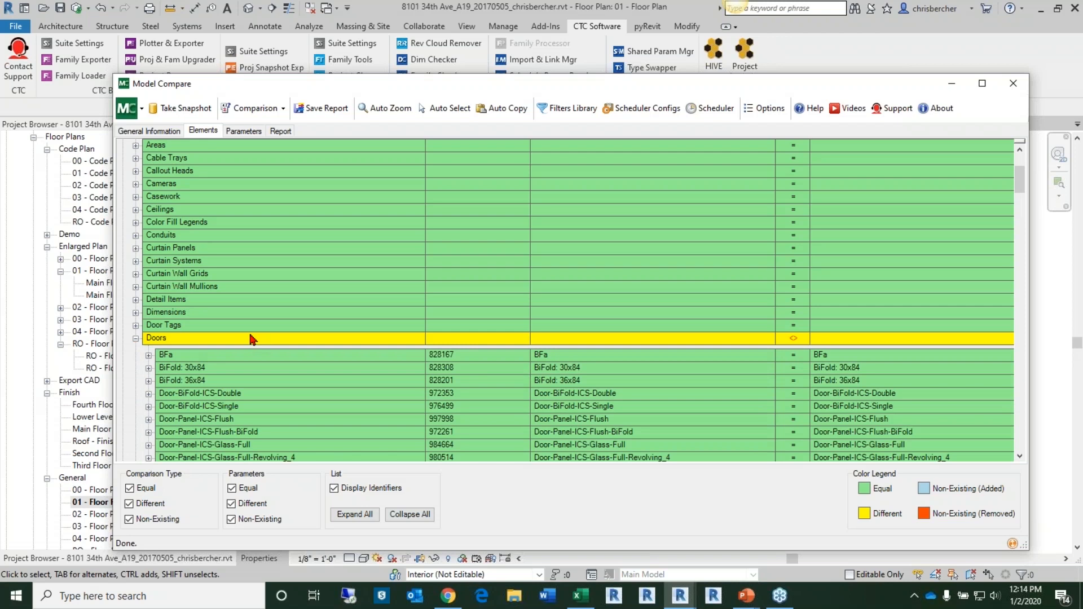
scroll(251, 338, "down", 15)
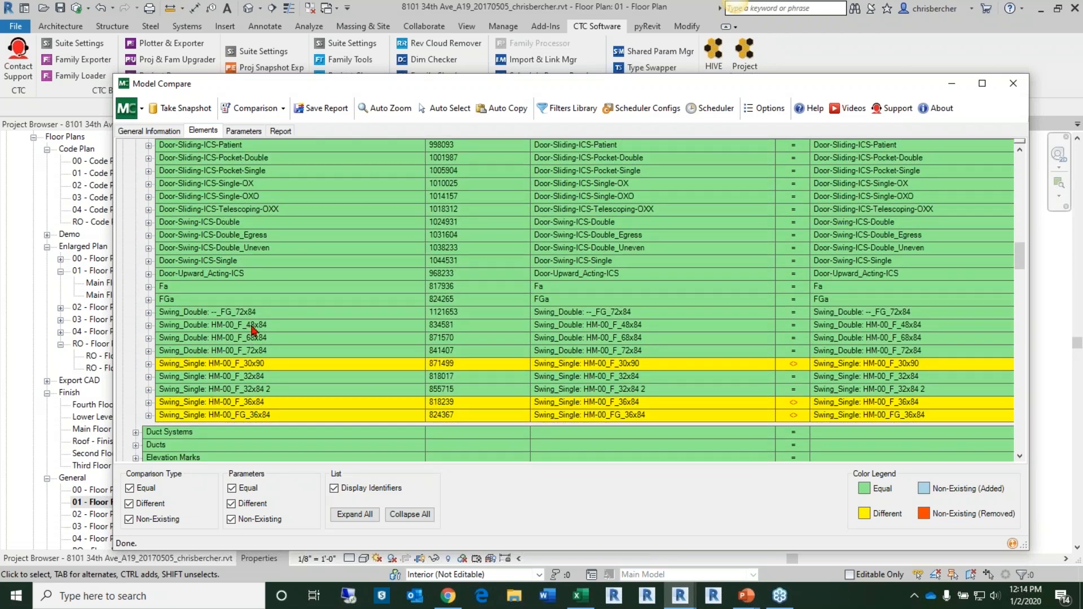
left_click(149, 364)
scroll(174, 368, "down", 3)
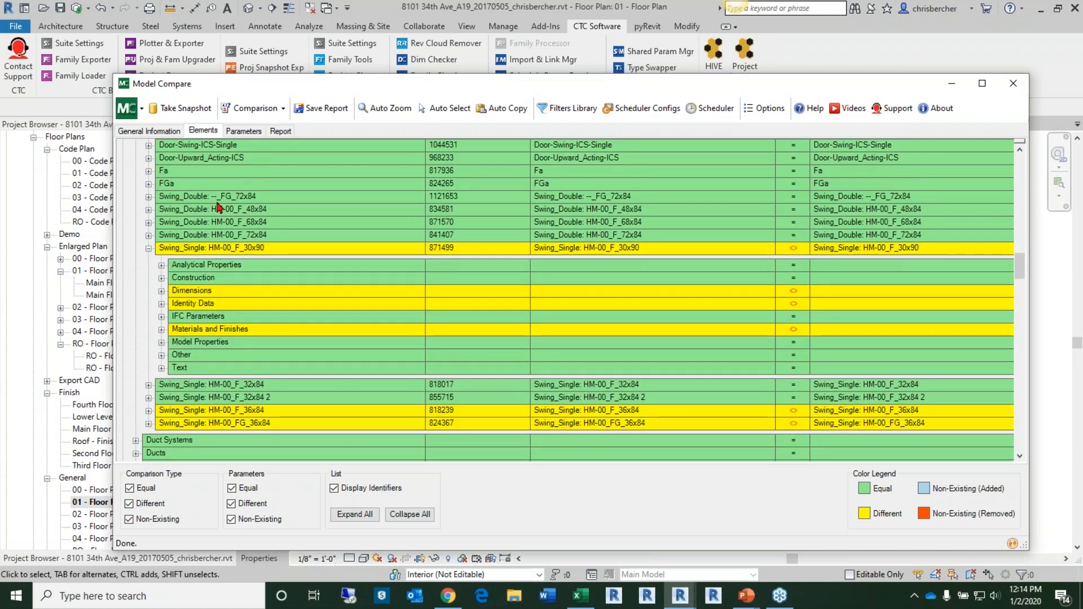
Examine the Dimensions, Materials and Finishes, and Identity Data differences of the Swing_Single: HM-00_F_30x90 door type.
left_click(161, 291)
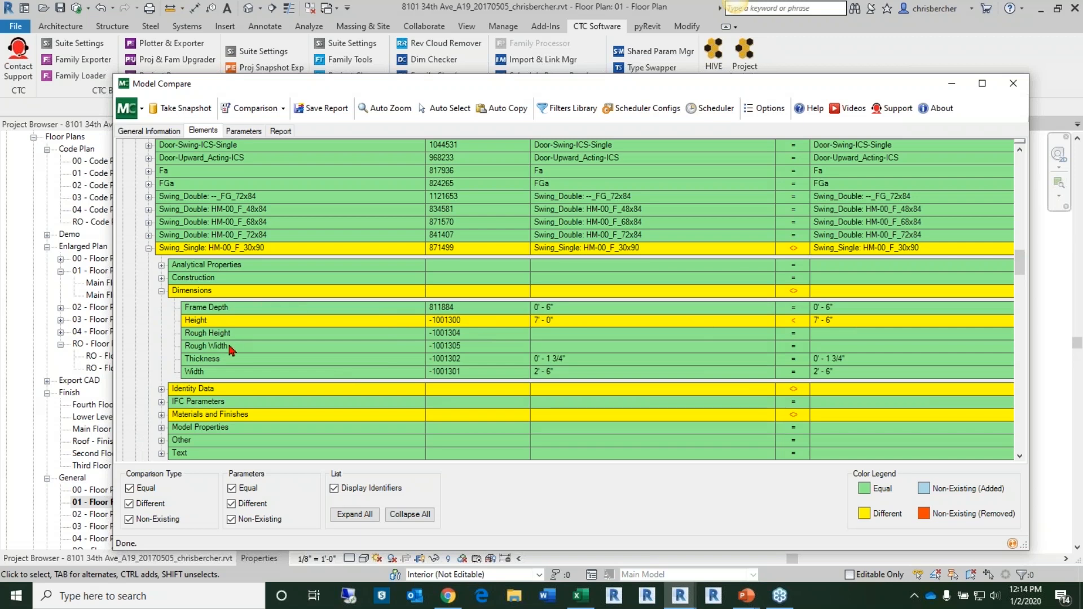
left_click(162, 416)
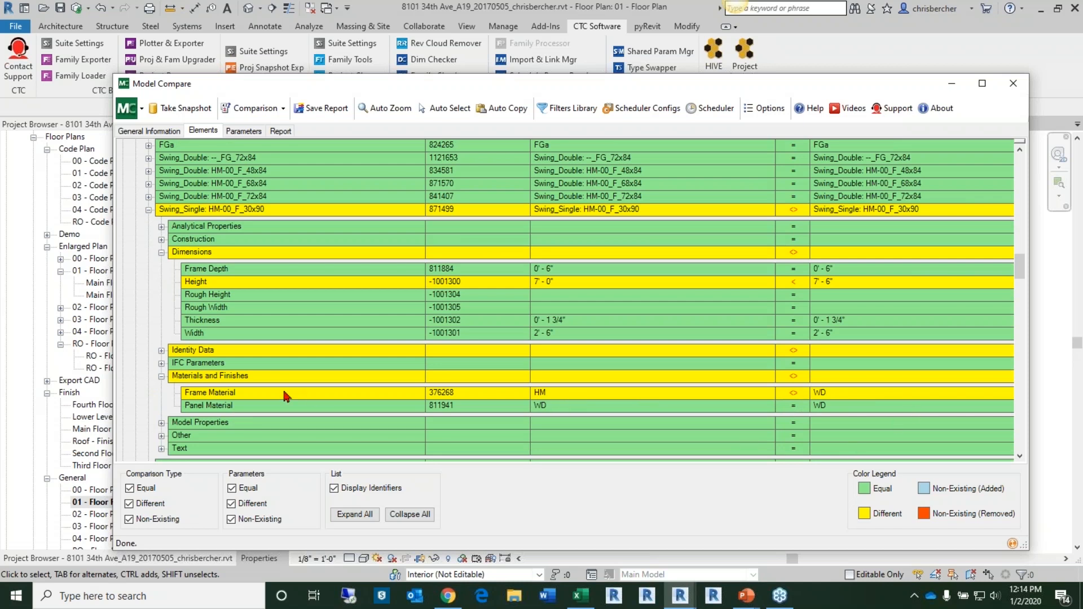
left_click(162, 351)
scroll(513, 409, "down", 8)
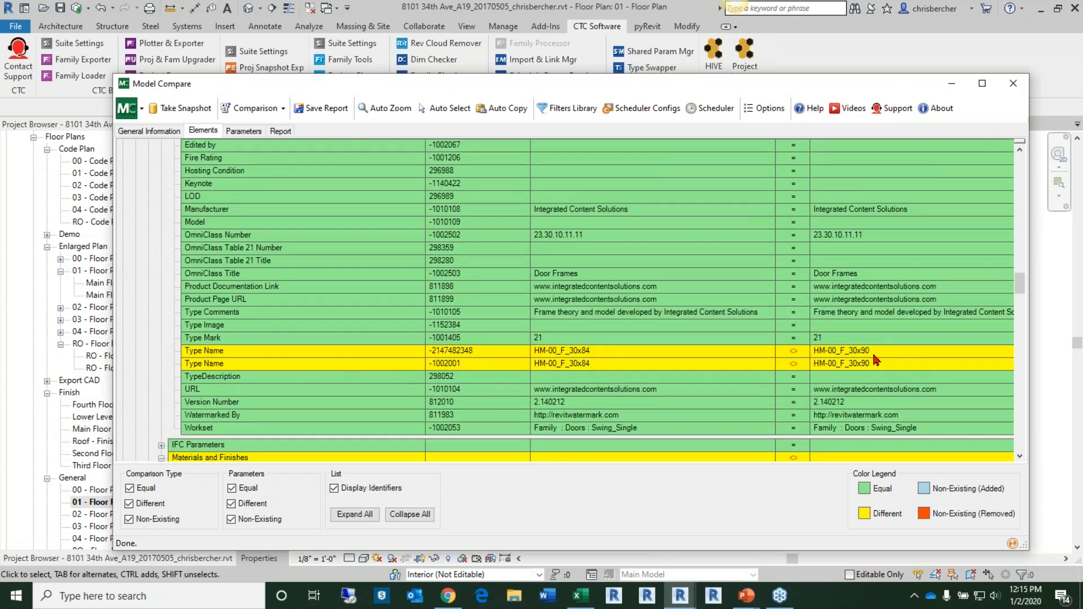
scroll(186, 294, "up", 6)
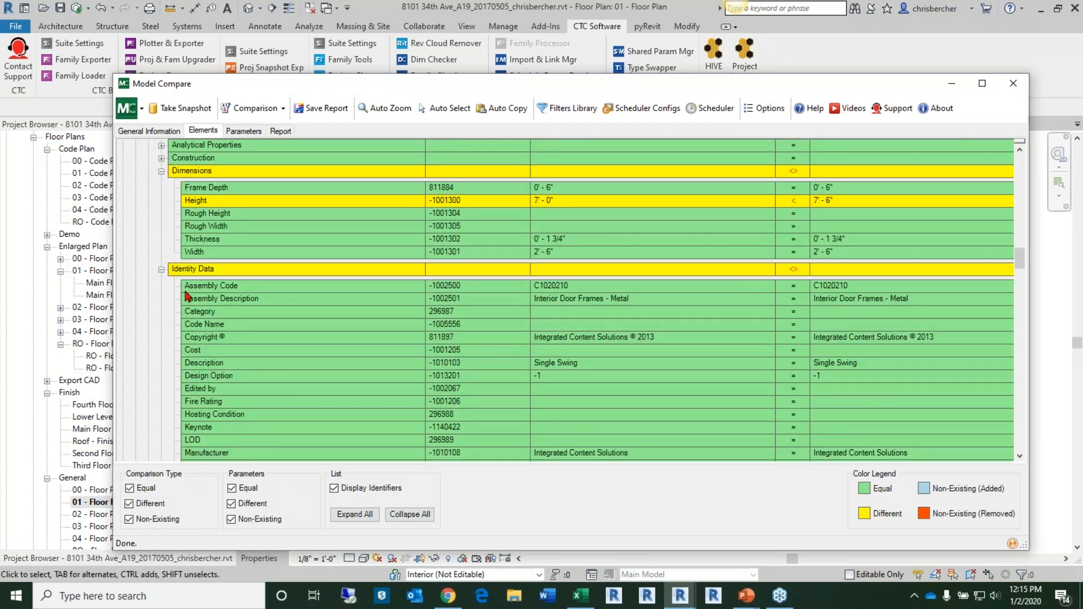
Collapse the open parameter groups of HM-00_F_30x90 and briefly check the parameter groups of Swing_Single: HM-00_F_36x84.
left_click(162, 270)
left_click(161, 295)
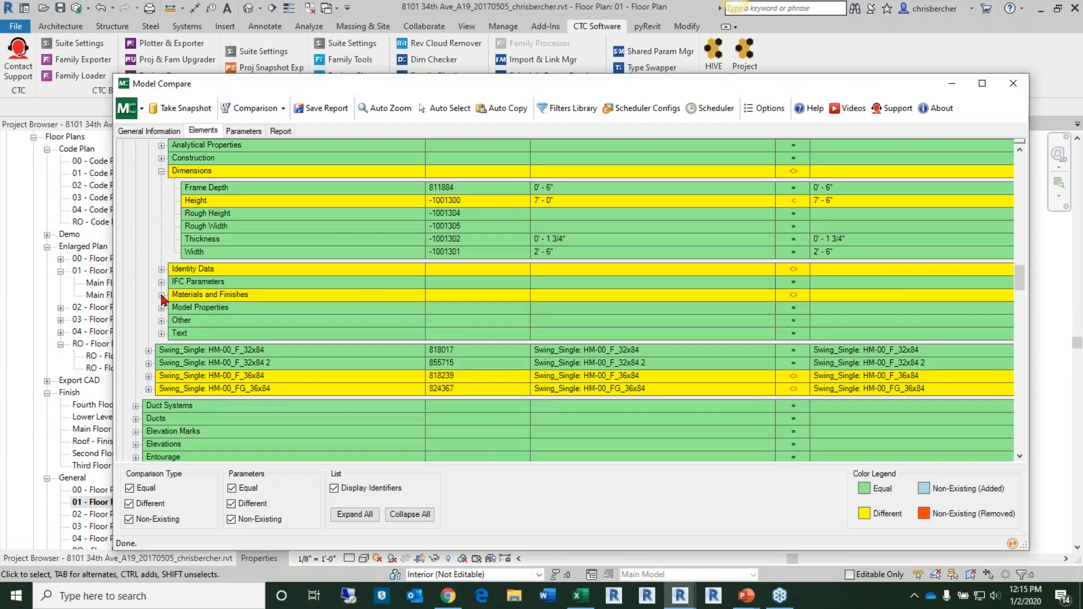
left_click(162, 172)
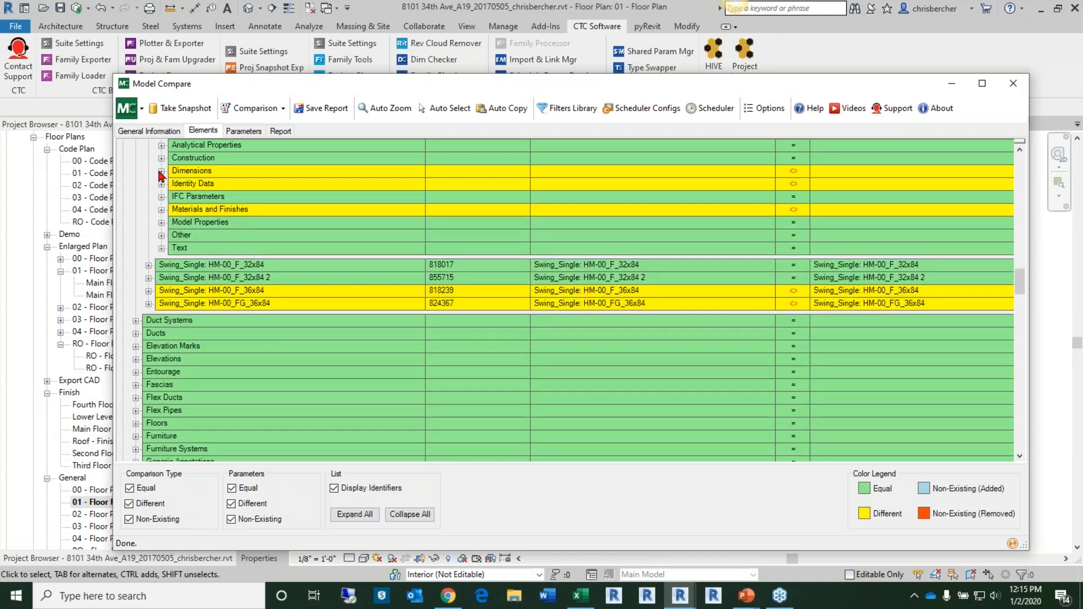
left_click(149, 291)
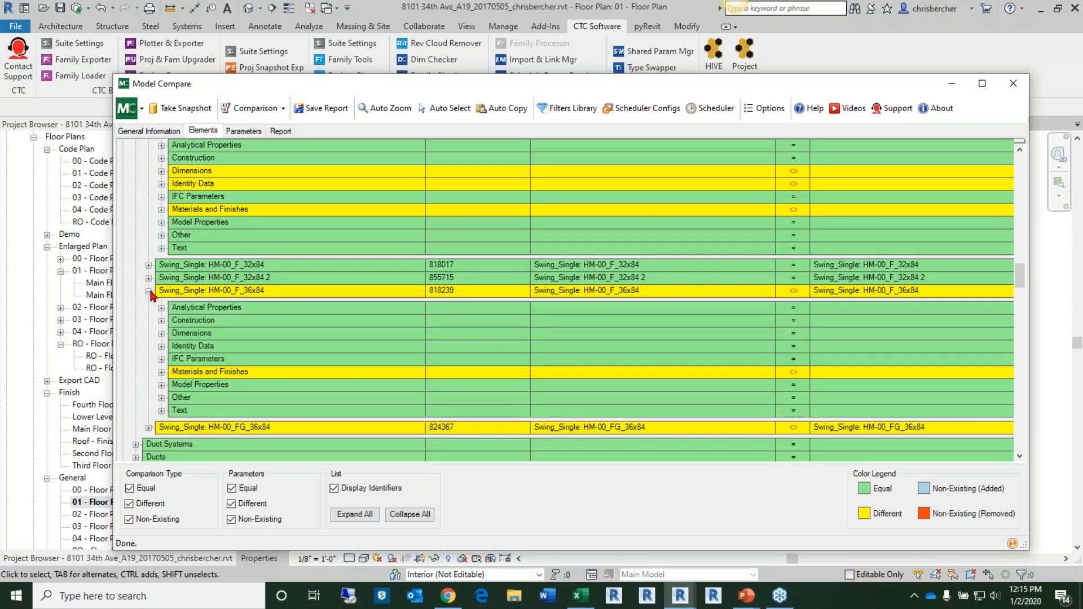
left_click(148, 291)
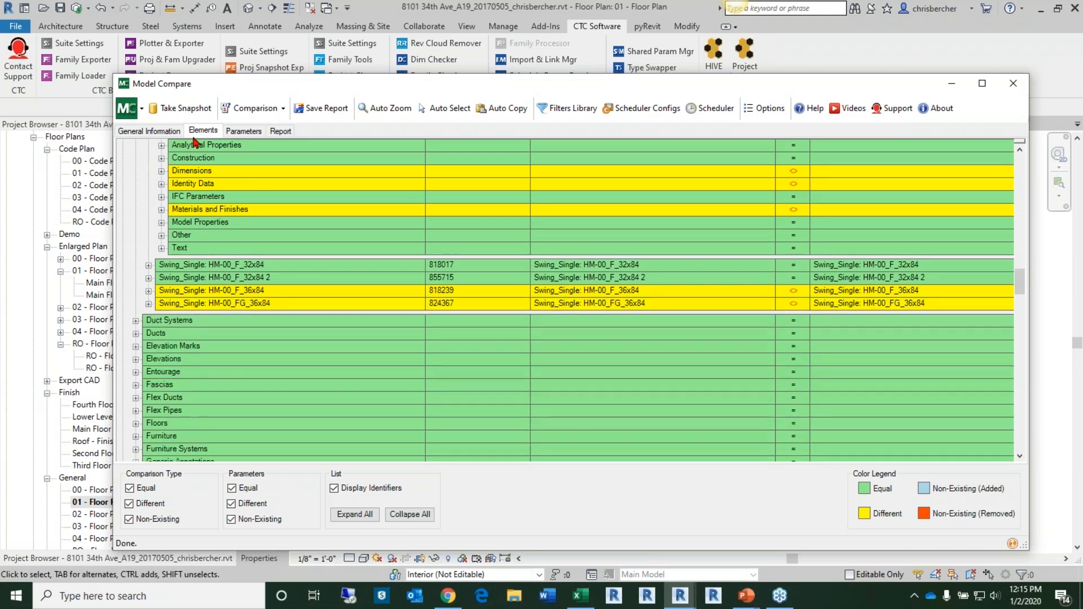
Show the comparison organized by parameter and examine the Dimensions group, including the elements listed under Area.
left_click(242, 132)
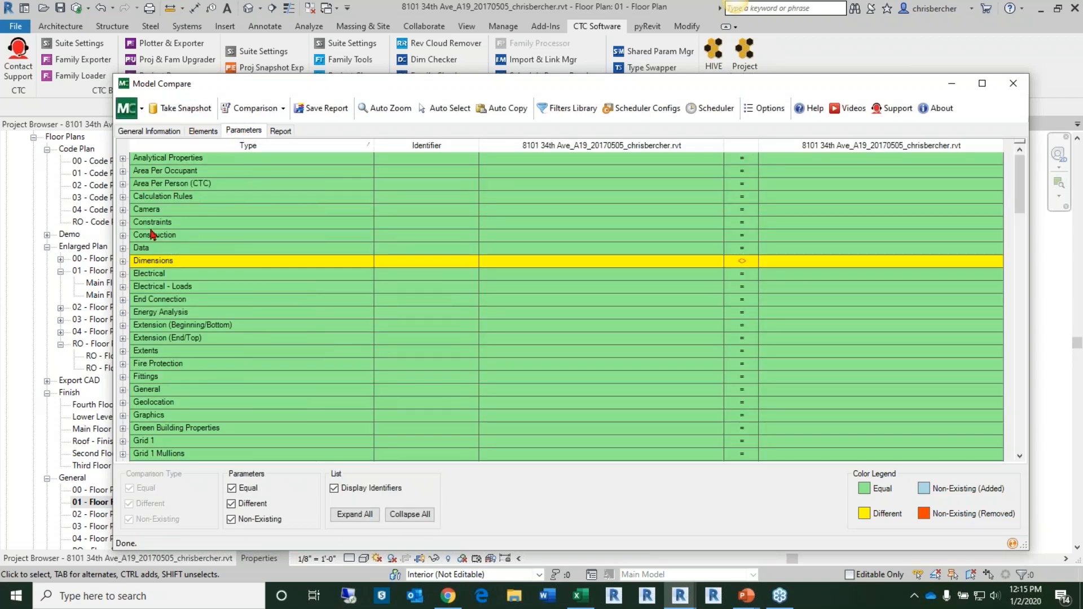
left_click(123, 261)
scroll(245, 347, "down", 2)
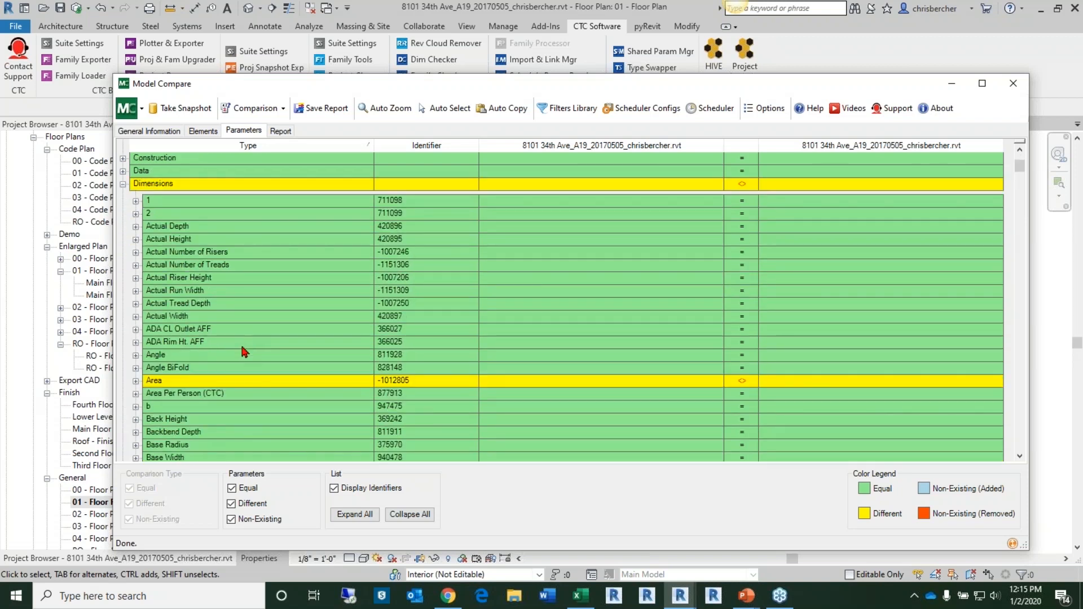
scroll(240, 364, "down", 1)
scroll(242, 361, "down", 4)
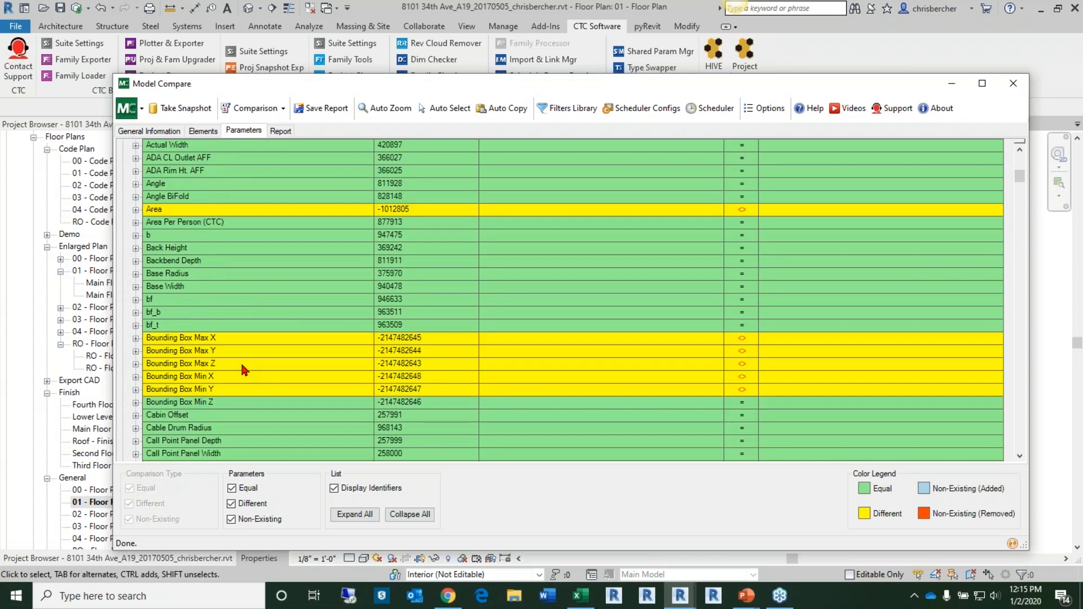
left_click(135, 210)
scroll(220, 333, "down", 6)
scroll(221, 335, "up", 5)
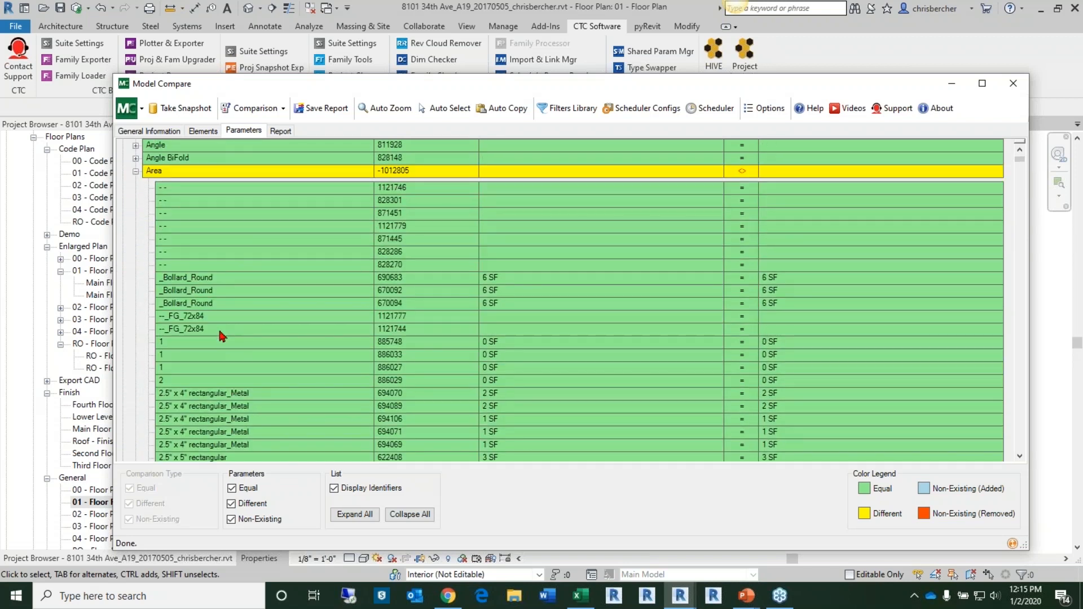
Exclude equal parameters and expand the differing Dimensions, Identity Data, Materials and Finishes, and Other groups.
left_click(230, 487)
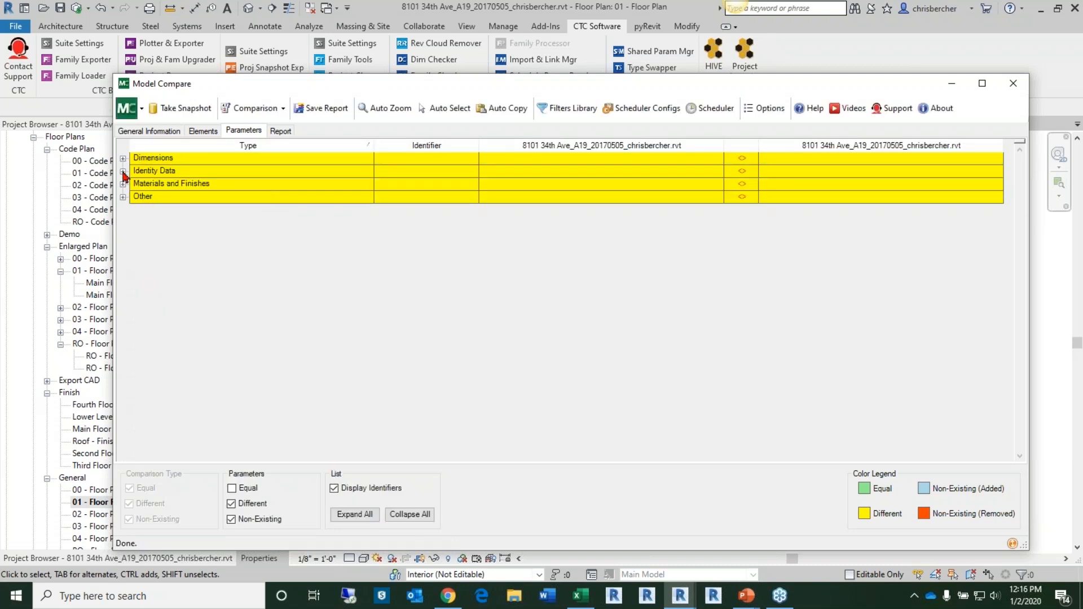
left_click(123, 158)
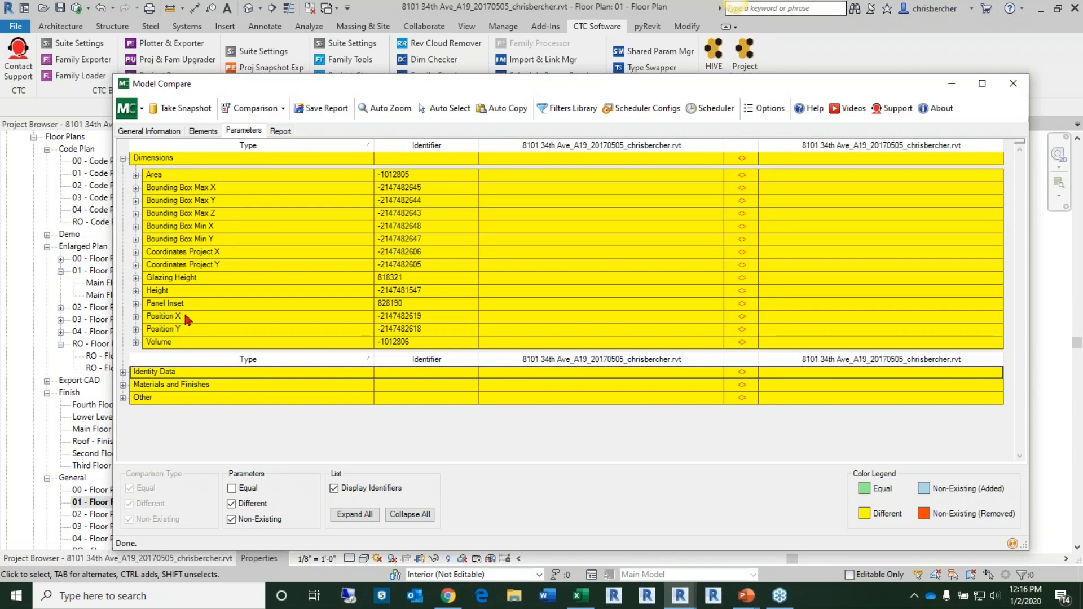
left_click(123, 373)
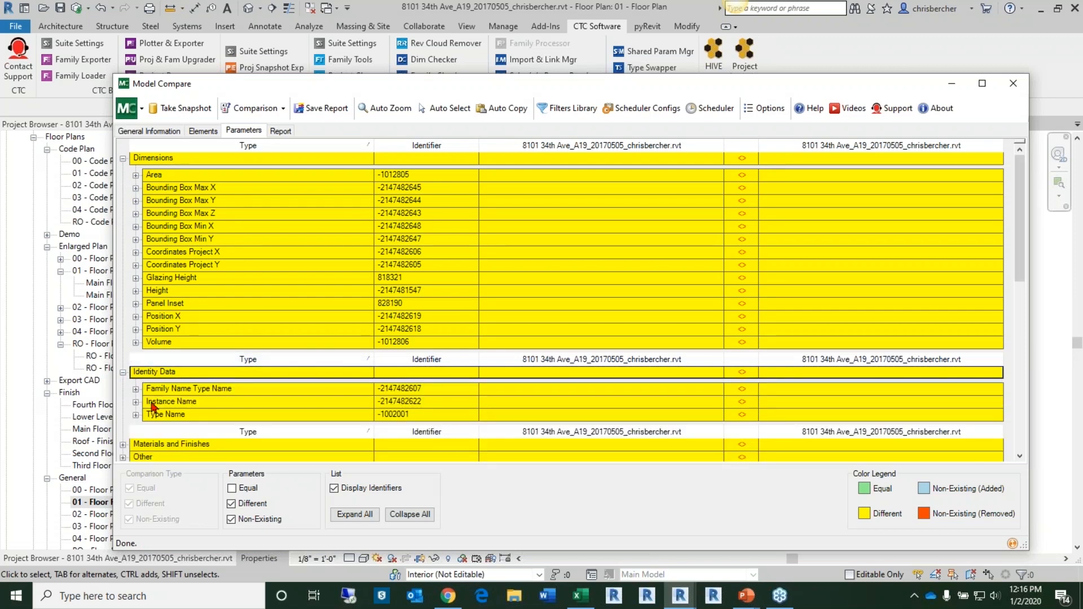
scroll(209, 388, "down", 1)
scroll(210, 388, "down", 1)
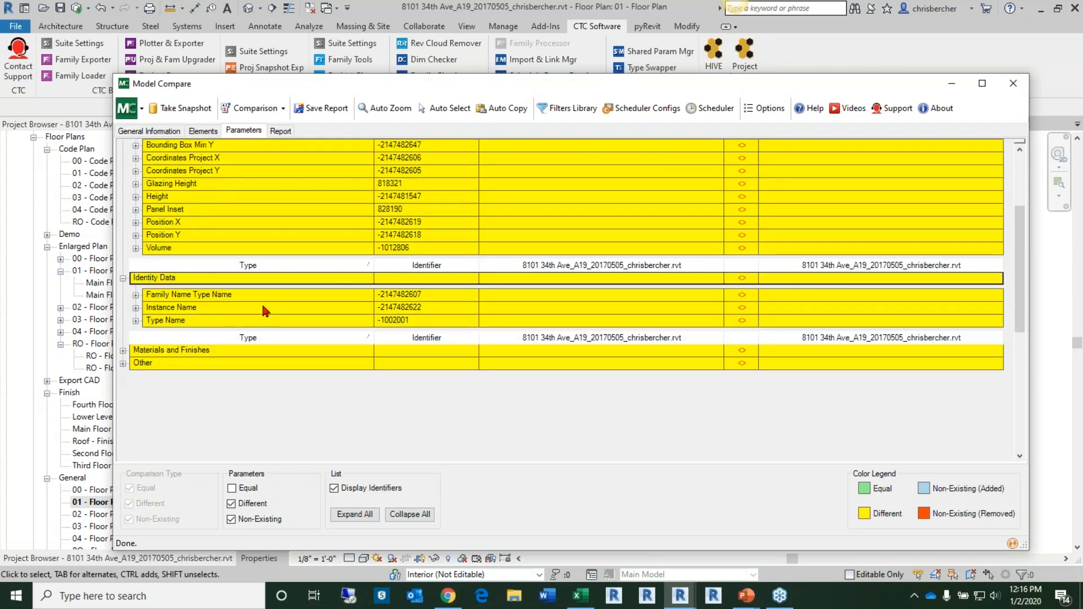
left_click(123, 350)
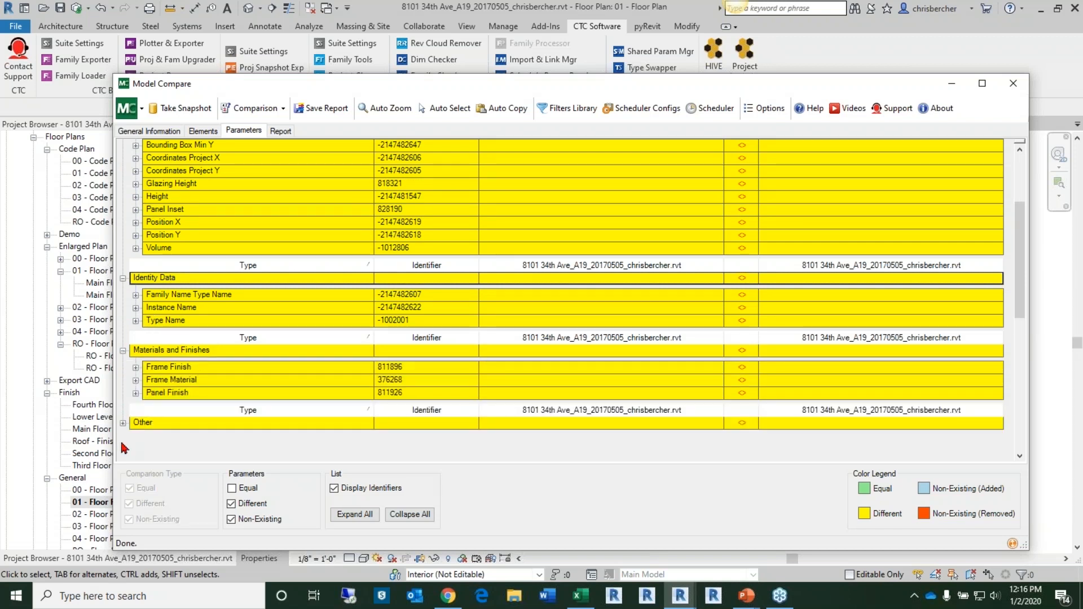
left_click(123, 423)
scroll(151, 425, "down", 3)
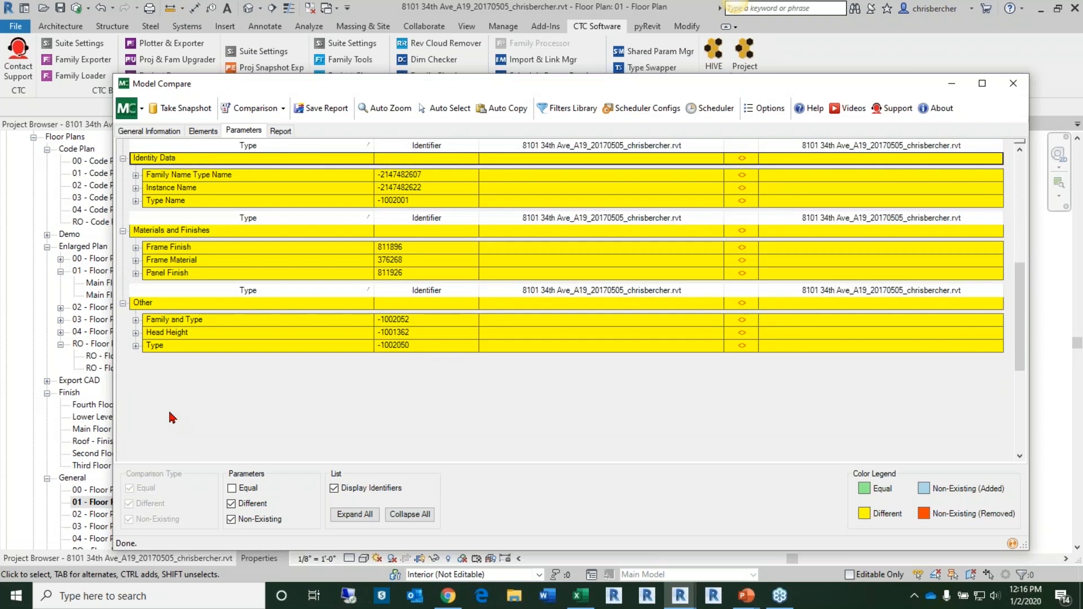
Review the per-element differences of the Type and Head Height parameters in the Other group.
left_click(136, 346)
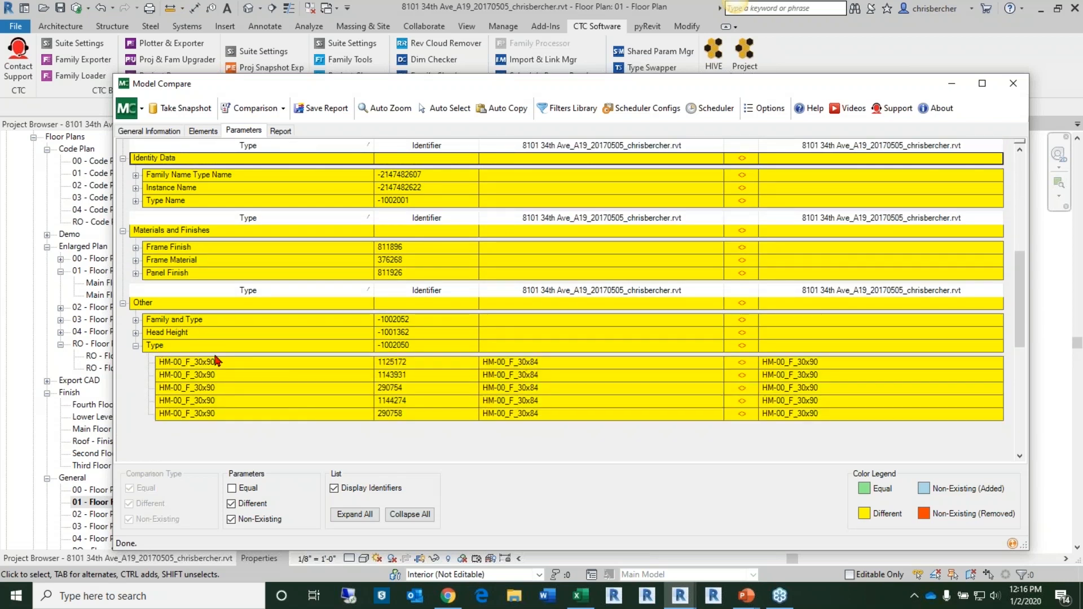
left_click(546, 377)
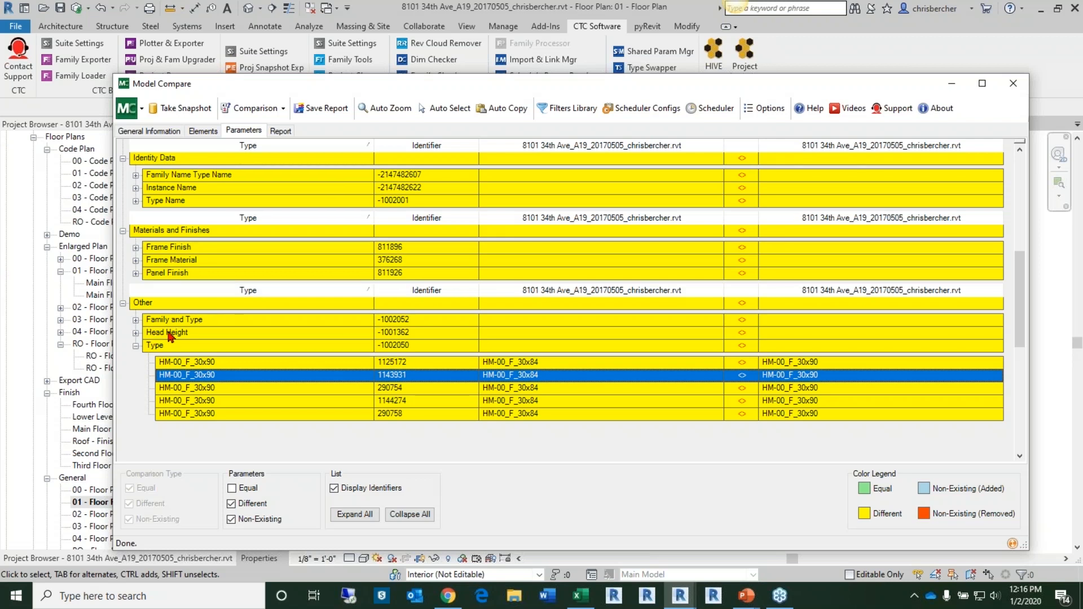
left_click(135, 332)
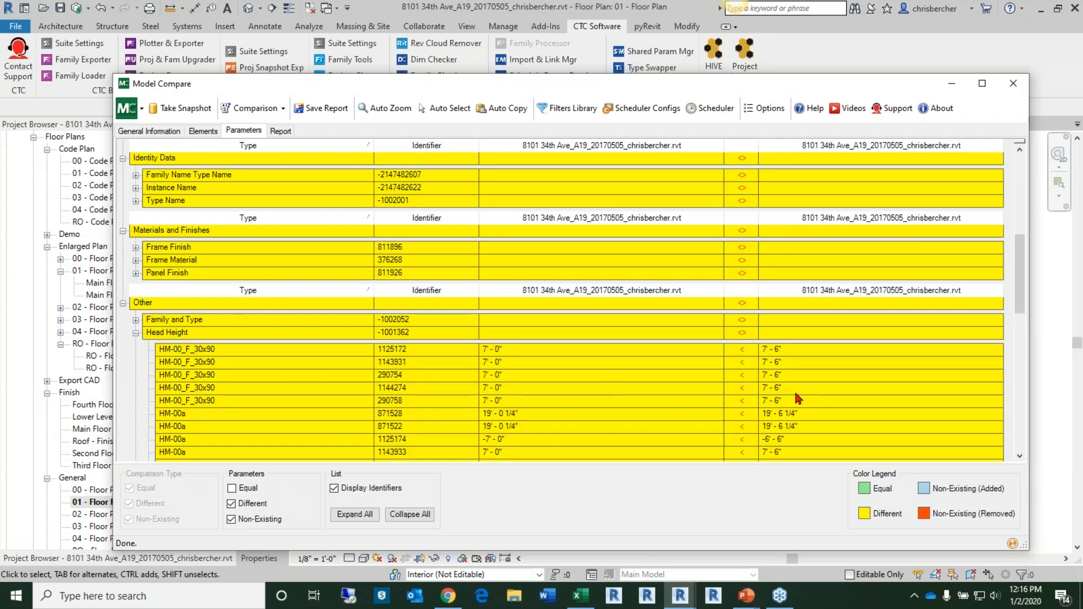
scroll(455, 376, "down", 2)
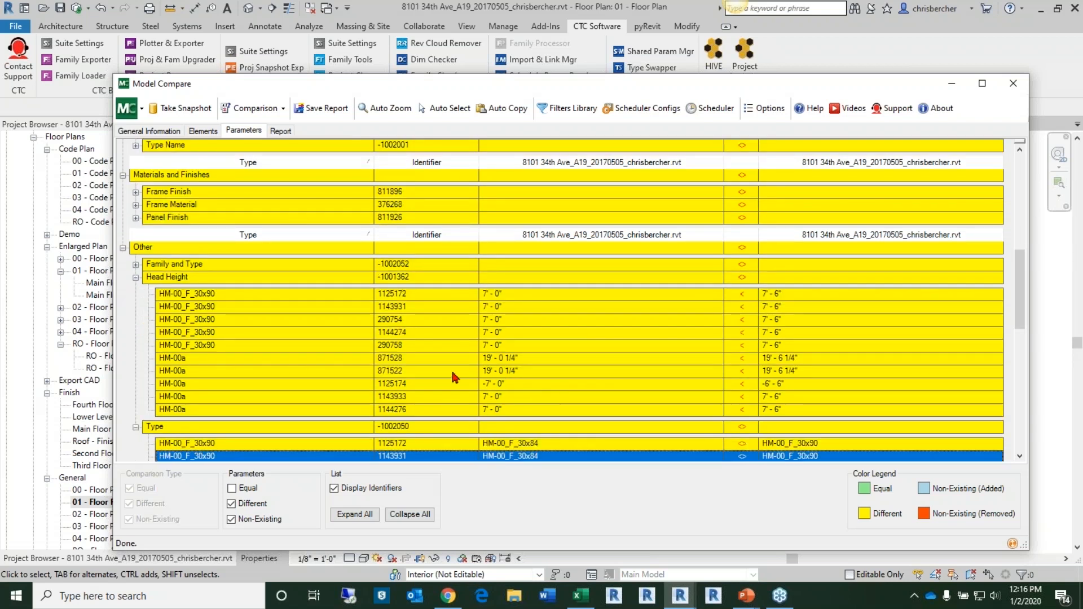
scroll(318, 369, "up", 4)
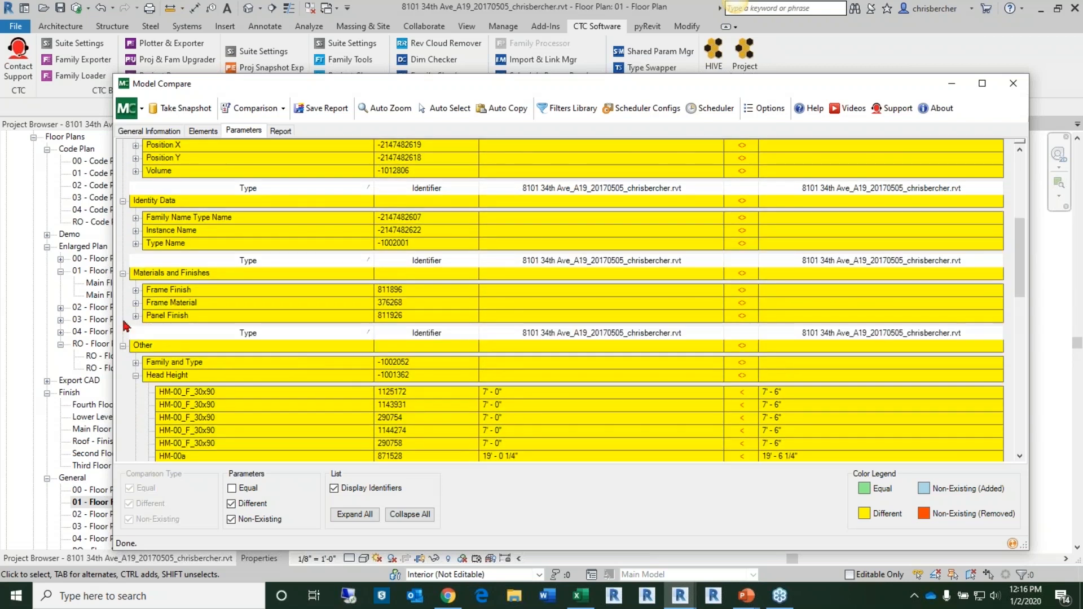
Collapse the Head Height and Type parameters and the Other group.
left_click(136, 375)
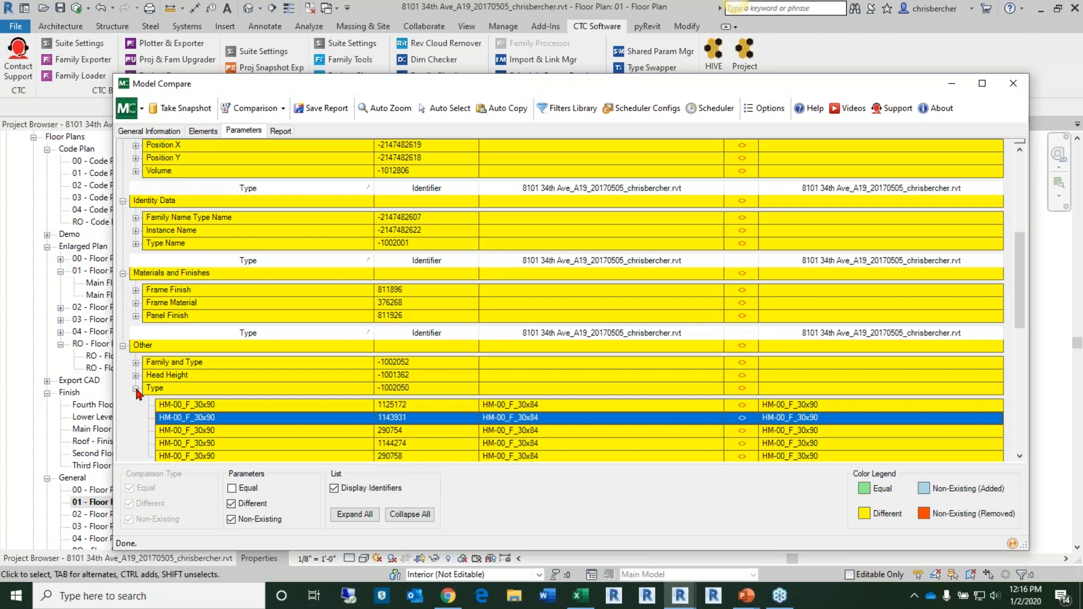
left_click(136, 388)
left_click(122, 345)
scroll(178, 330, "up", 5)
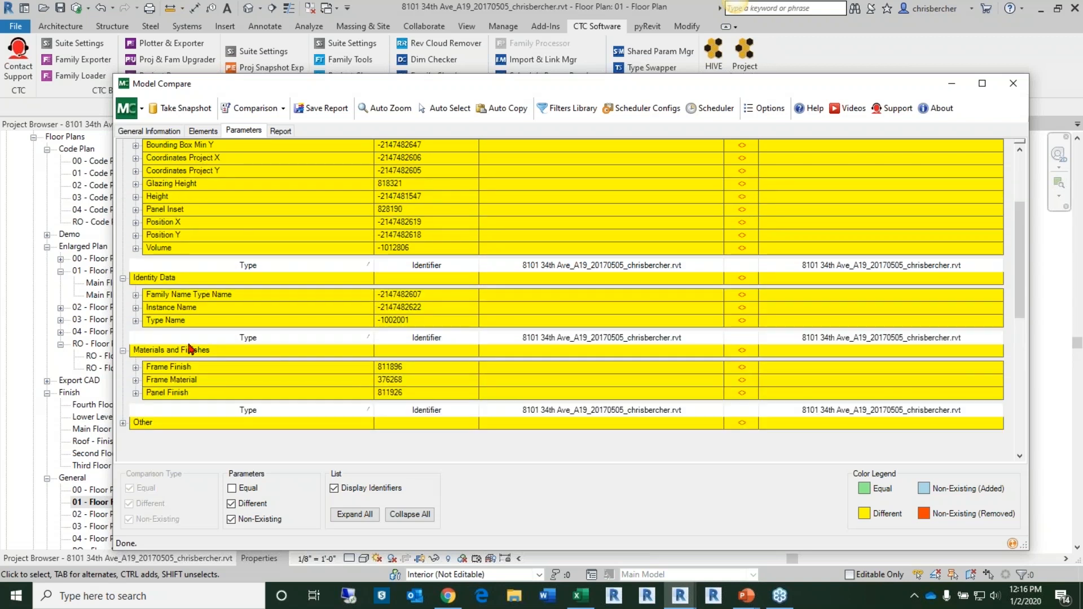
Show the generated comparison report and review its summary, general information and equal family entries.
left_click(279, 131)
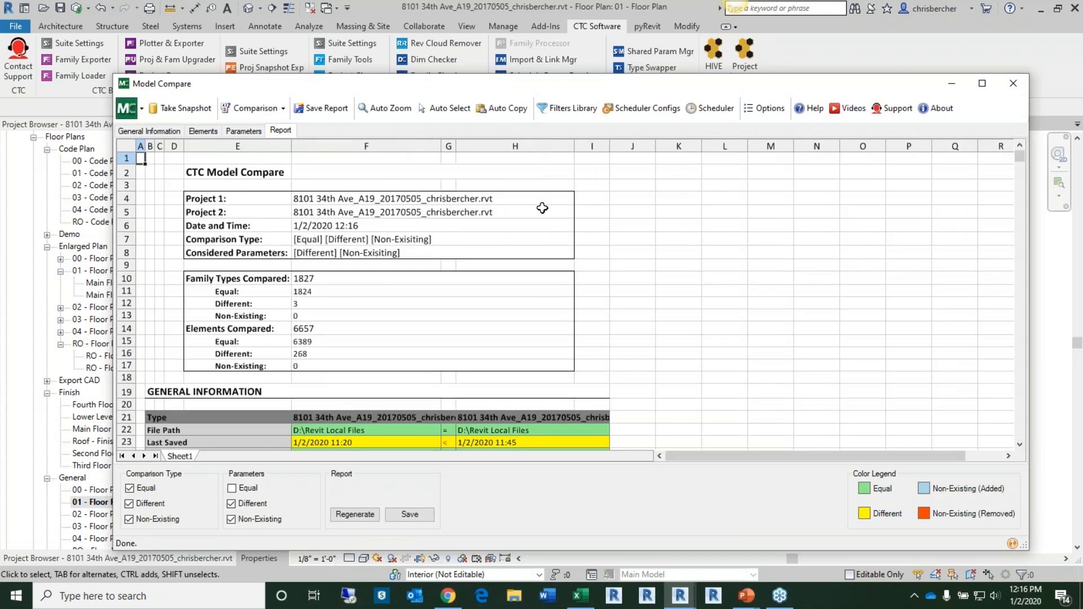
scroll(690, 260, "down", 15)
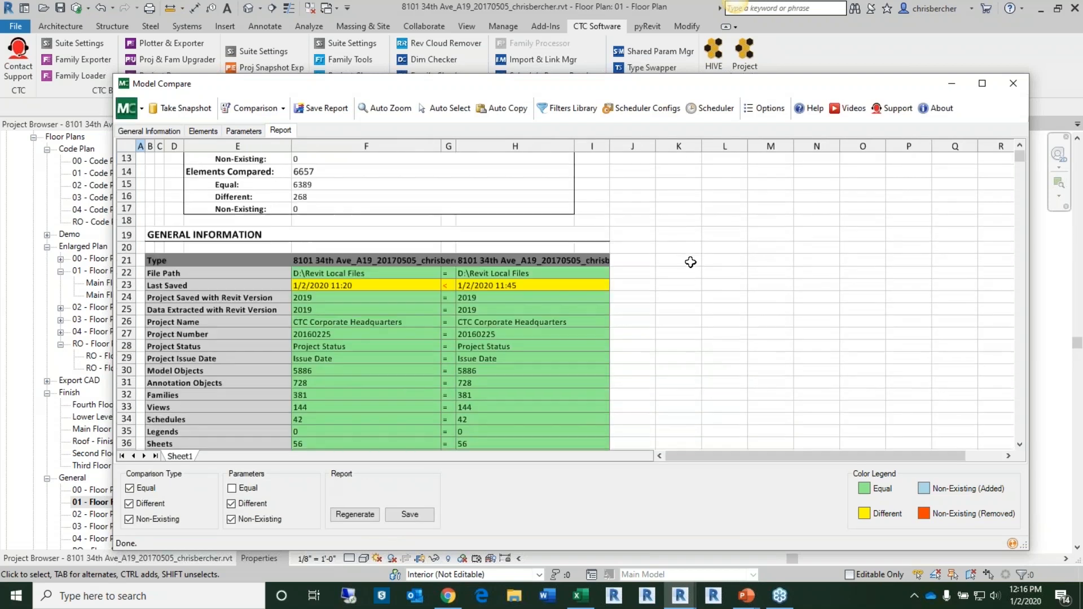
scroll(690, 260, "down", 10)
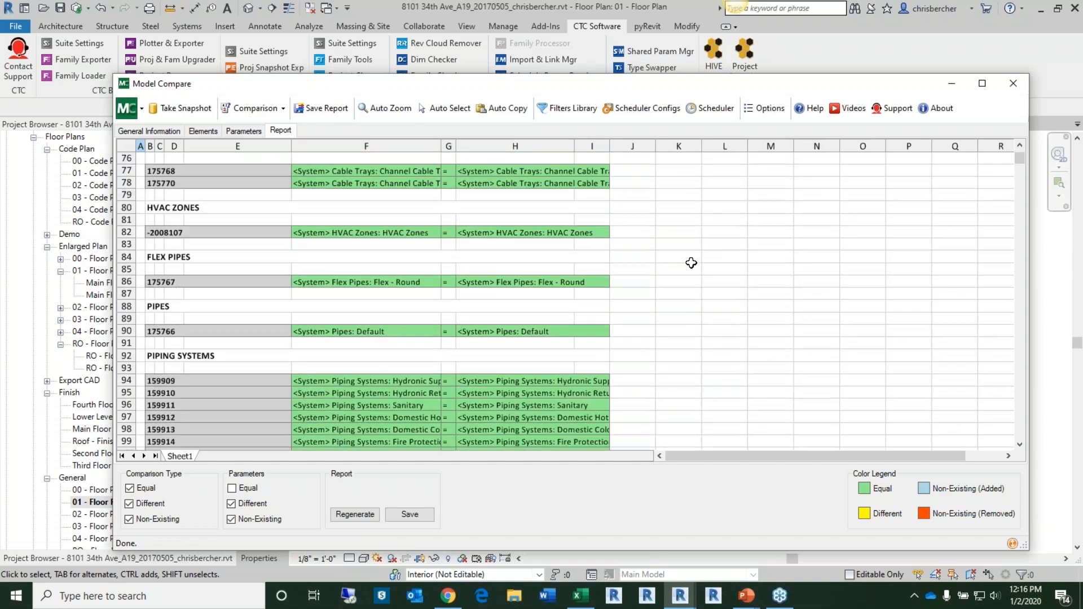
scroll(691, 263, "down", 3)
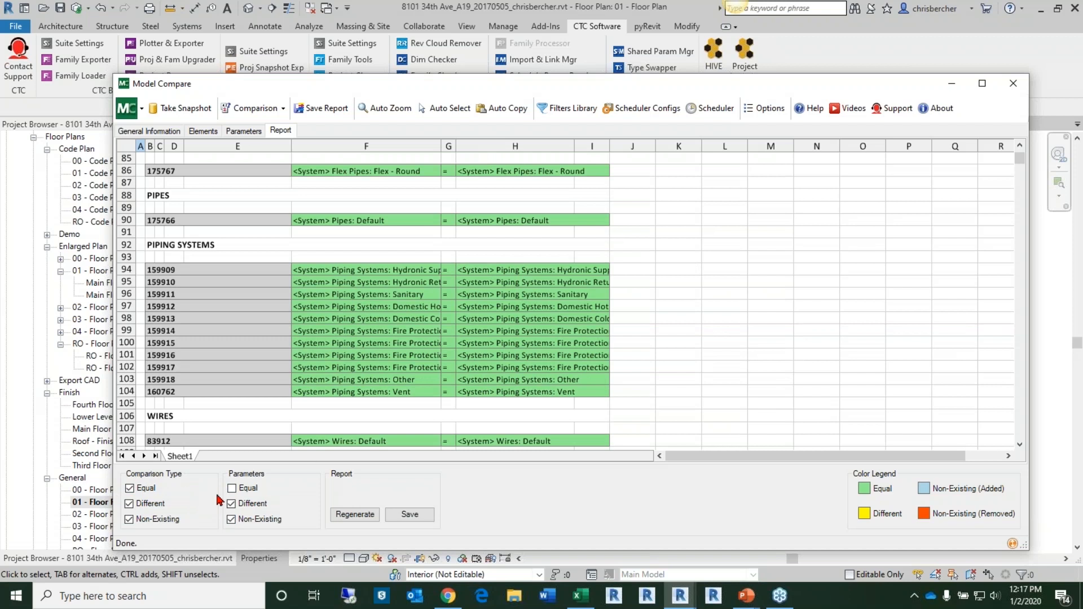
Regenerate the report without equal comparison items and review the differing door families and door instances.
left_click(130, 489)
left_click(341, 515)
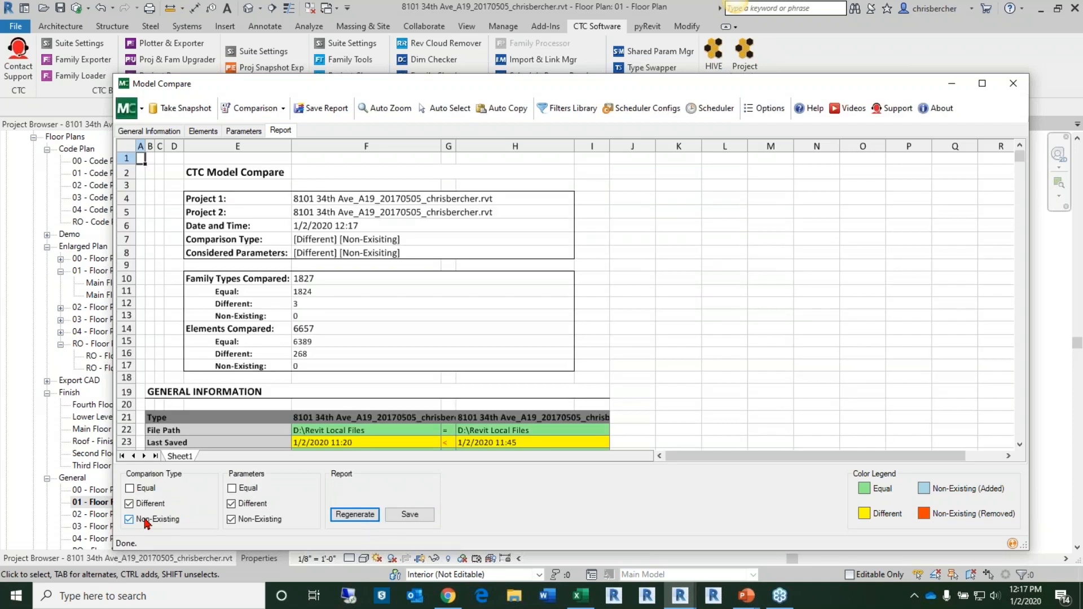
scroll(623, 318, "down", 13)
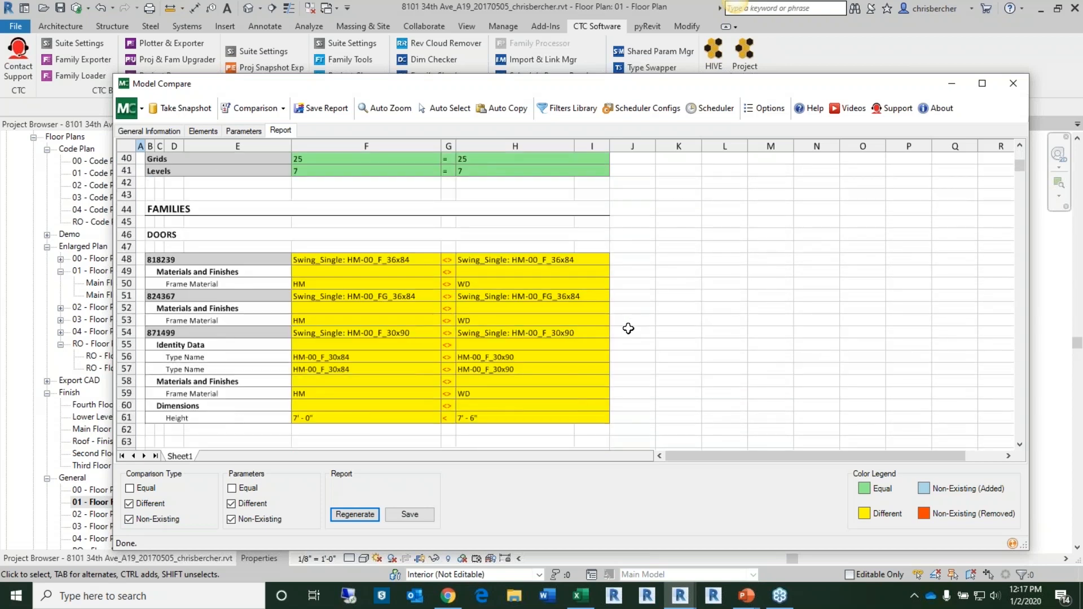
scroll(627, 329, "down", 6)
scroll(615, 311, "down", 7)
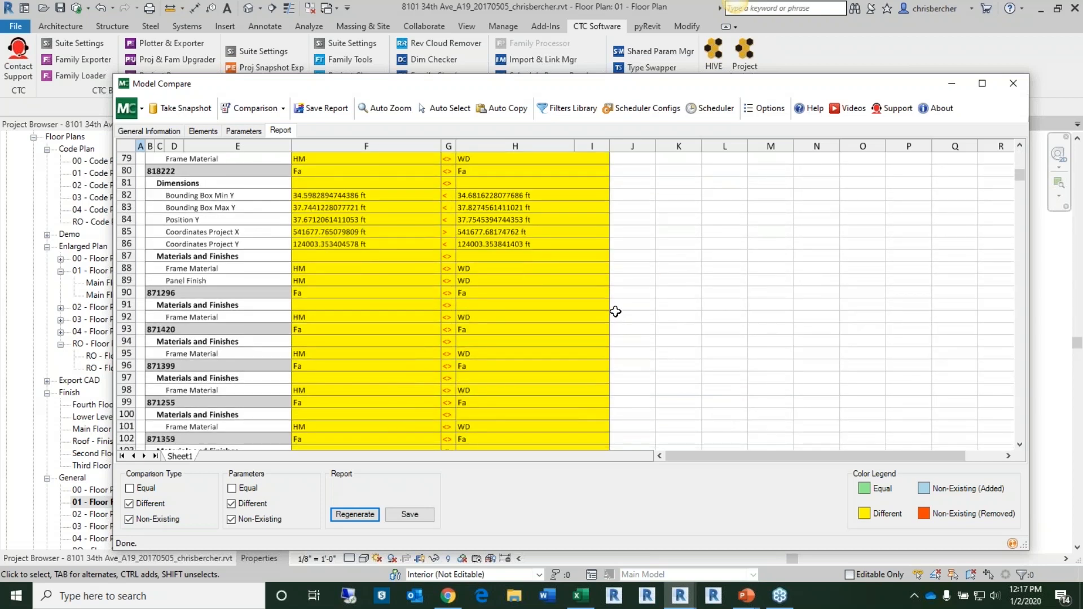
scroll(617, 312, "down", 15)
scroll(622, 312, "up", 19)
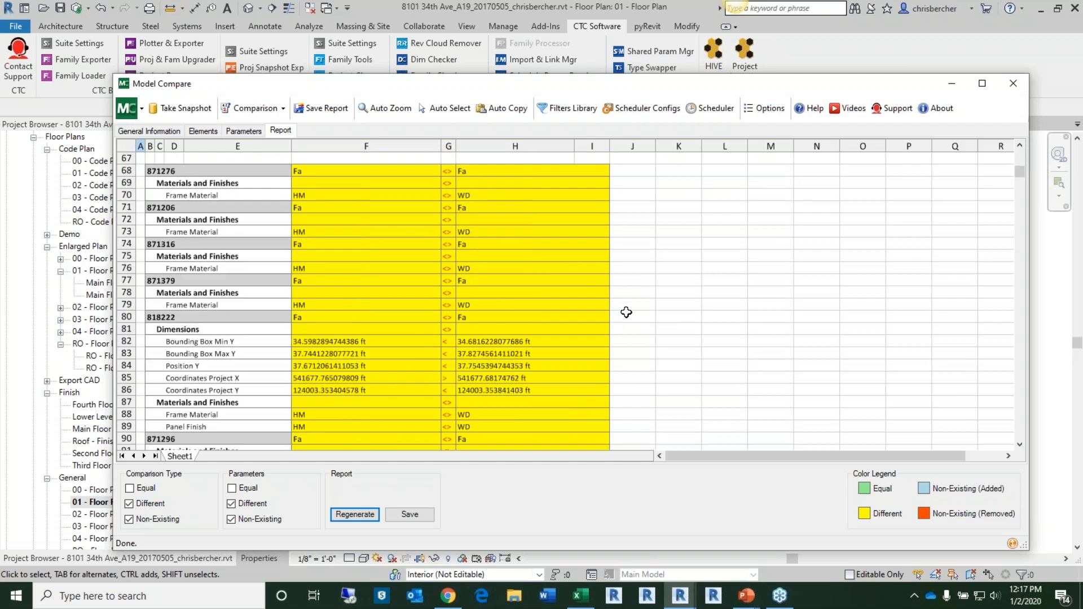
scroll(626, 312, "up", 20)
Start saving the report and examine the file name and file type offered for it.
left_click(320, 110)
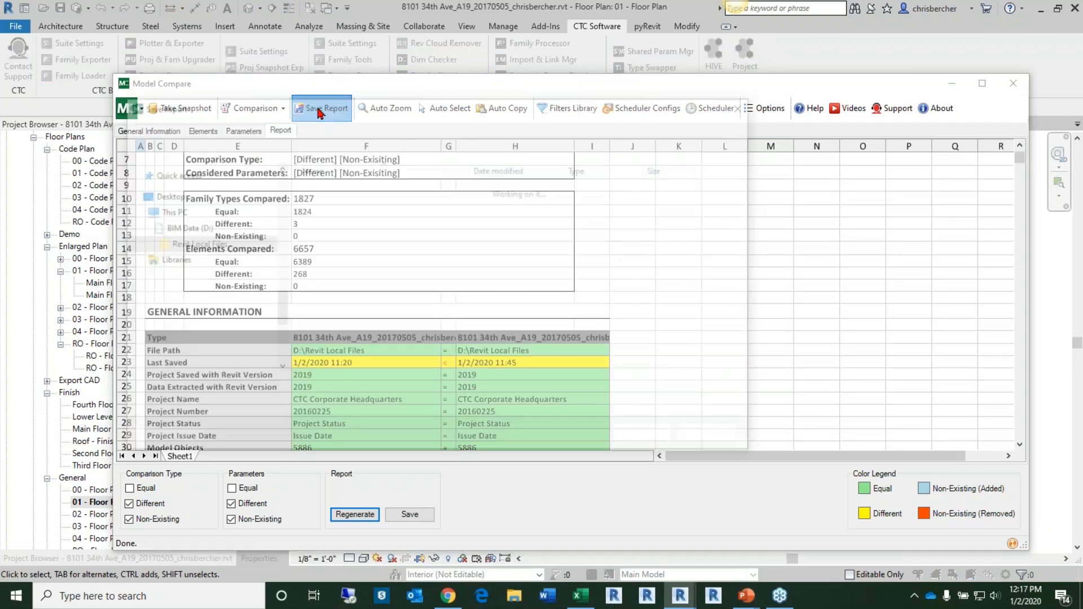
left_click(337, 407)
left_click(348, 435)
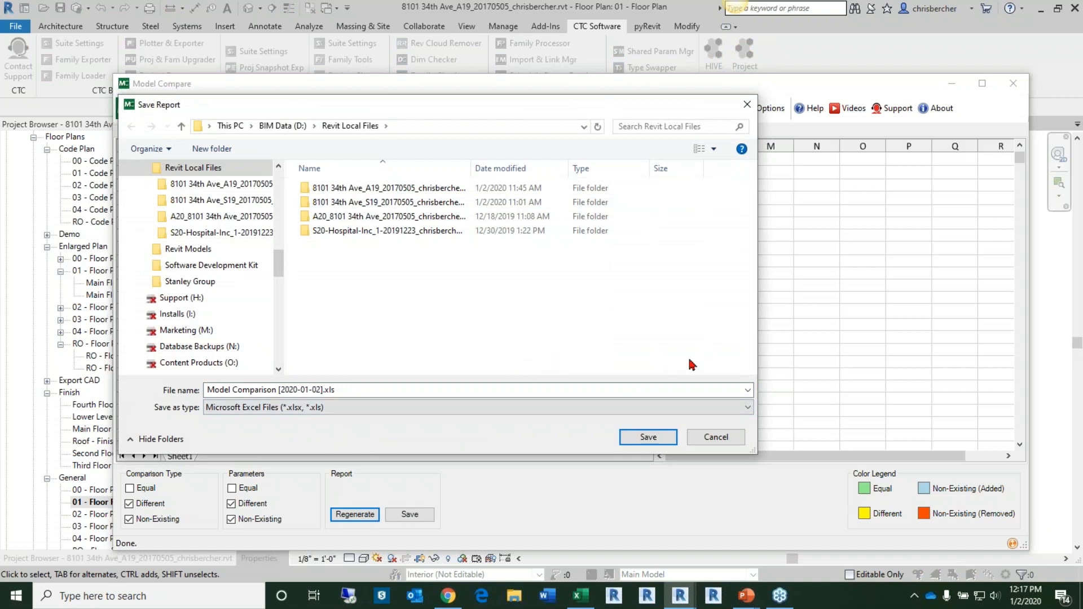
Switch to Excel and review the general information and door differences in the saved Arch Model Comparison Demo report.
left_click(579, 596)
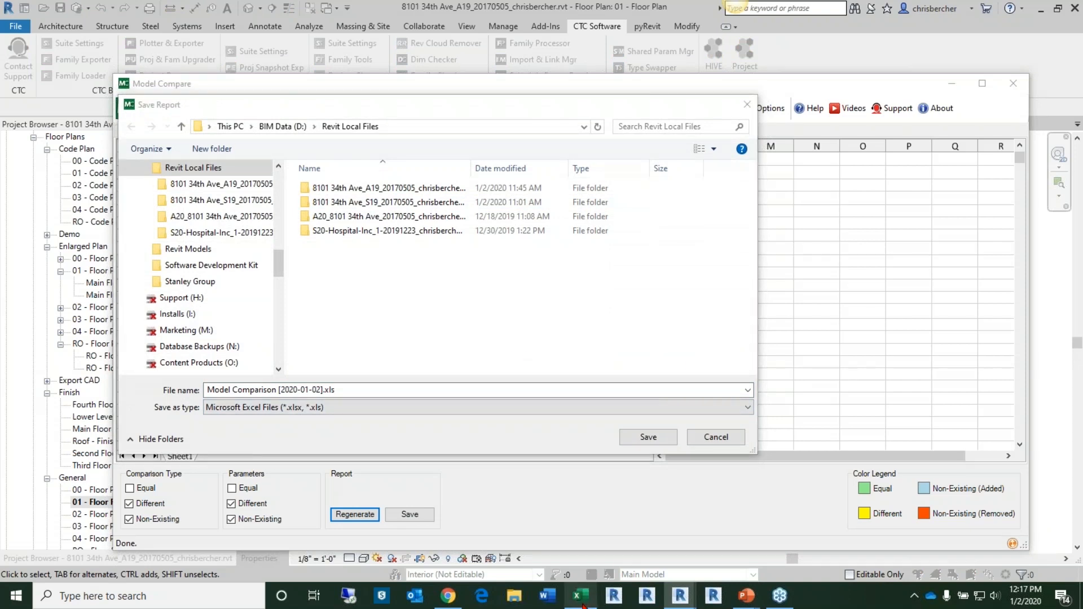
left_click(581, 598)
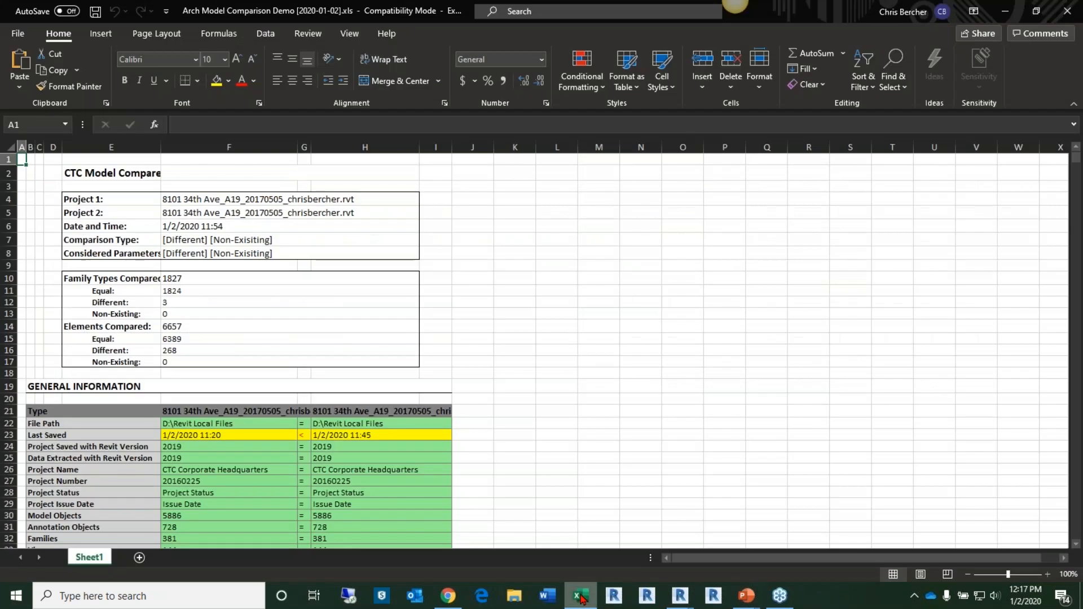
scroll(604, 290, "down", 6)
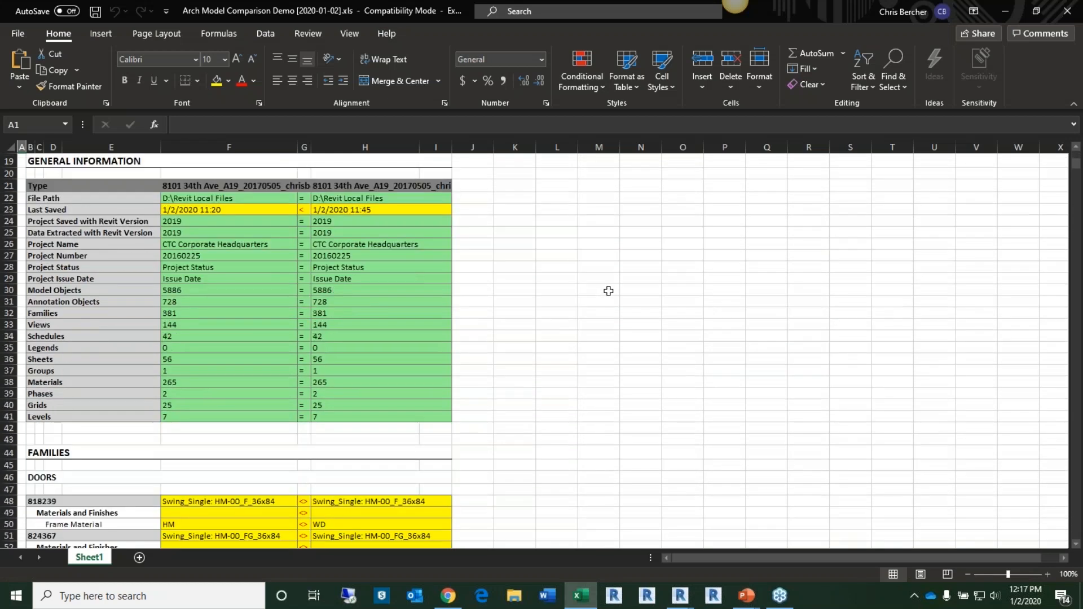
scroll(608, 290, "down", 4)
scroll(609, 288, "down", 8)
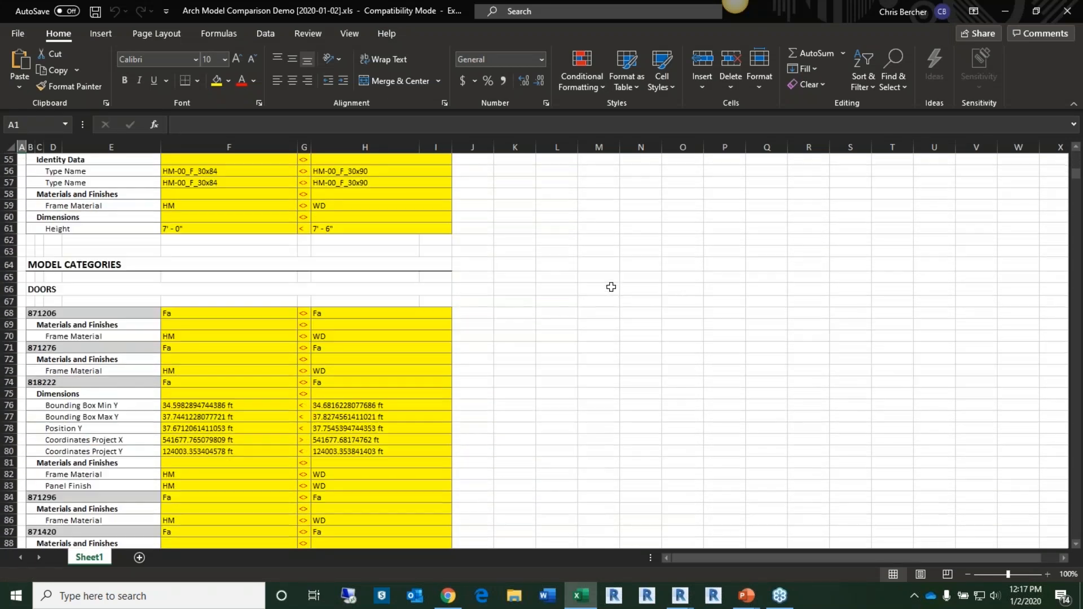
scroll(611, 288, "down", 11)
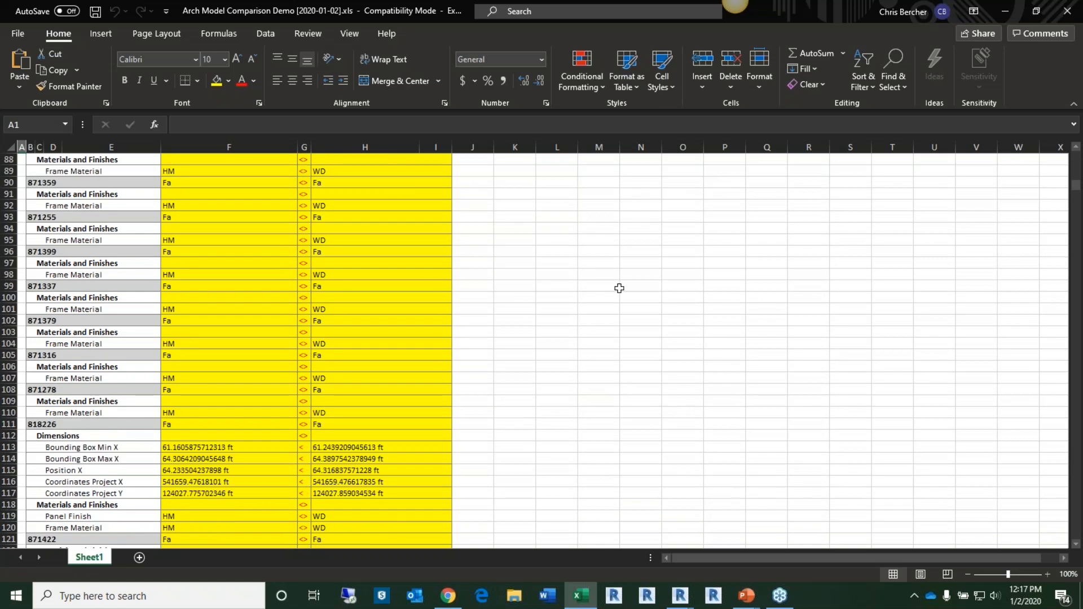
scroll(619, 288, "down", 2)
scroll(718, 244, "down", 11)
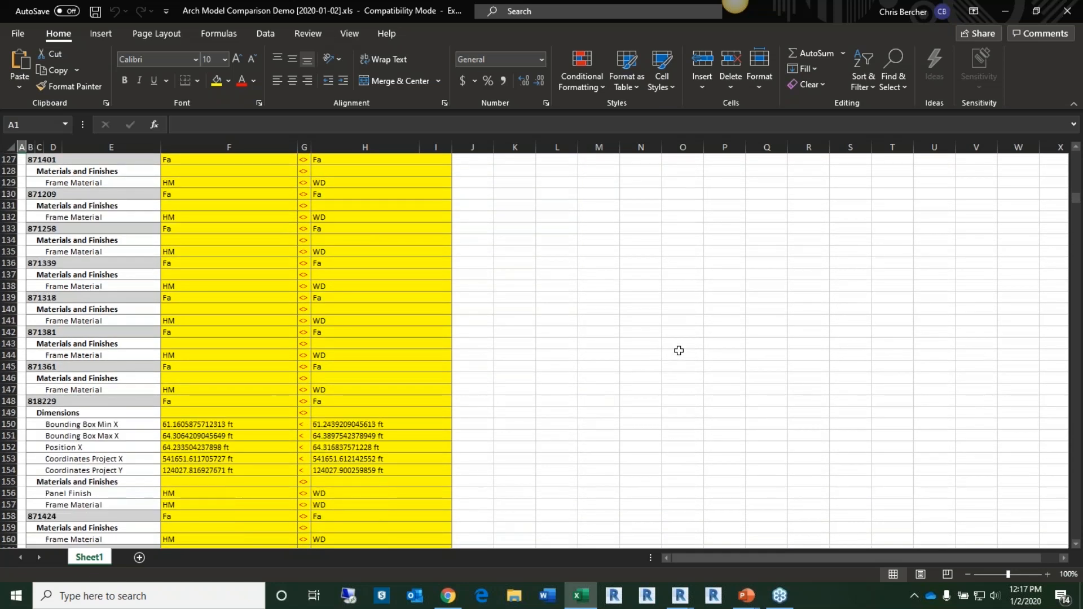
scroll(592, 377, "down", 15)
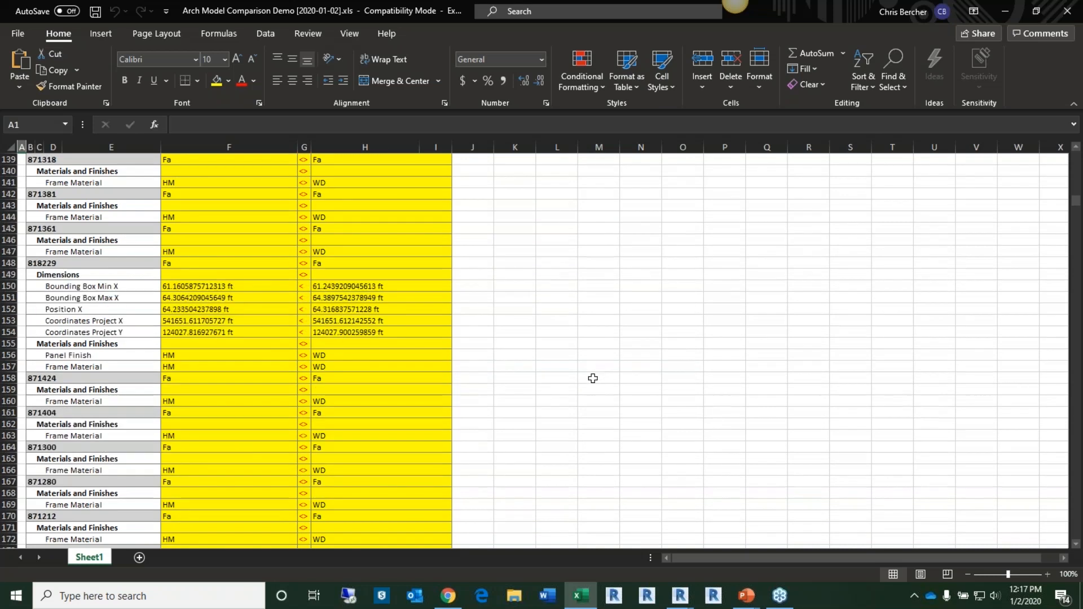
scroll(590, 378, "down", 20)
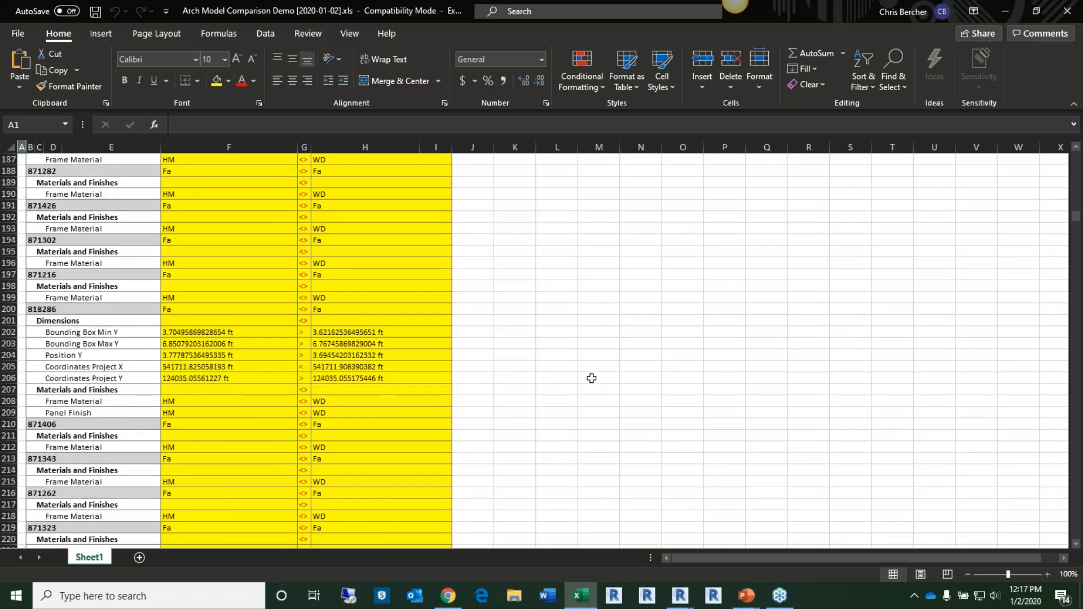
scroll(592, 377, "up", 14)
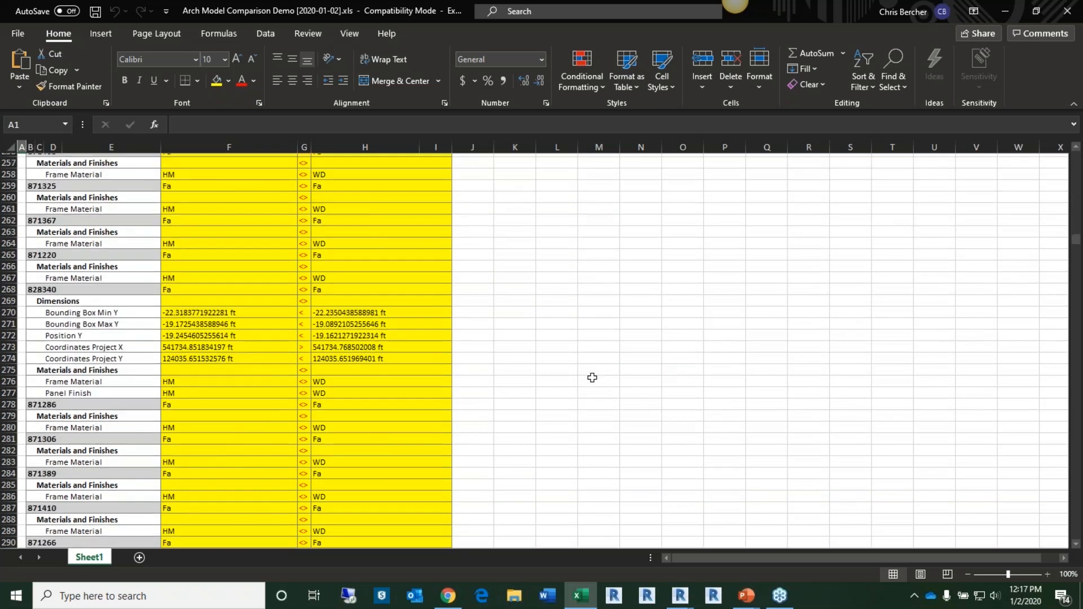
scroll(591, 378, "up", 1)
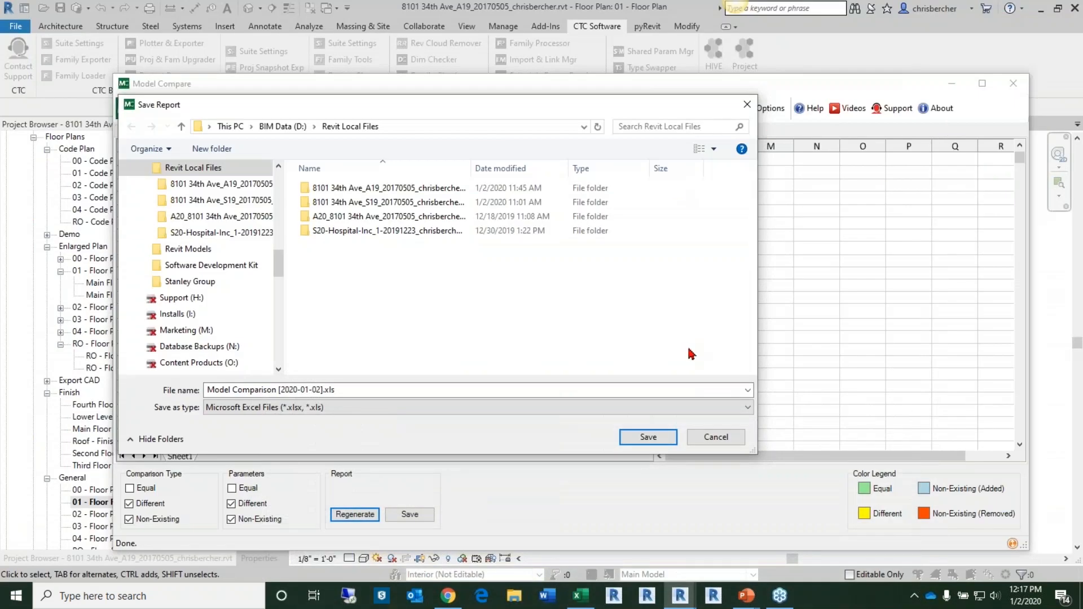
Return to Revit, cancel saving the report and move the Model Compare window higher.
left_click(716, 437)
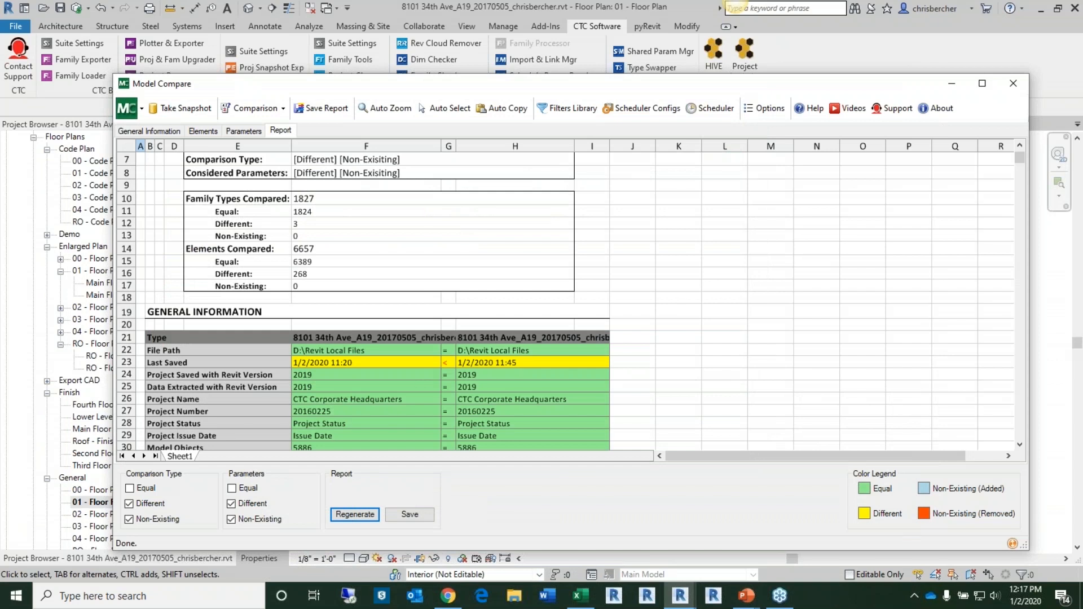
left_click_drag(901, 88, 901, 48)
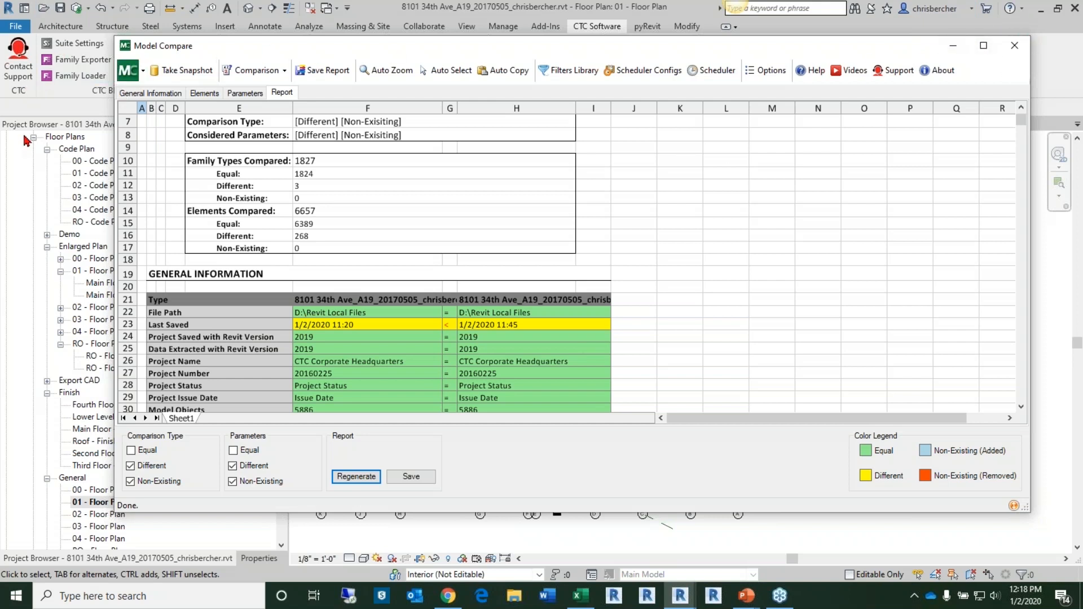
left_click(312, 70)
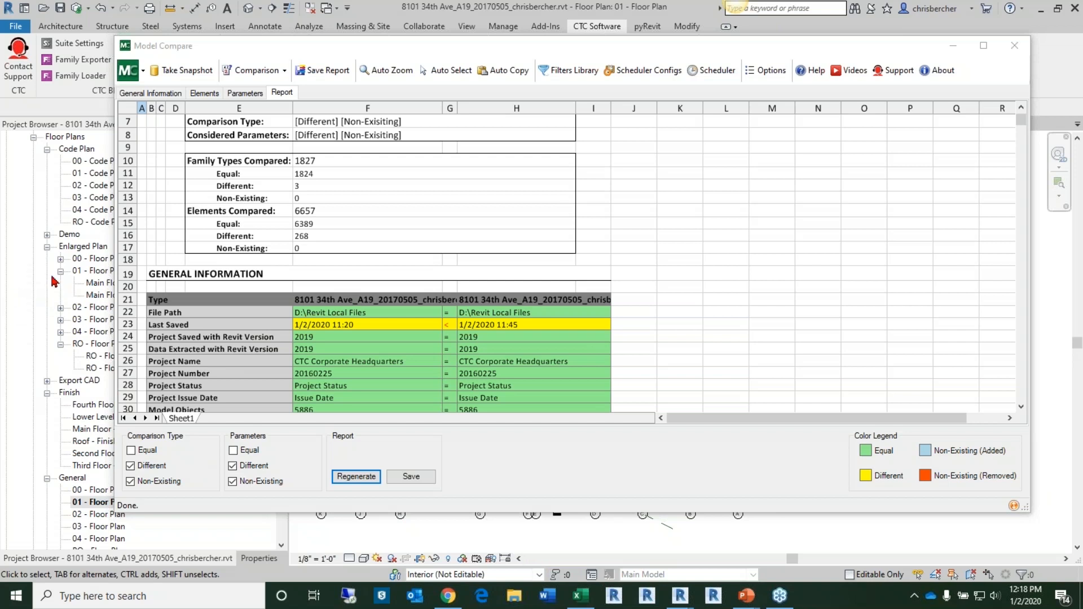
left_click(487, 51)
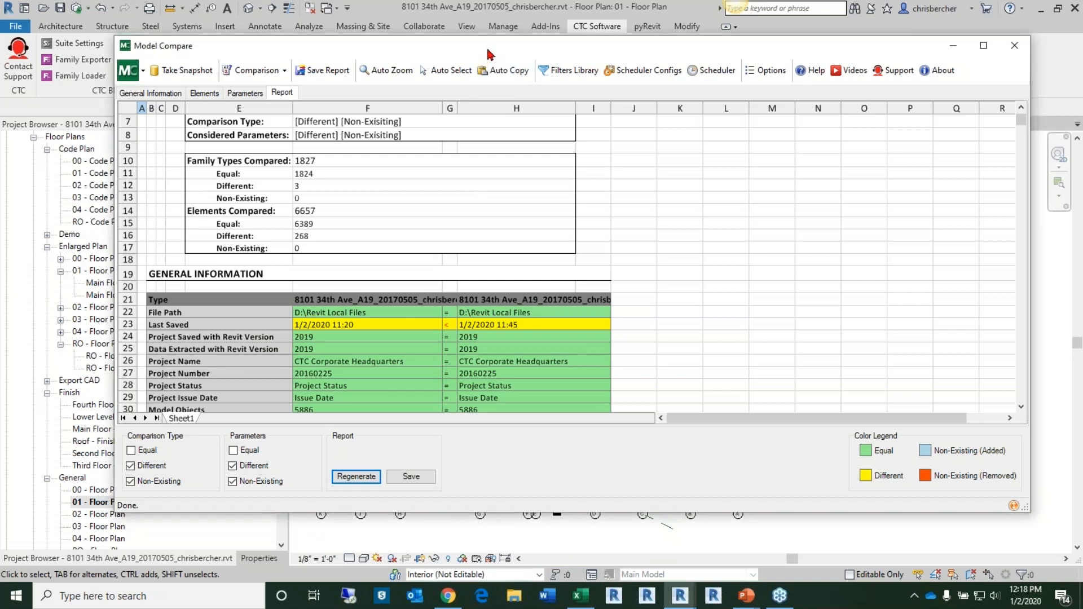
left_click(198, 32)
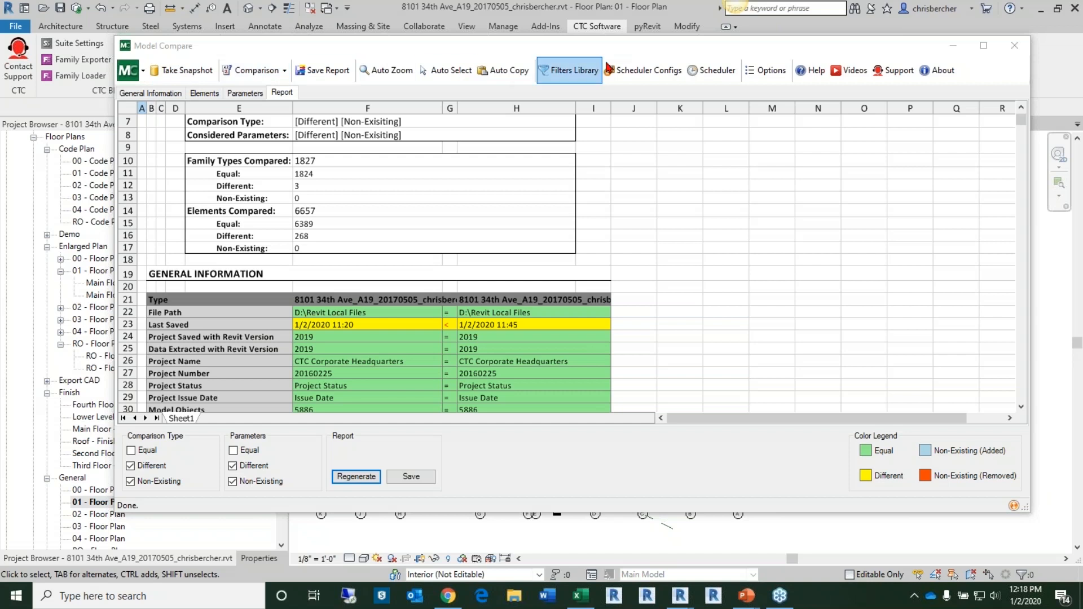
Open the filters library, examine the data types to include, and switch Slow parameter values off and on again.
left_click(564, 72)
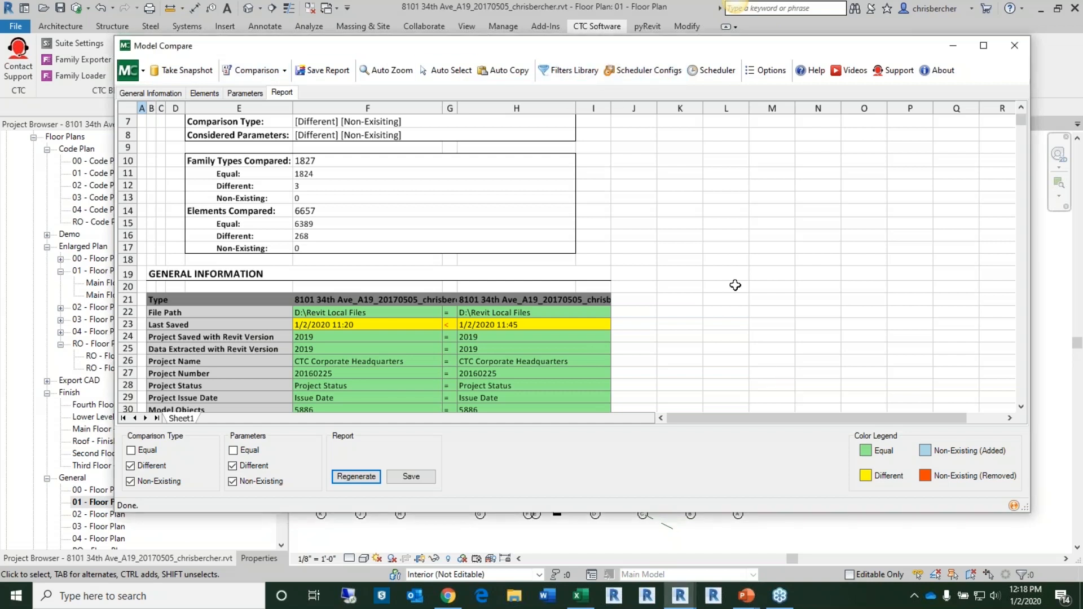
left_click(571, 72)
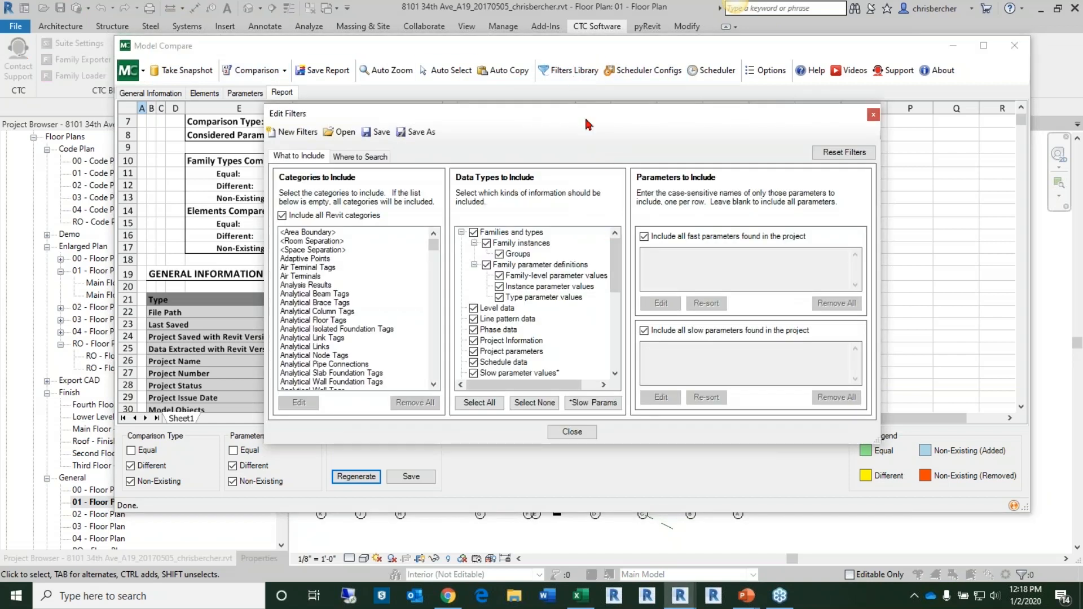
left_click_drag(589, 119, 549, 68)
left_click(495, 321)
scroll(547, 265, "down", 3)
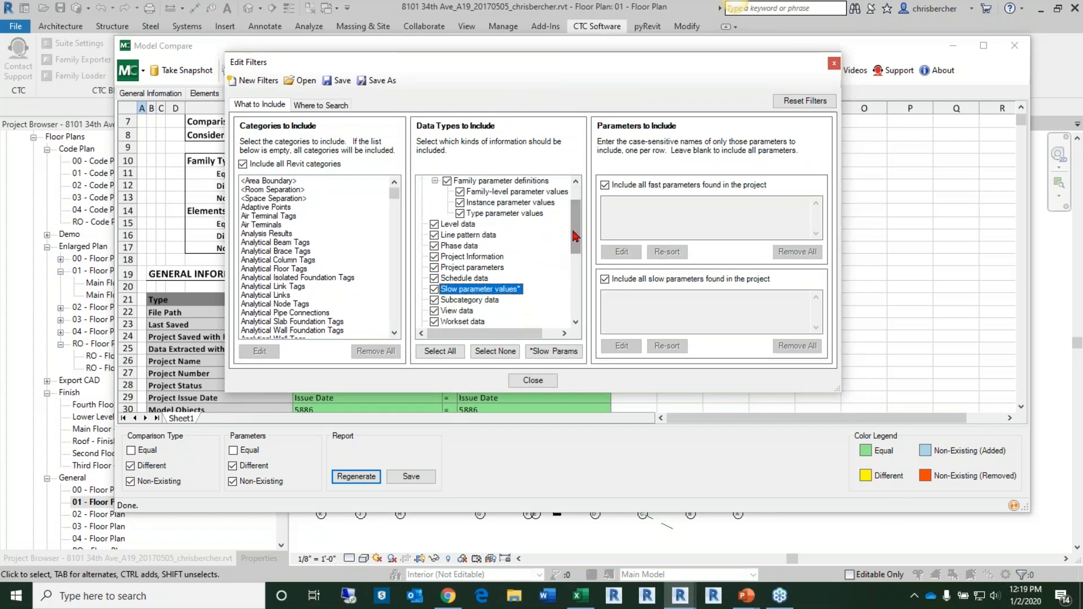
scroll(576, 235, "down", 2)
left_click(434, 267)
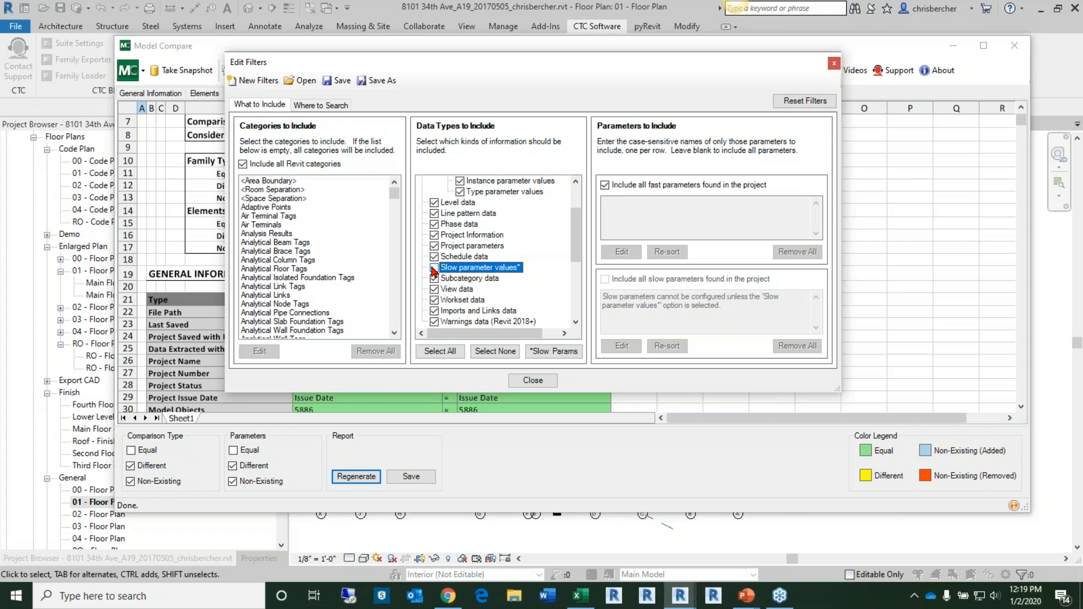
left_click(434, 269)
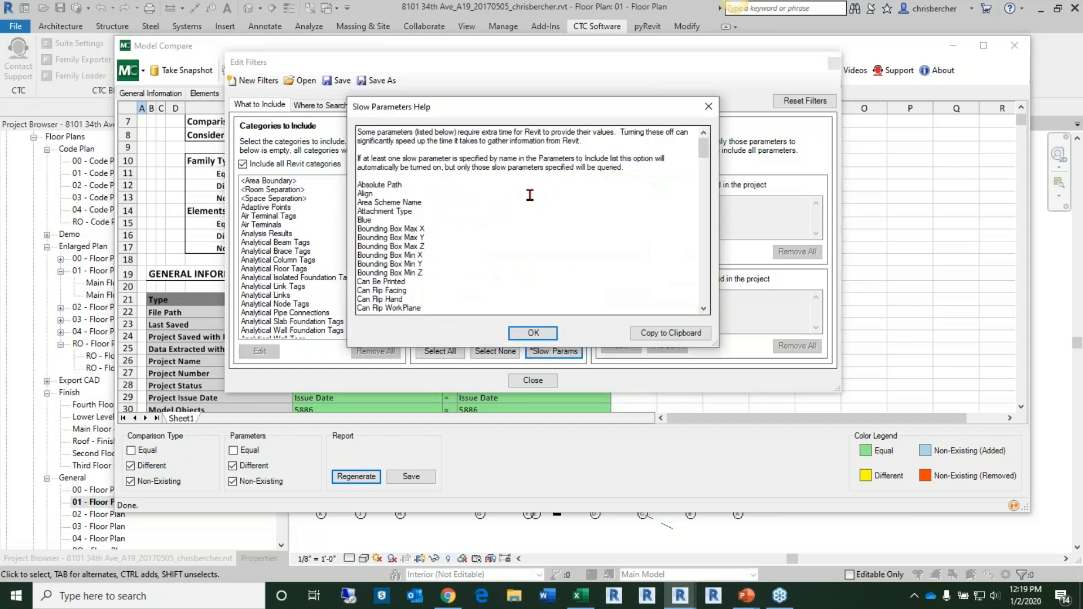
Enlarge the slow parameters help and highlight the entries from Coordinate Project End X through Coordinates Project Z.
left_click_drag(555, 108, 747, 63)
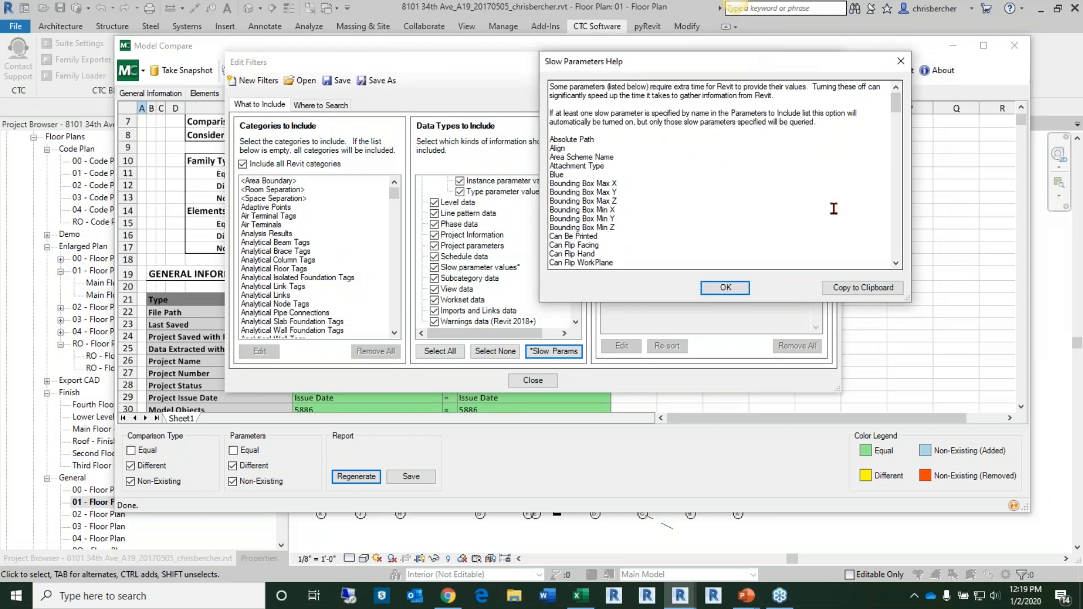
left_click_drag(907, 301, 935, 437)
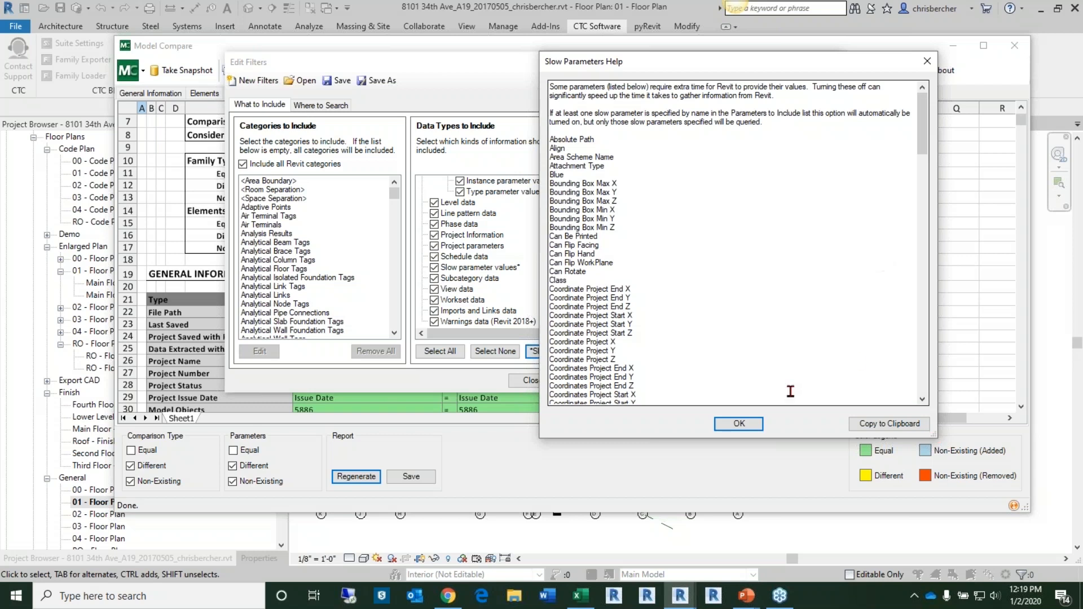
scroll(670, 282, "down", 3)
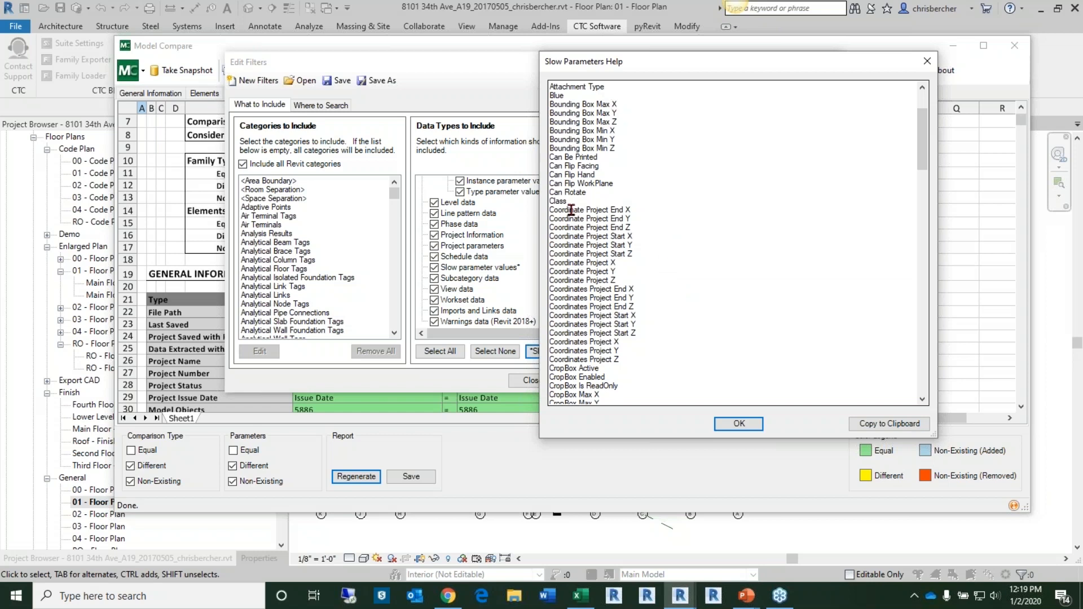
left_click_drag(552, 209, 643, 247)
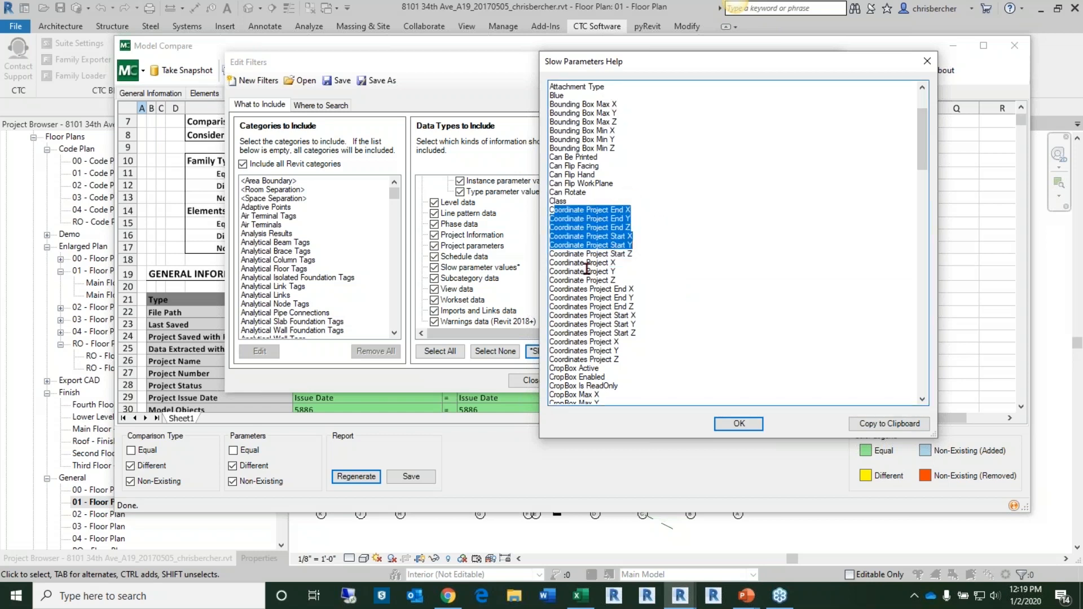
scroll(630, 294, "down", 1)
scroll(629, 294, "down", 3)
left_click_drag(550, 157, 669, 308)
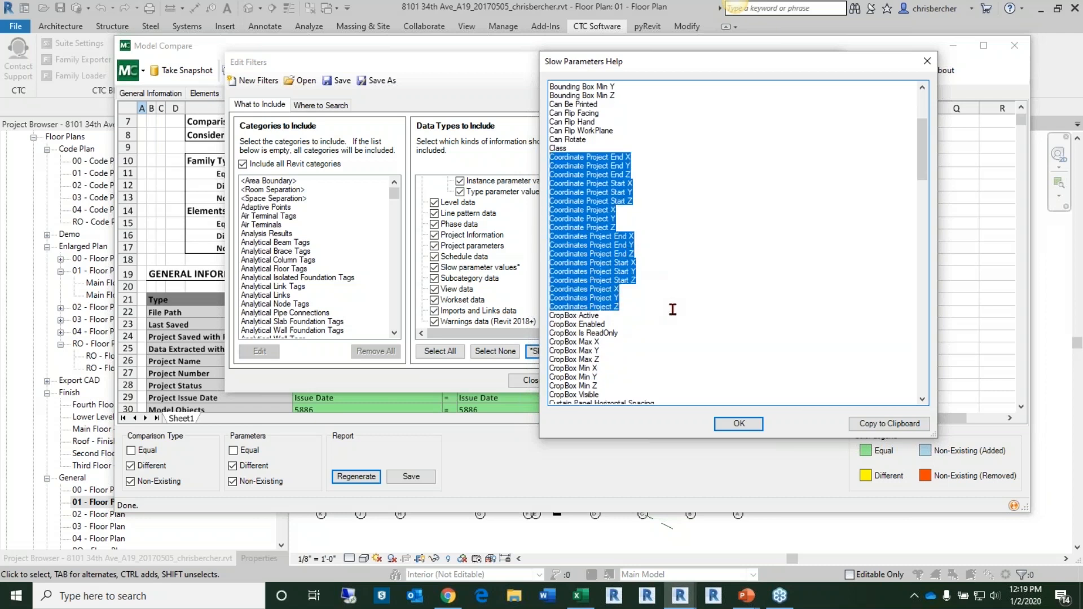
Highlight the slow parameters CropBox Max X through CropBox Visible and Facing Orientation X through Z in the help list.
scroll(615, 291, "down", 3)
left_click_drag(554, 263, 606, 317)
scroll(889, 372, "down", 3)
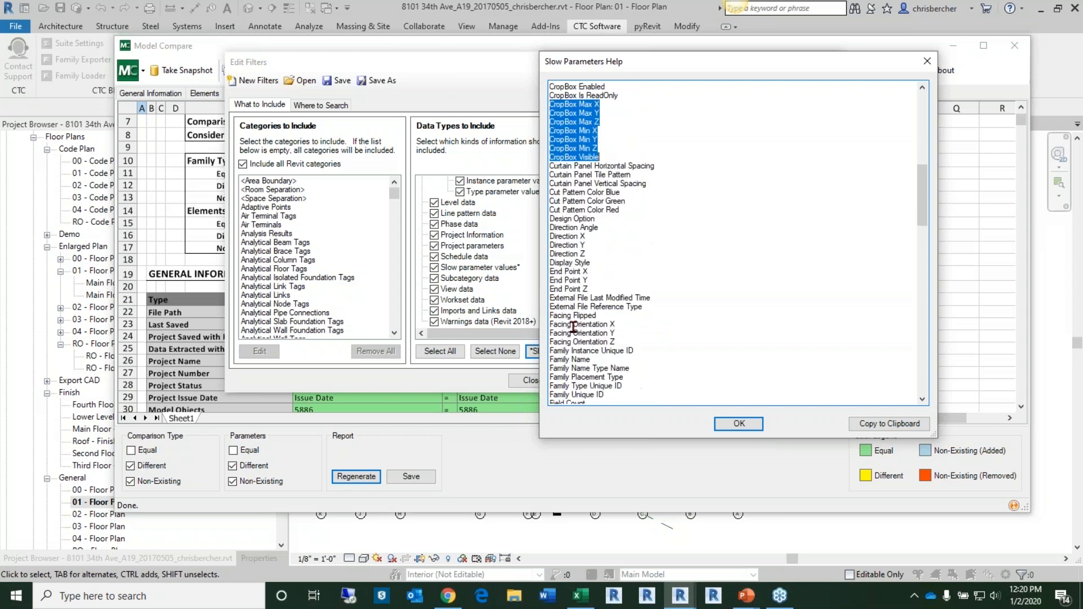
scroll(575, 326, "down", 4)
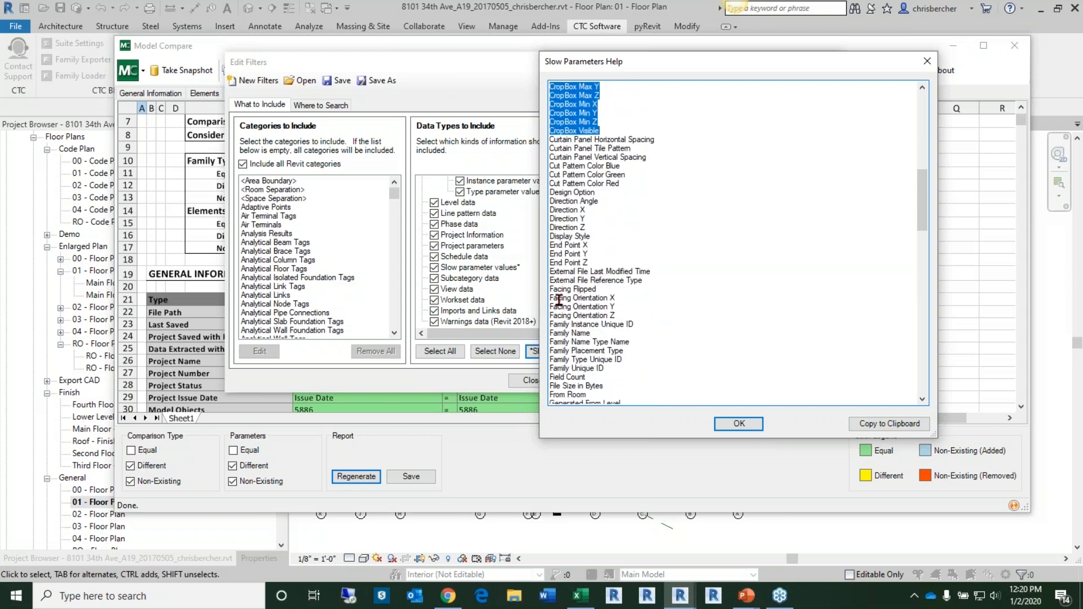
left_click_drag(554, 295, 620, 317)
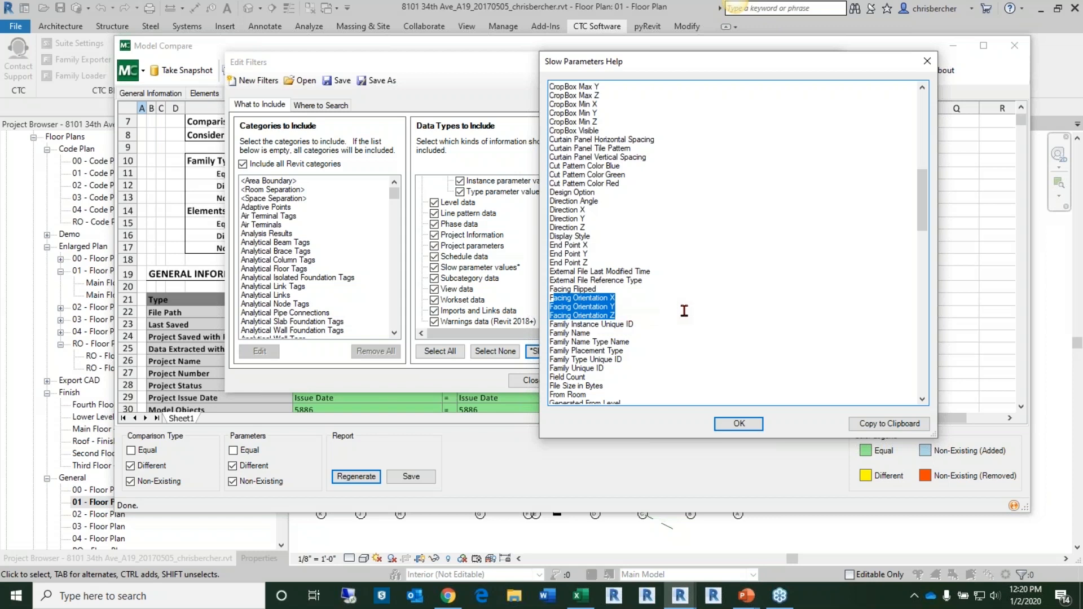
Examine the rest of the slow parameters list through to its last entries and review its beginning again.
scroll(688, 309, "down", 7)
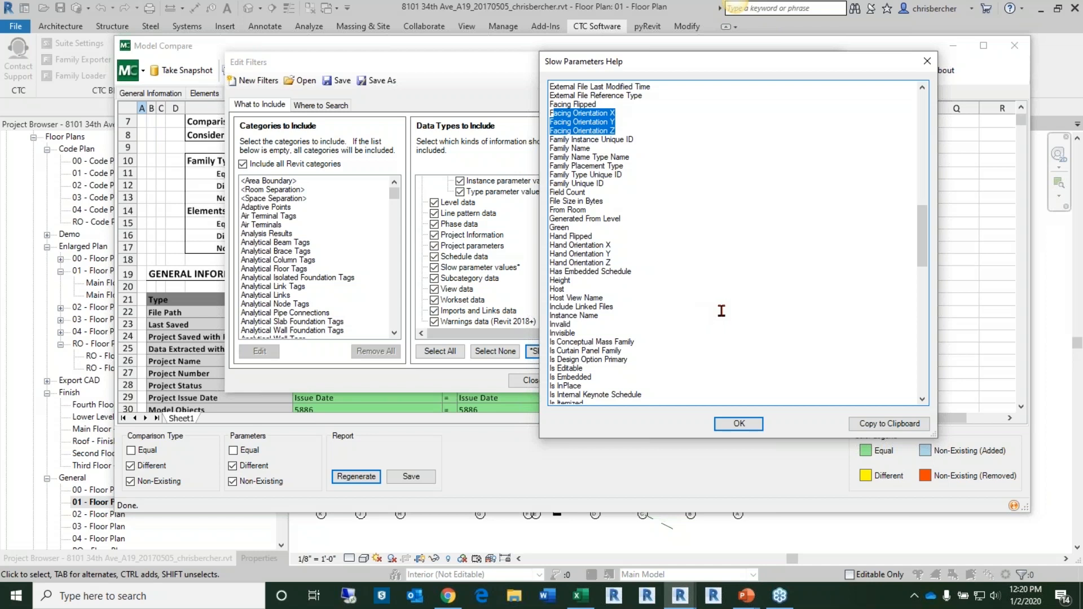
scroll(718, 306, "down", 8)
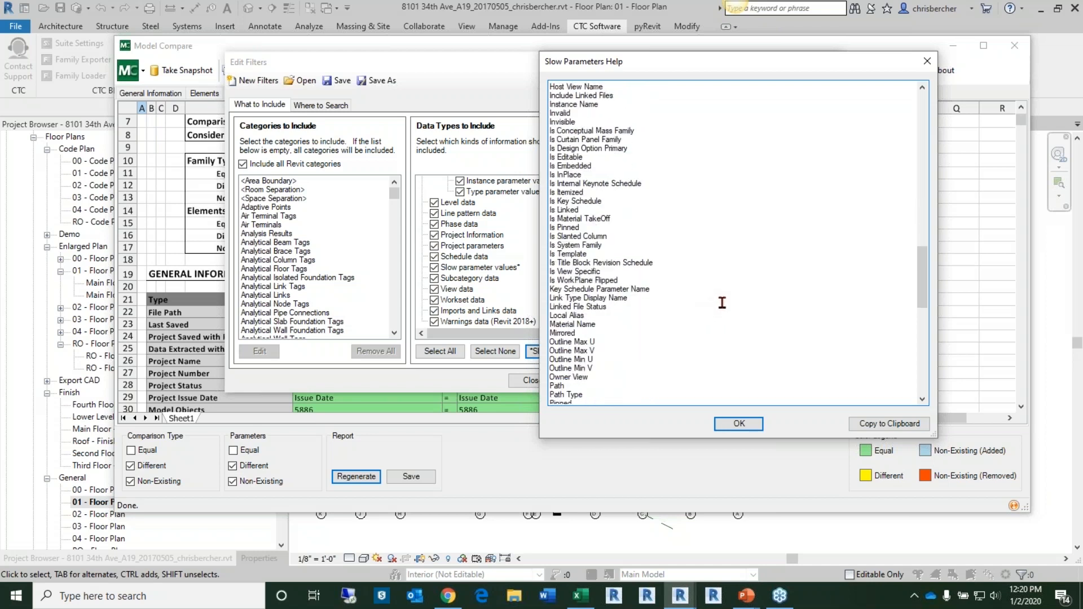
scroll(720, 303, "down", 8)
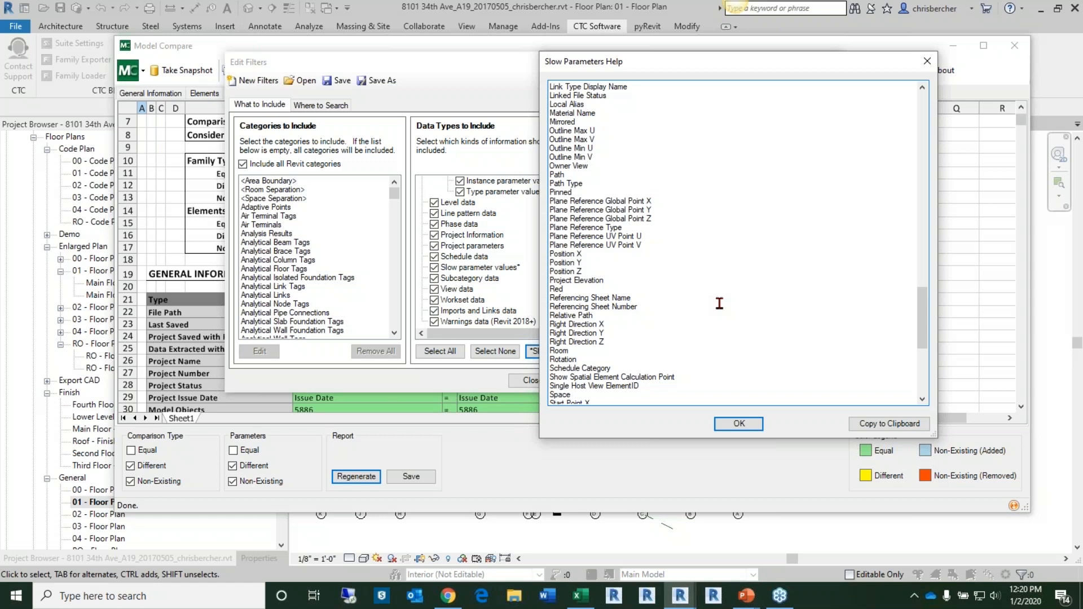
scroll(719, 304, "down", 9)
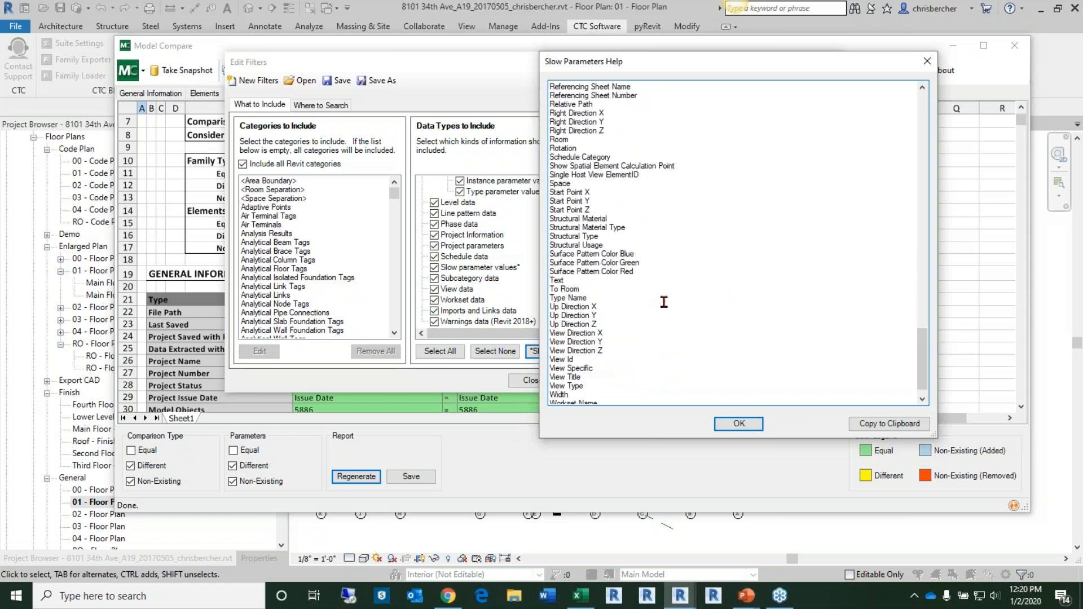
scroll(662, 302, "up", 7)
scroll(683, 307, "up", 20)
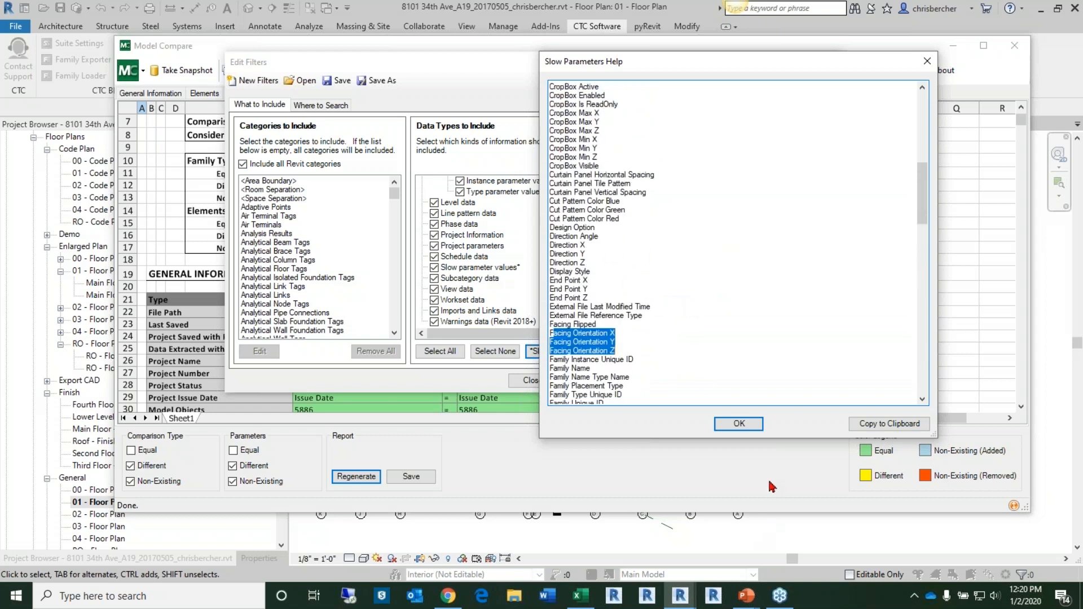
scroll(563, 201, "up", 15)
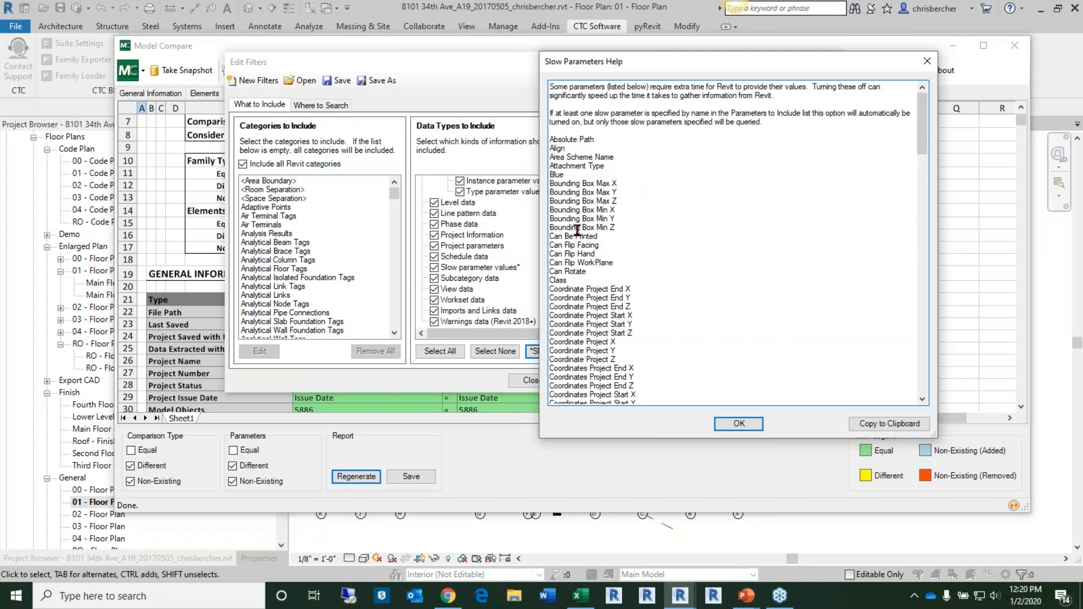
scroll(580, 231, "down", 5)
scroll(580, 233, "down", 2)
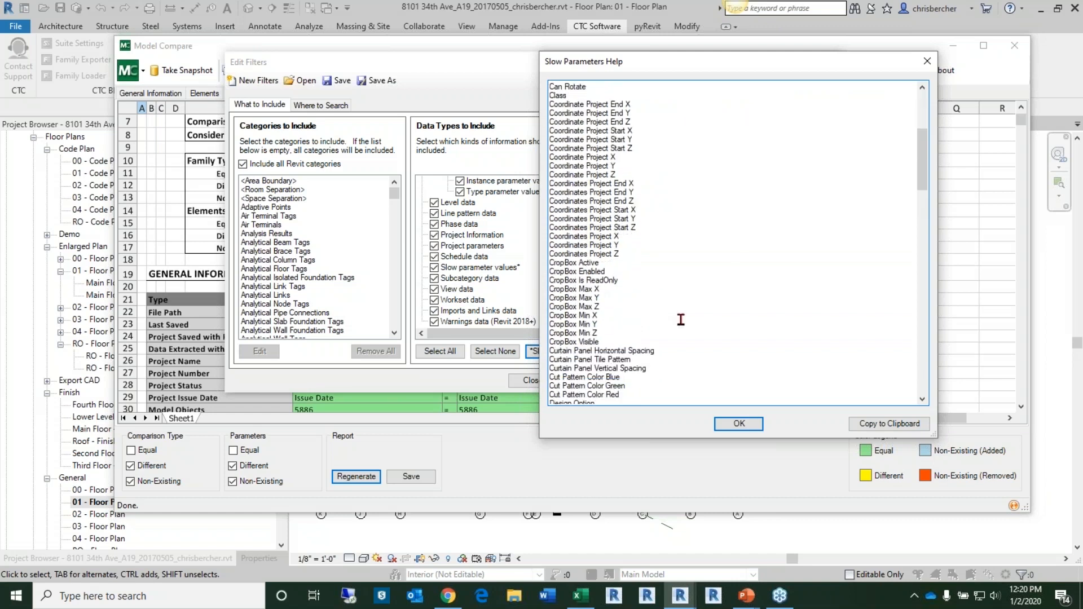
Close the slow parameters help and the Edit Filters window.
left_click(739, 424)
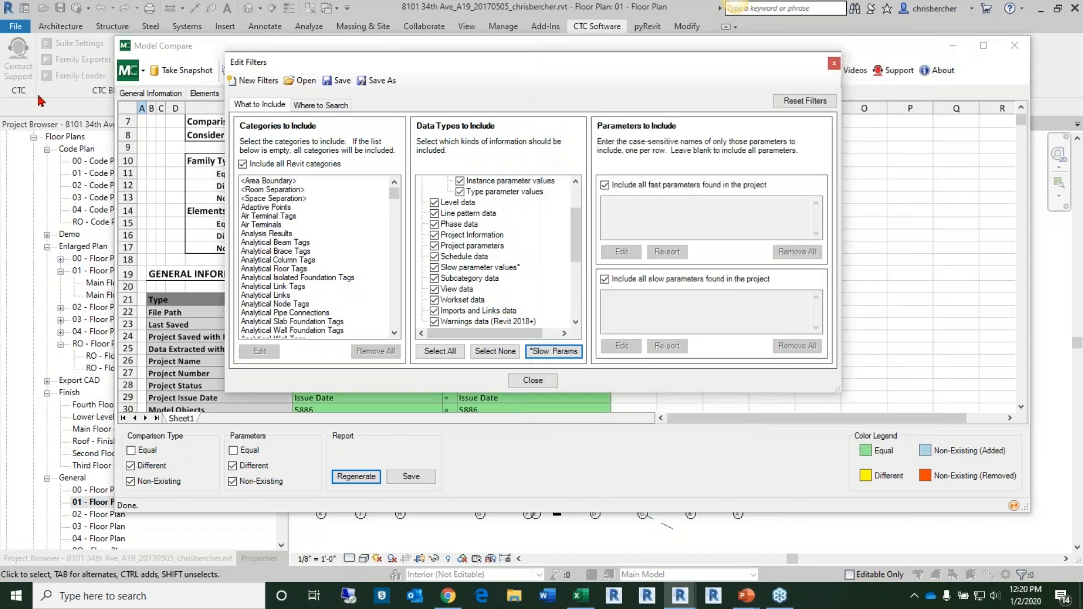
left_click(11, 204)
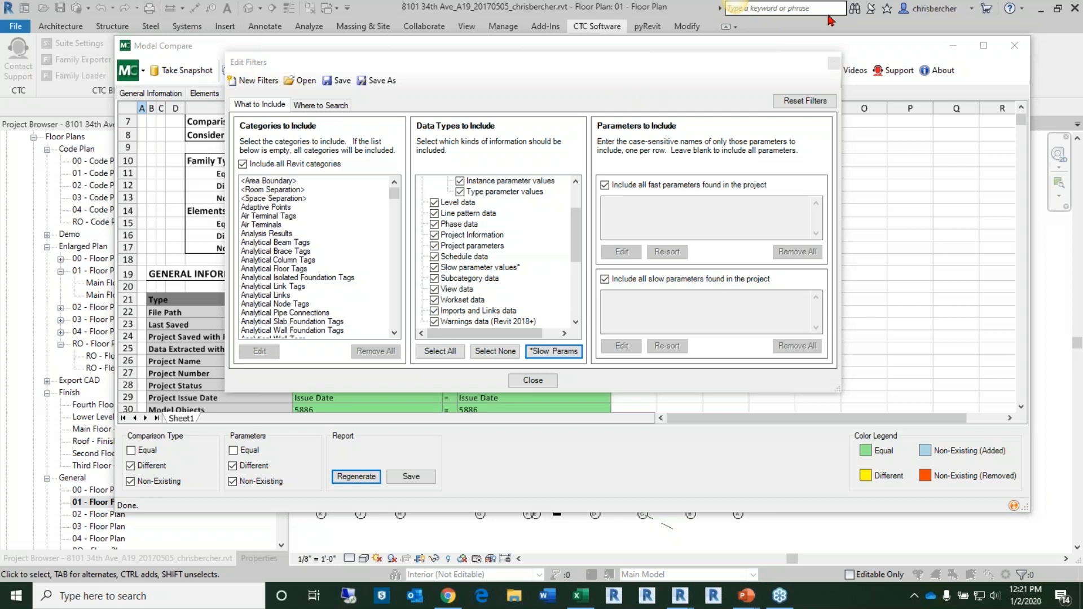
left_click(533, 380)
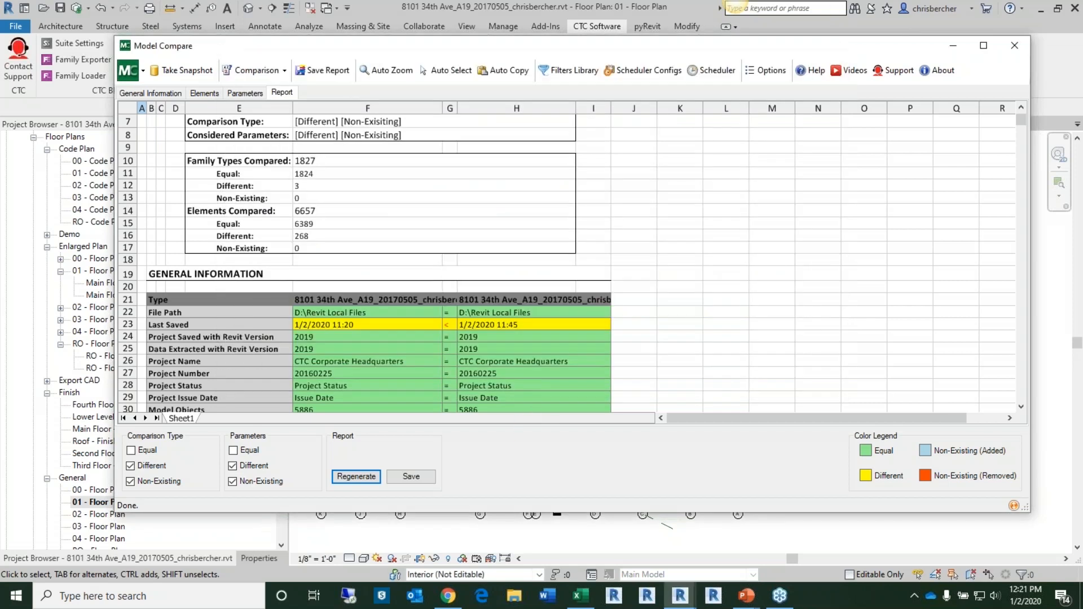
Find the Doors differences under Families in the report and copy the element ID 871499.
scroll(529, 378, "down", 13)
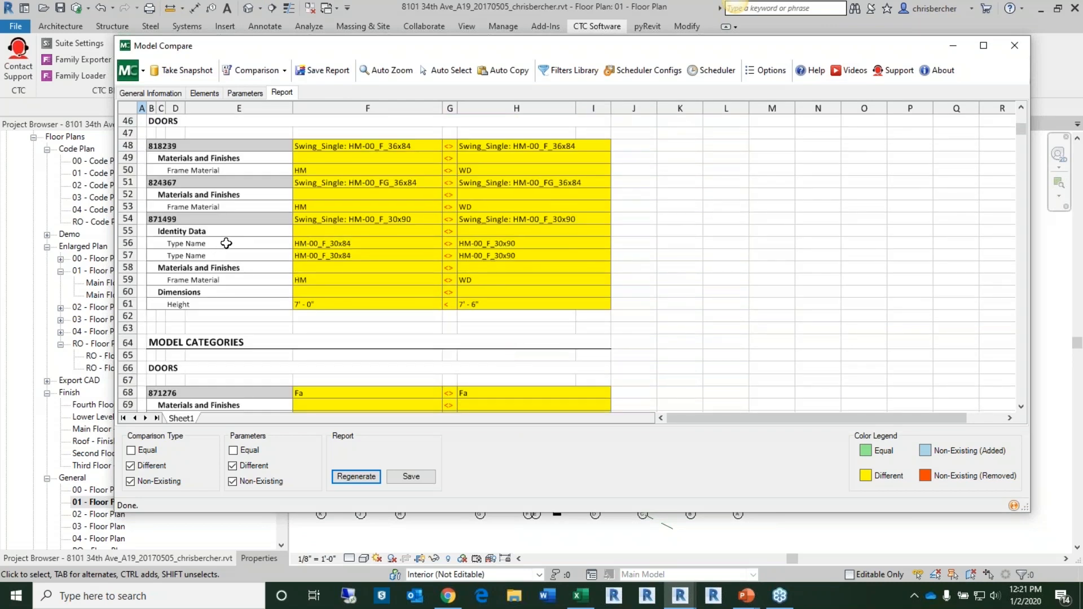
scroll(196, 247, "up", 1)
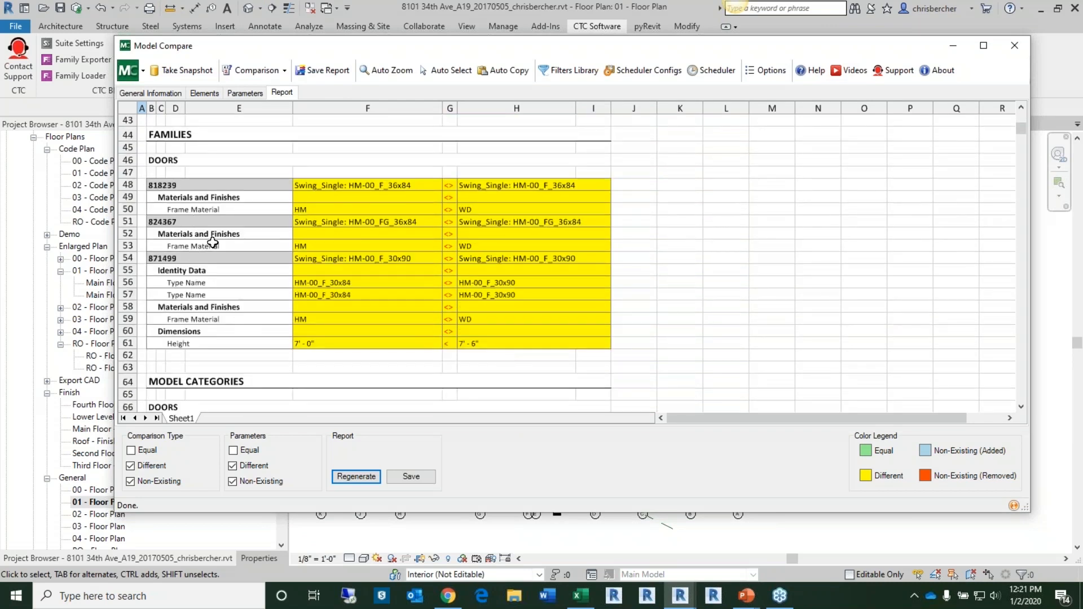
left_click(190, 259)
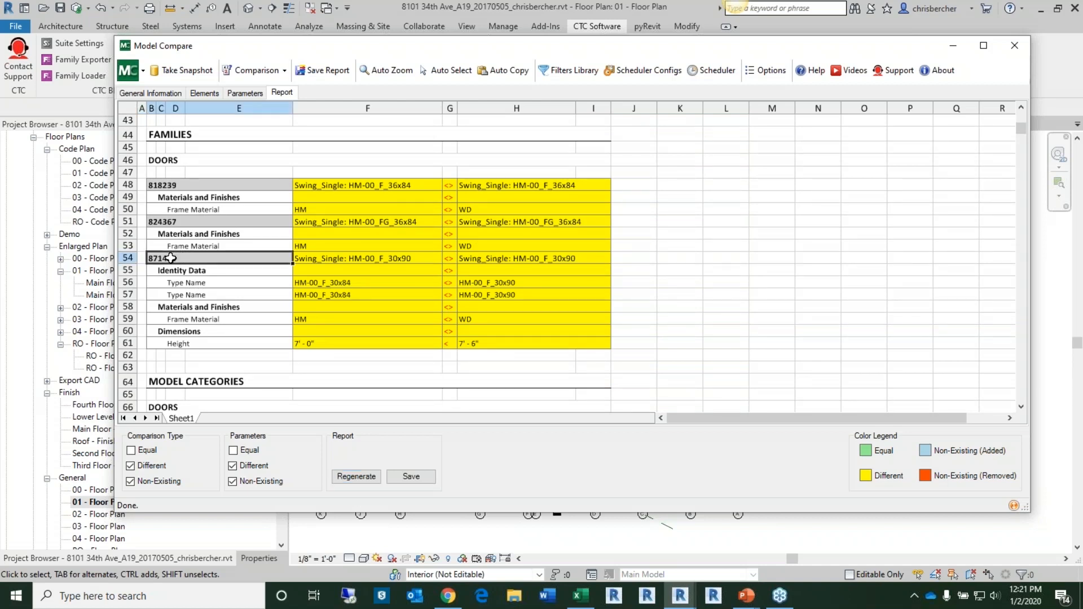
double_click(193, 259)
double_click(193, 260)
key("ctrl+c")
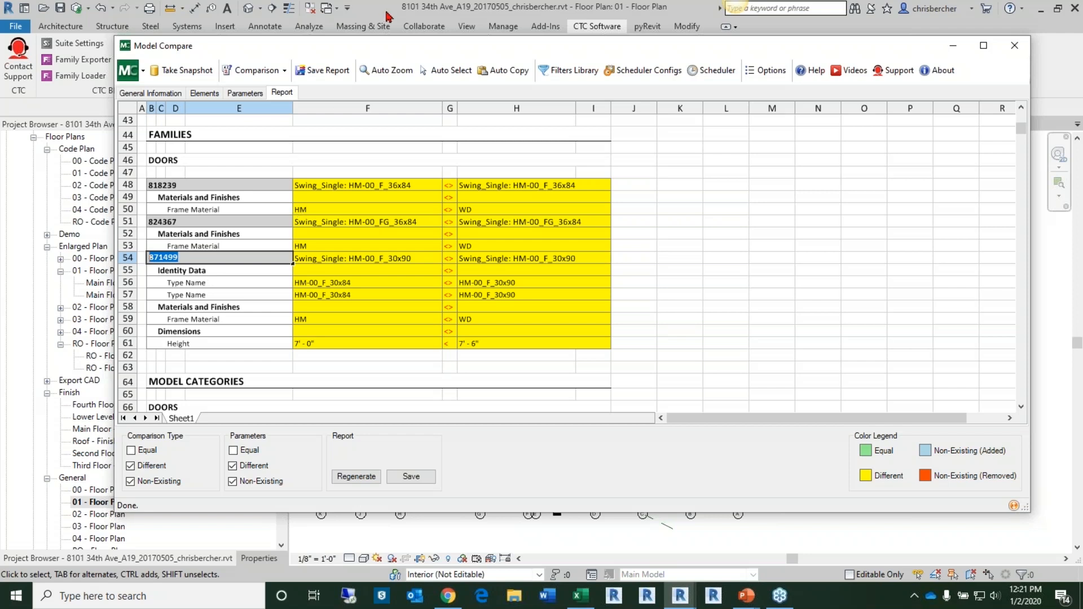
Move the Model Compare window clear of the Revit ribbon and select the element with ID 871499.
left_click_drag(913, 47, 930, 58)
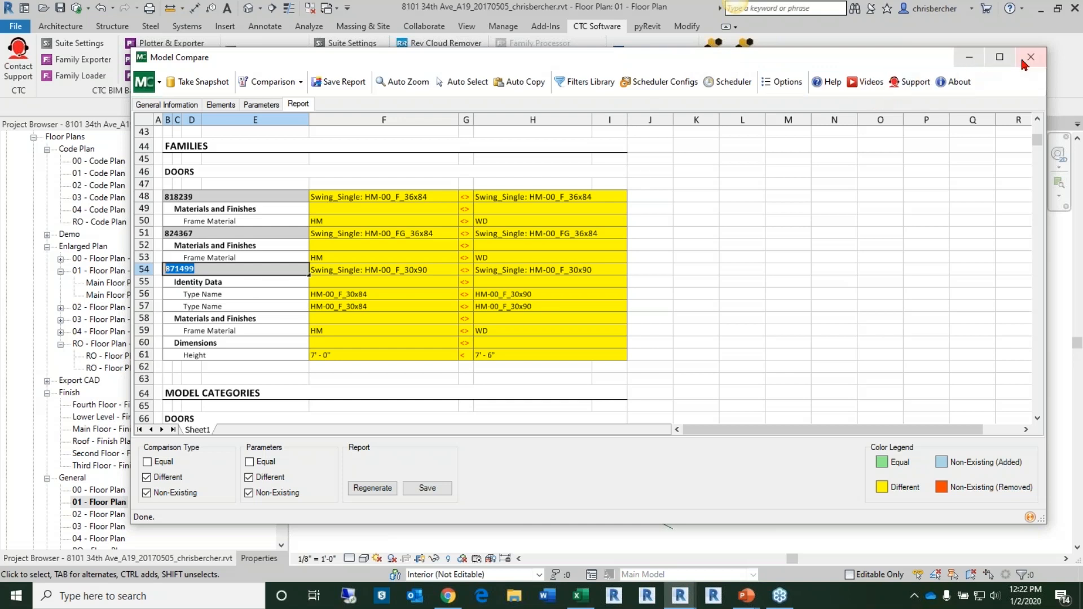
left_click_drag(839, 66, 805, 119)
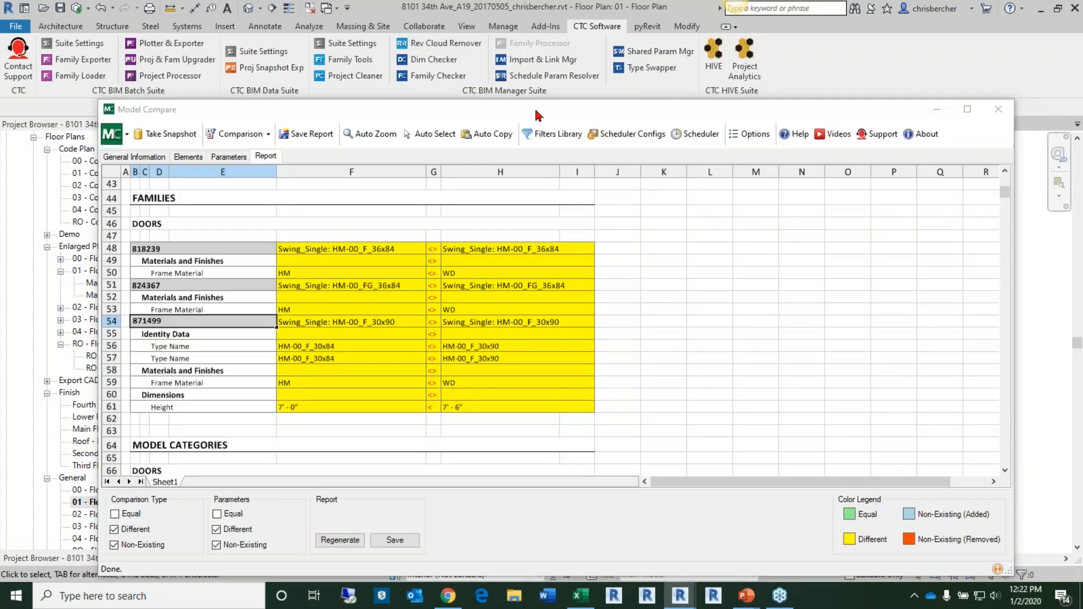
left_click_drag(557, 109, 551, 207)
left_click(409, 64)
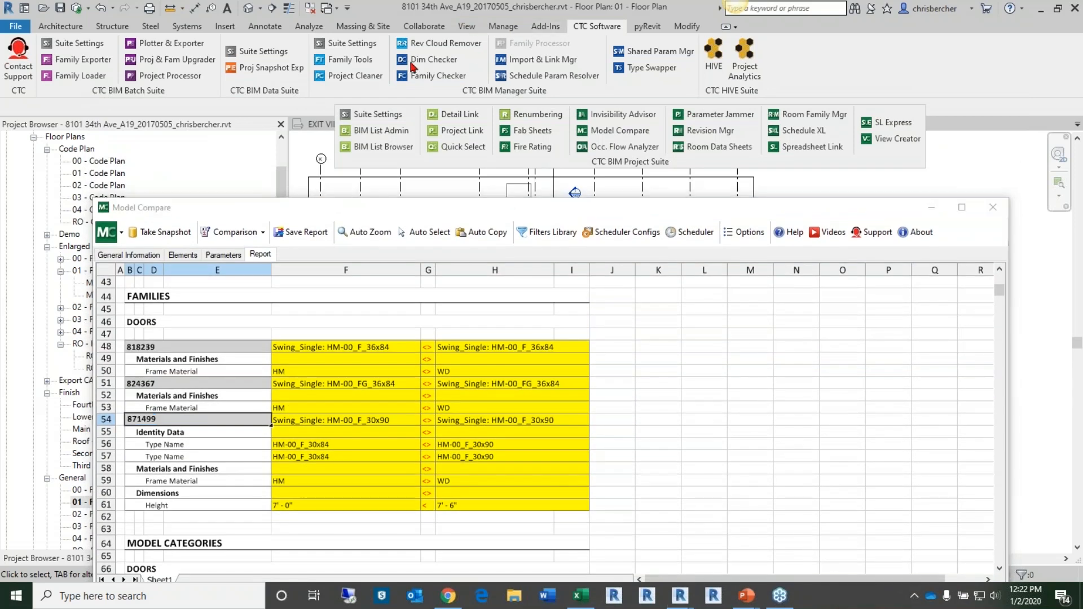
left_click(510, 28)
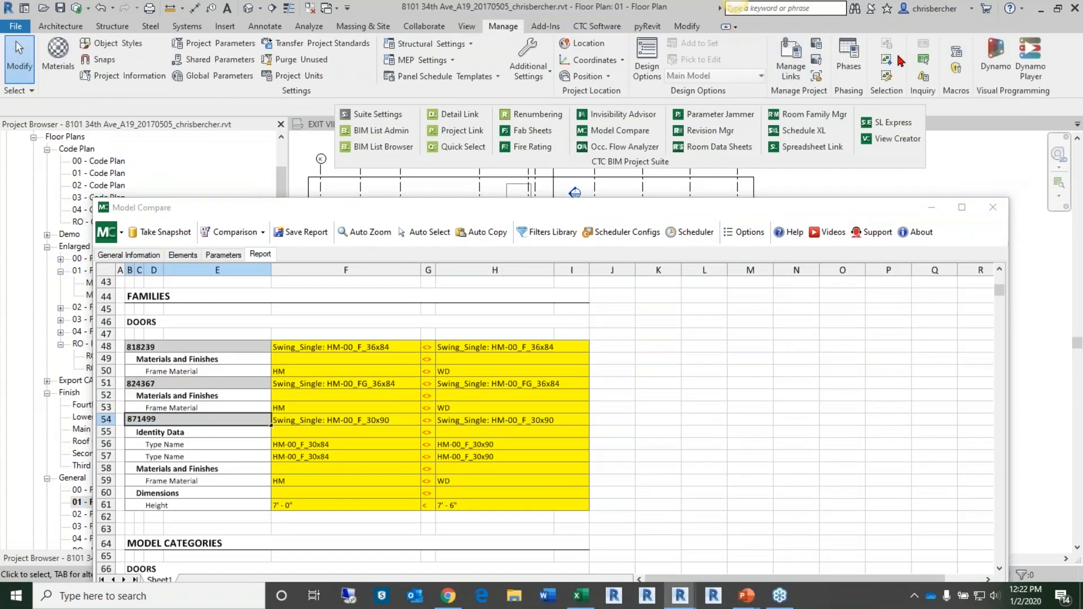
left_click(923, 60)
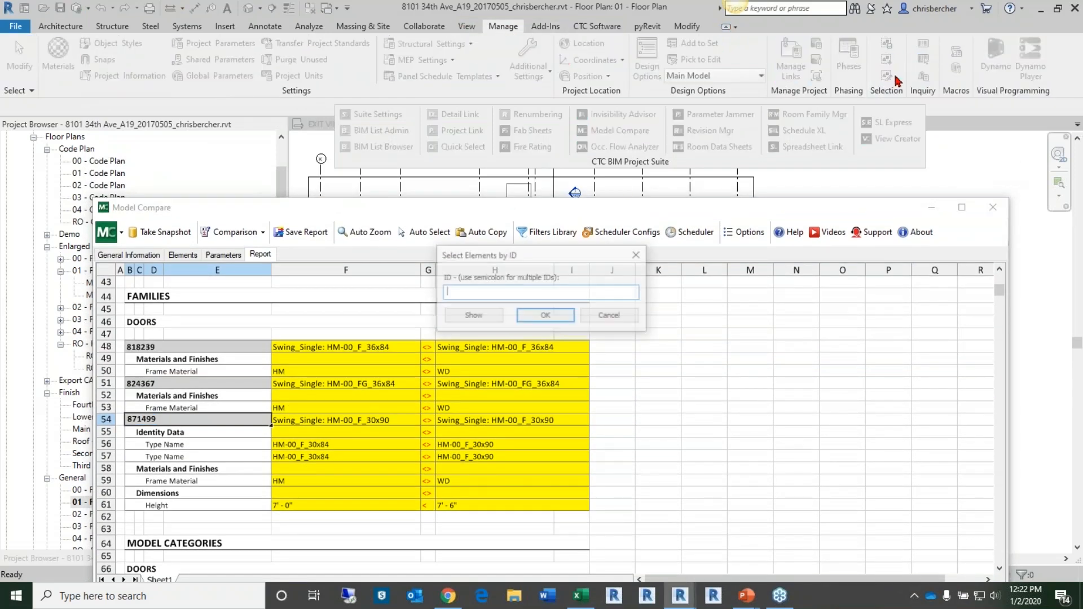
key("ctrl+v")
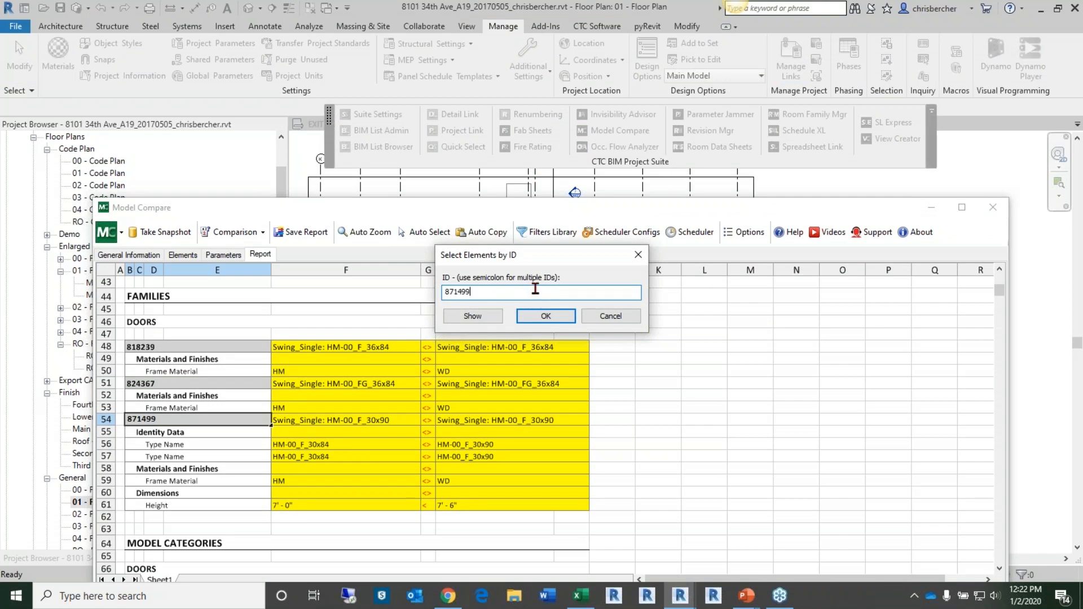
left_click(545, 316)
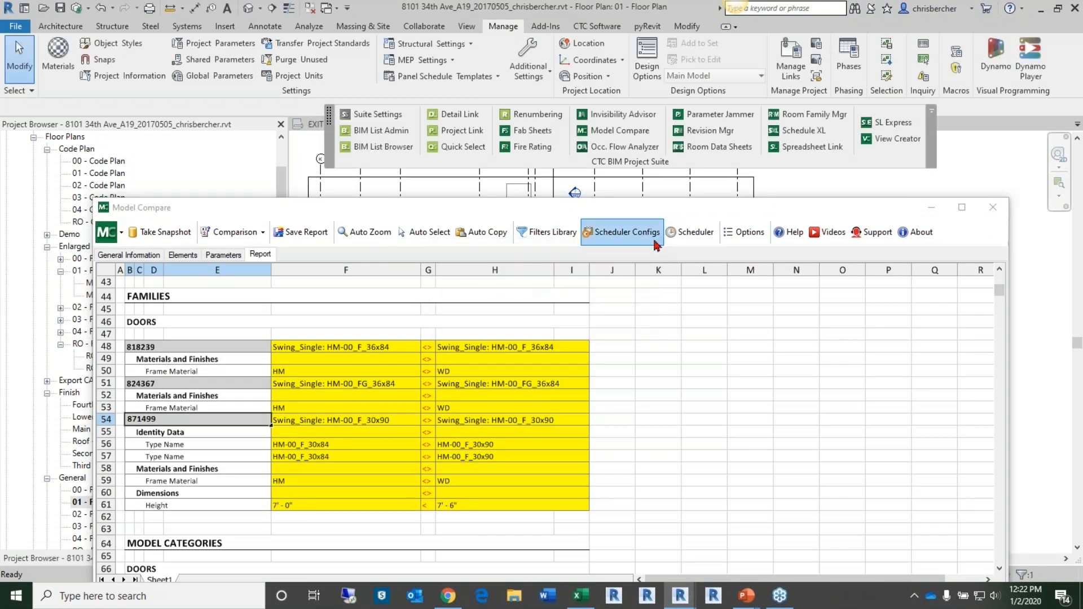
Minimize Model Compare, display the selected door's properties and look for the door in the floor plan.
left_click(931, 207)
middle_click_drag(586, 417, 600, 409)
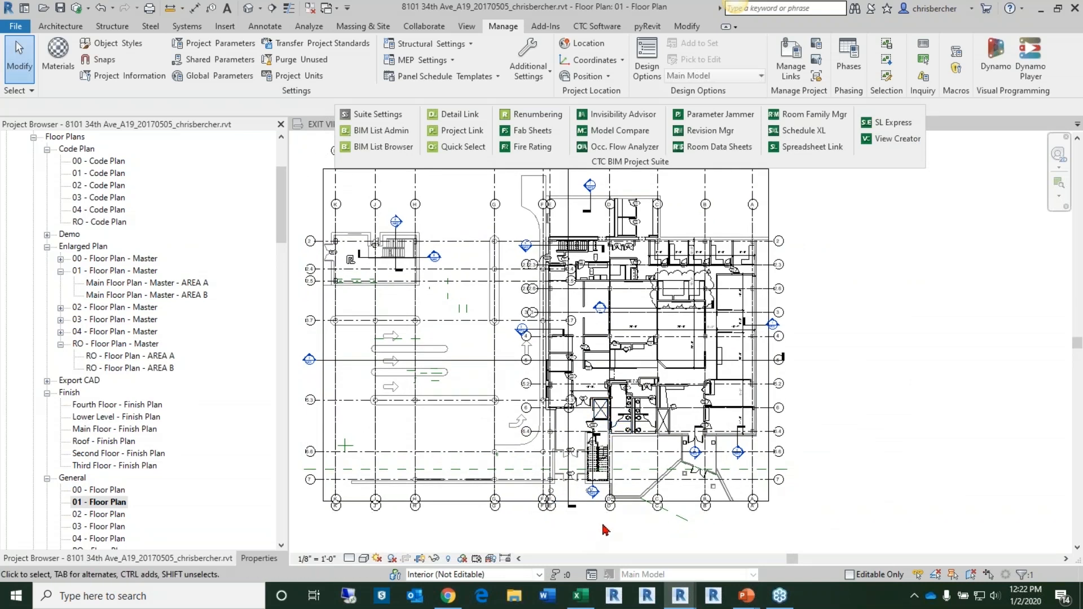
left_click(258, 558)
scroll(531, 478, "up", 6)
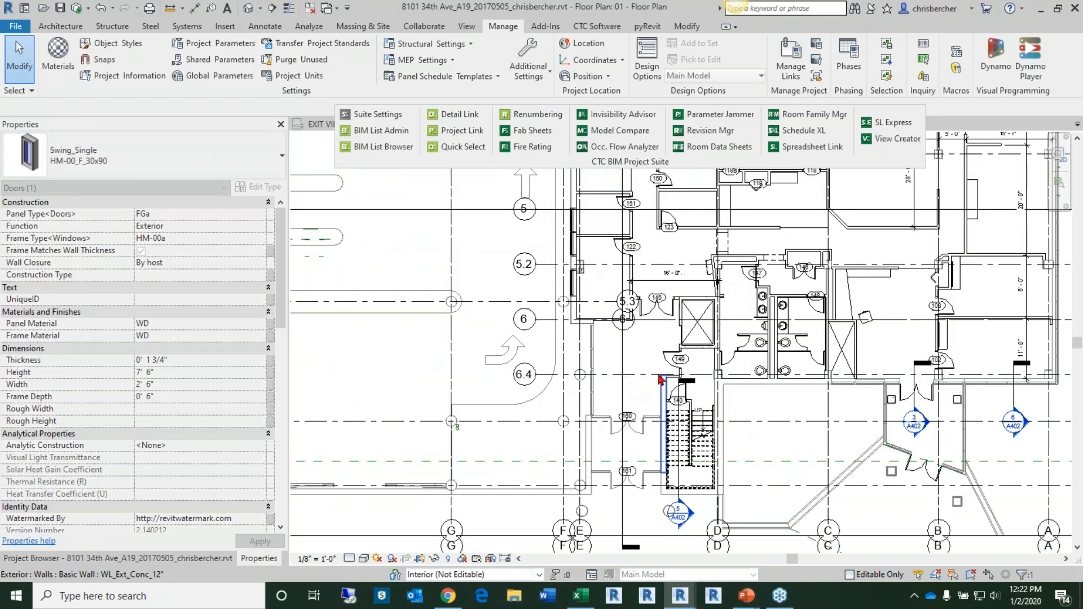
scroll(655, 360, "down", 2)
middle_click_drag(632, 390, 494, 474)
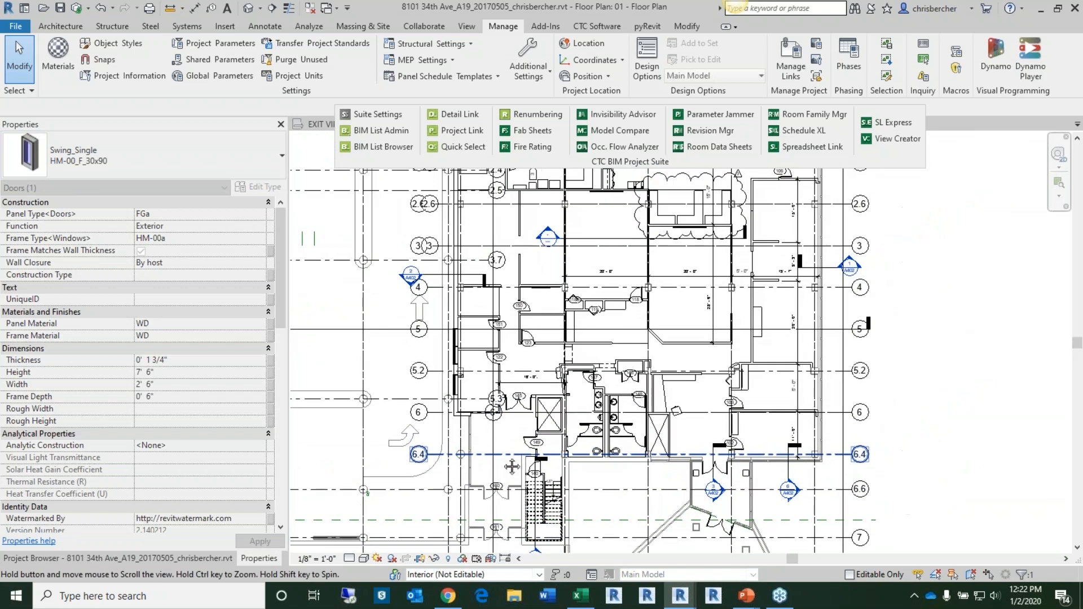
scroll(494, 474, "down", 1)
middle_click_drag(529, 436, 545, 411)
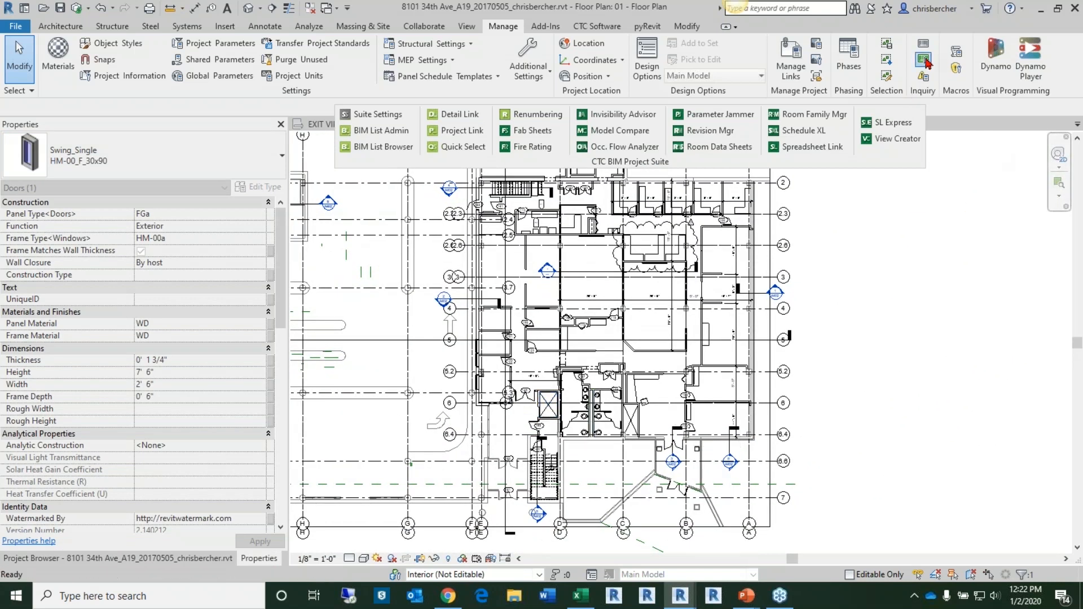
Try to show element ID 871499 in a view, select it by its ID and clear the selection.
left_click(922, 59)
key("ctrl+v")
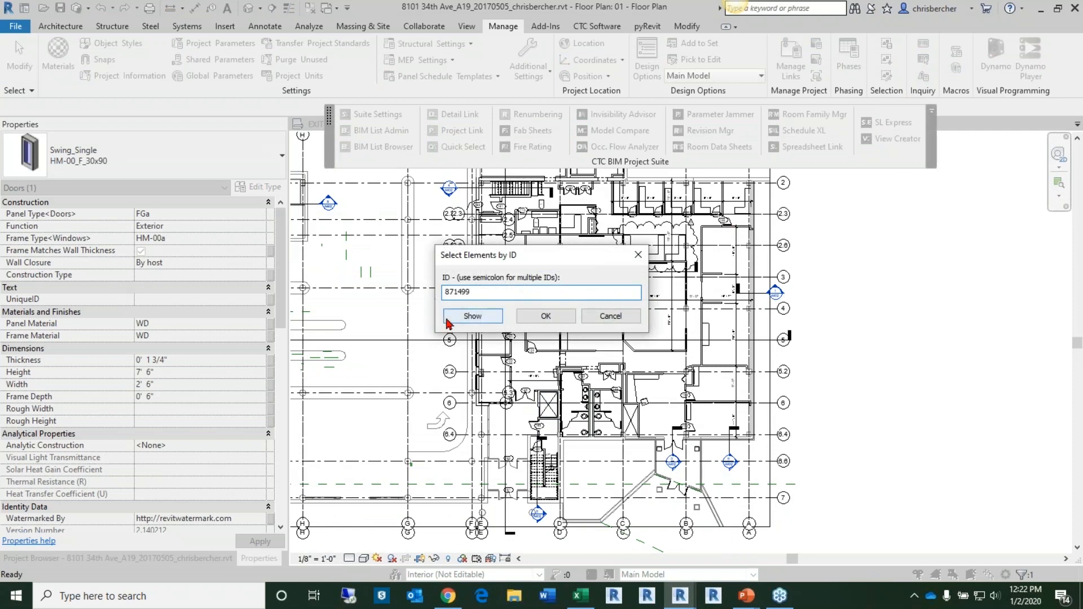
left_click(472, 316)
left_click(623, 299)
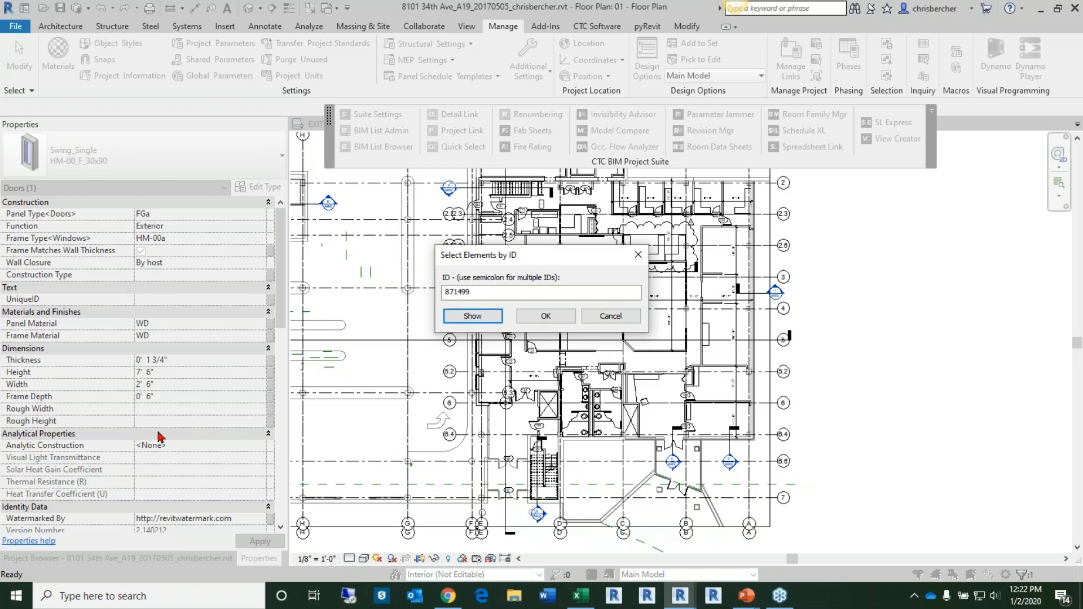
left_click(546, 316)
middle_click_drag(376, 307, 497, 330)
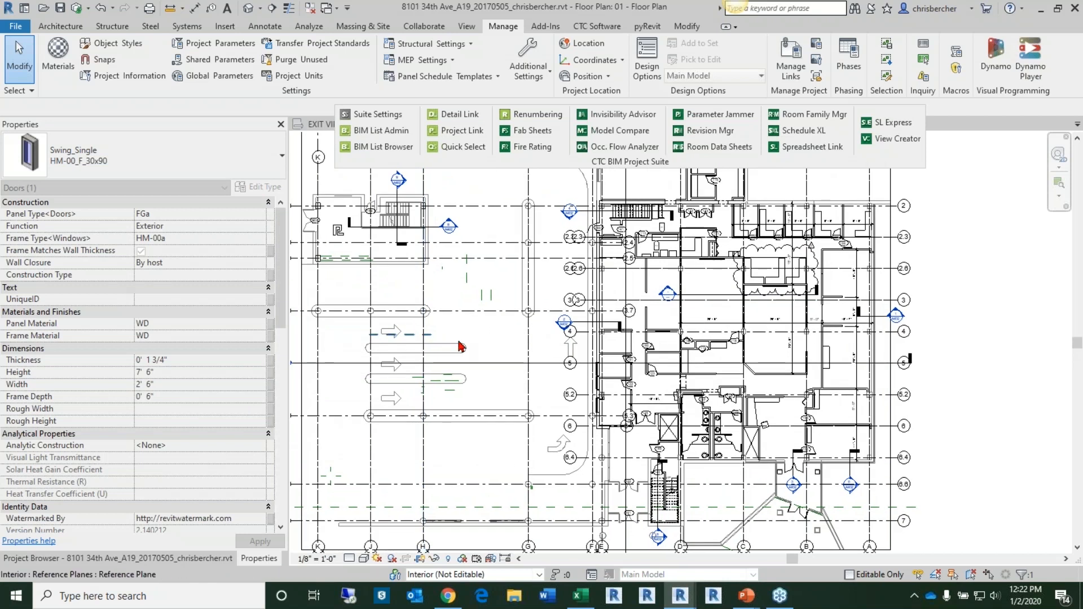
left_click(996, 374)
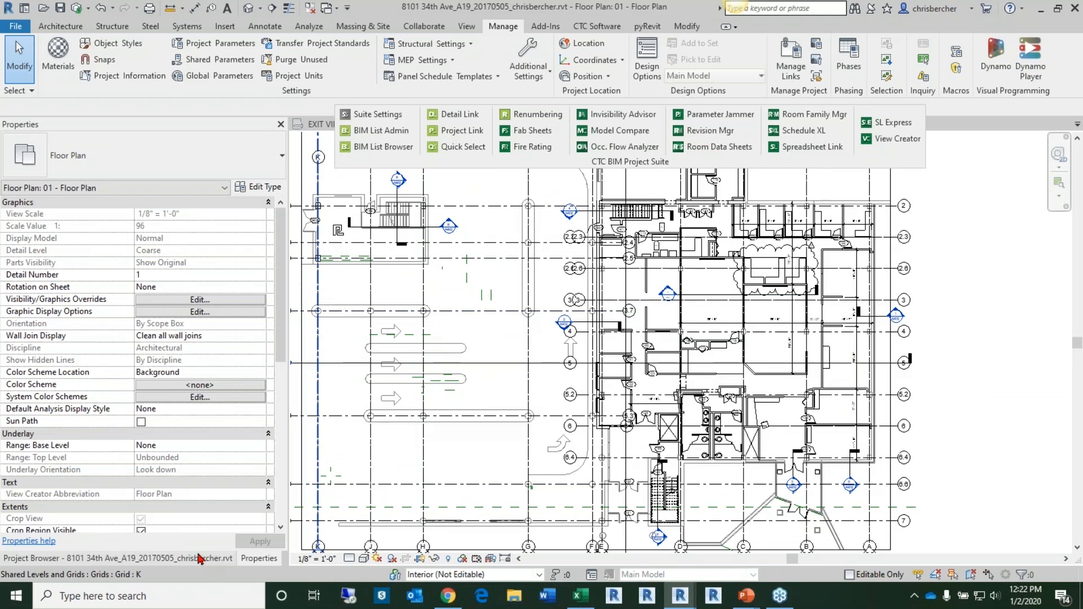
Display the Project Browser again, restore the Model Compare window and move it higher.
left_click(199, 558)
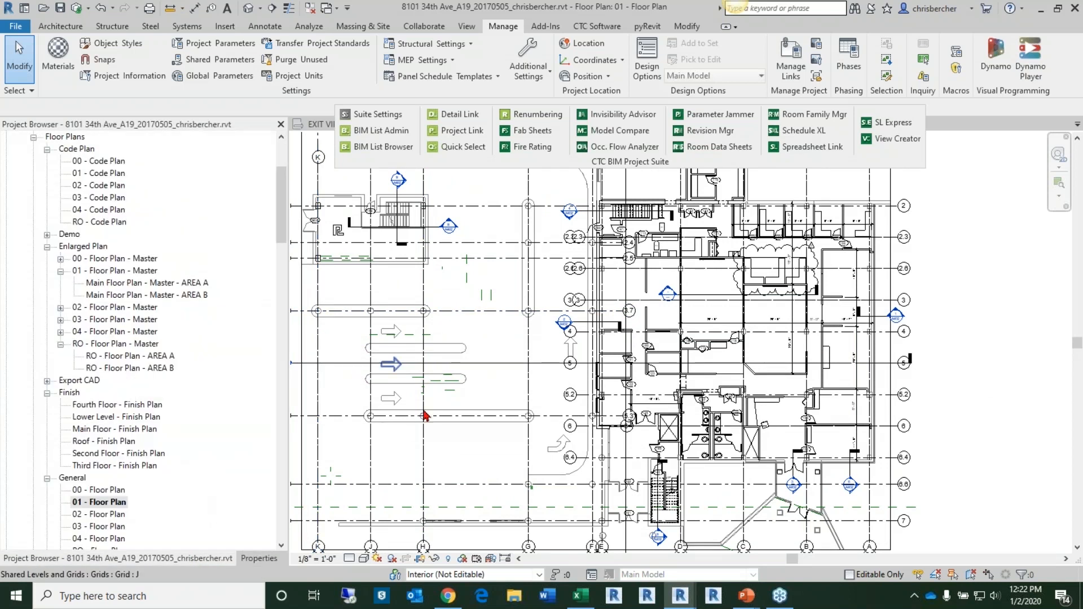
mouse_move(677, 602)
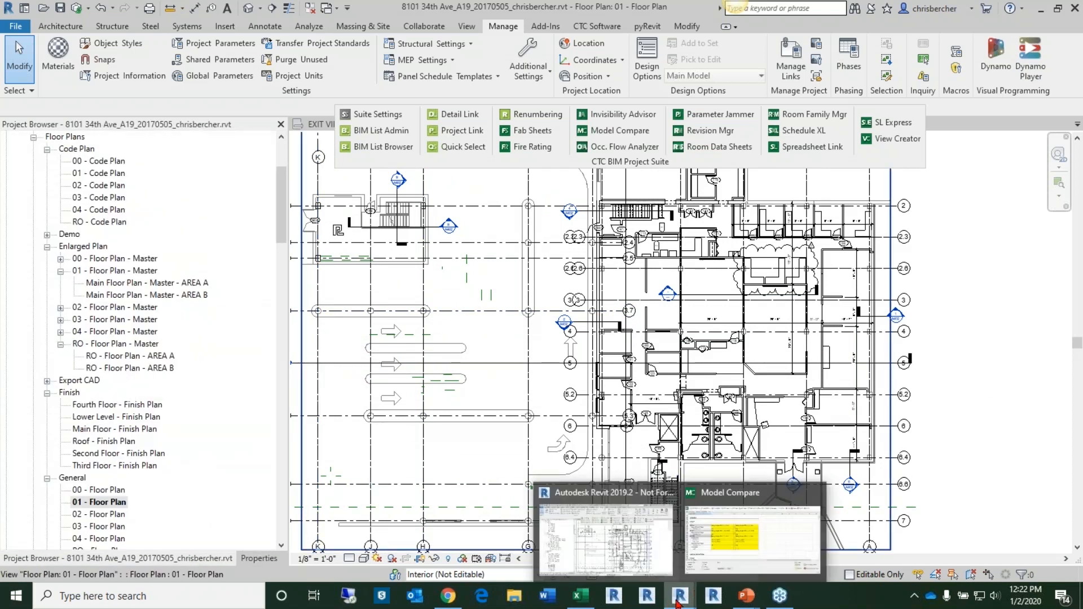
left_click(727, 541)
left_click_drag(576, 211, 554, 81)
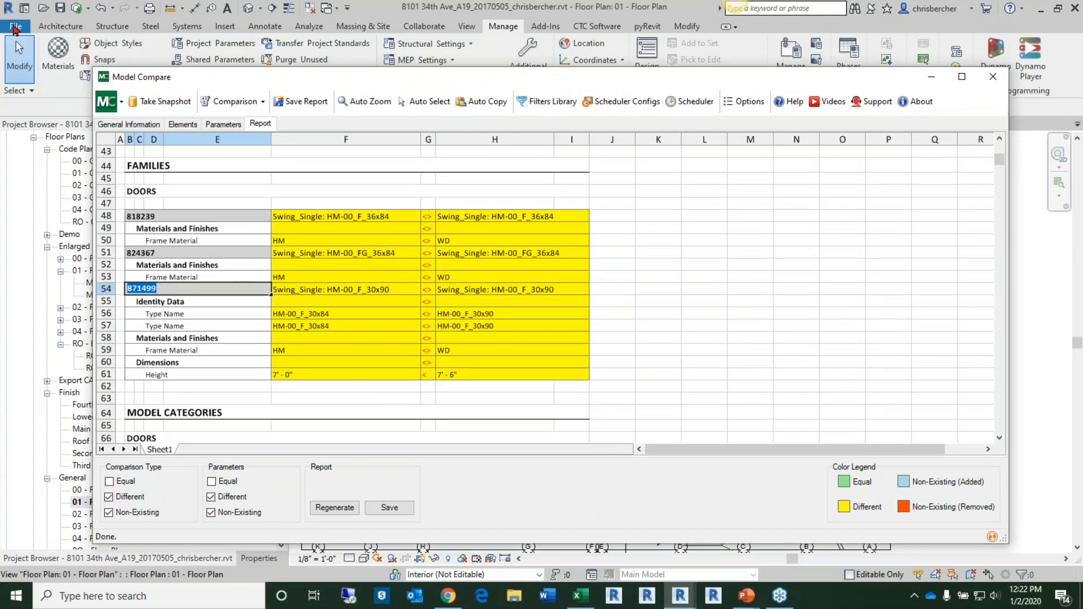
left_click(13, 39)
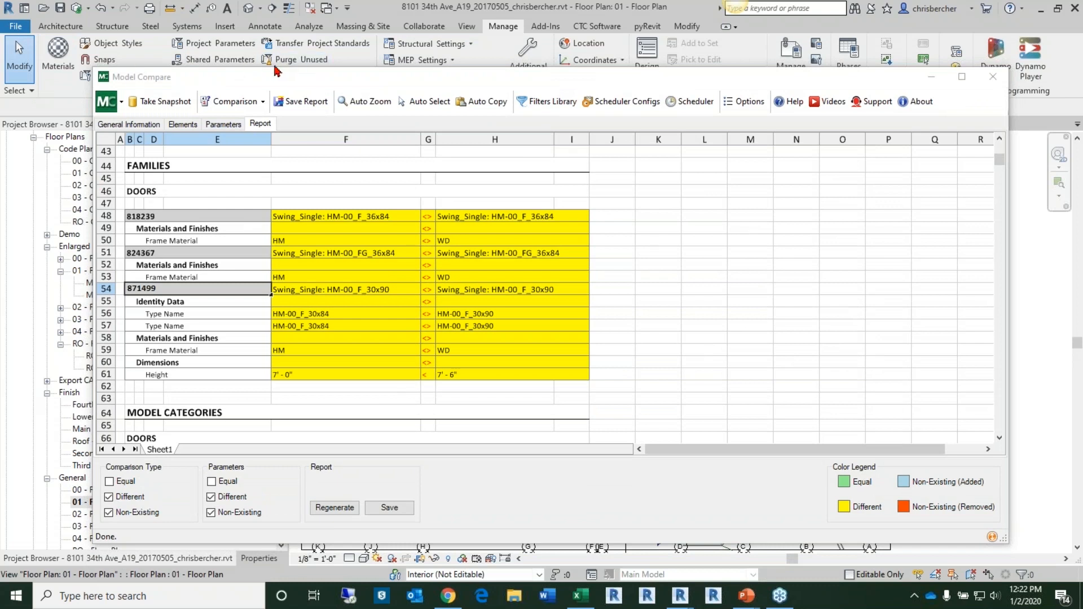